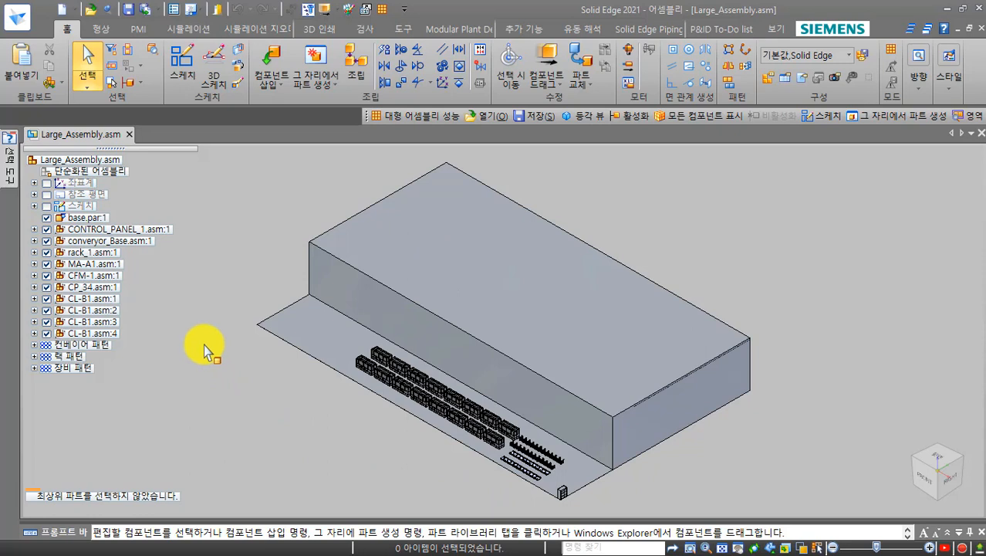
- Open the assembly statistics of Large_Assembly.asm, review the part, subassembly and file size figures, and close the report
left_click(366, 29)
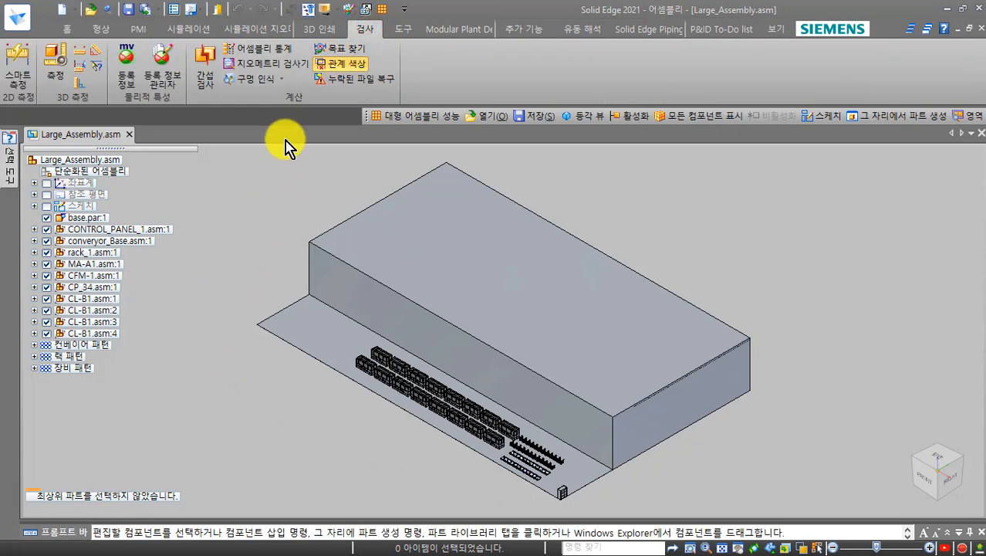
left_click(261, 47)
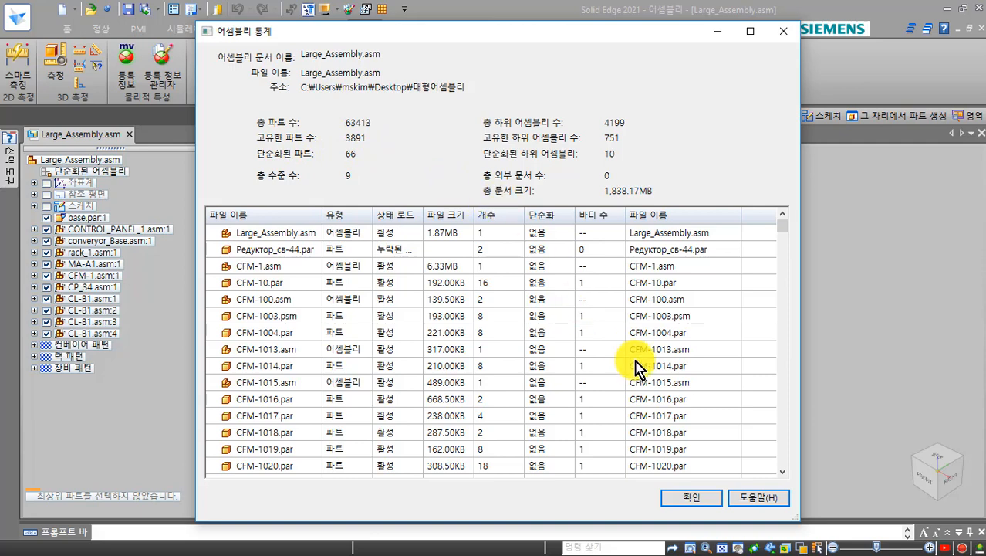
left_click(684, 496)
left_click(262, 282)
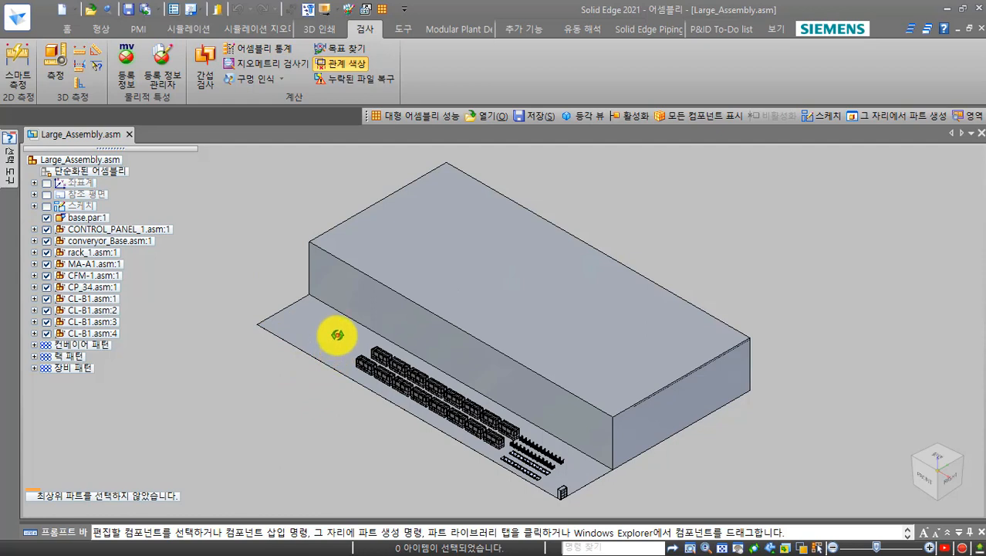
- Rotate and zoom the large assembly to examine its display response, and restore the isometric view
middle_click_drag(337, 334, 310, 366)
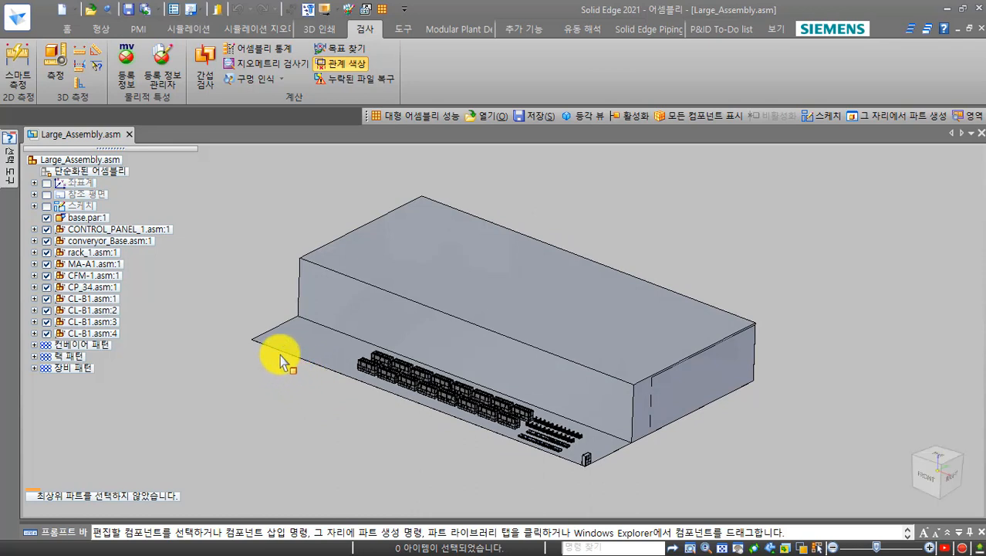
middle_click_drag(290, 349, 299, 345)
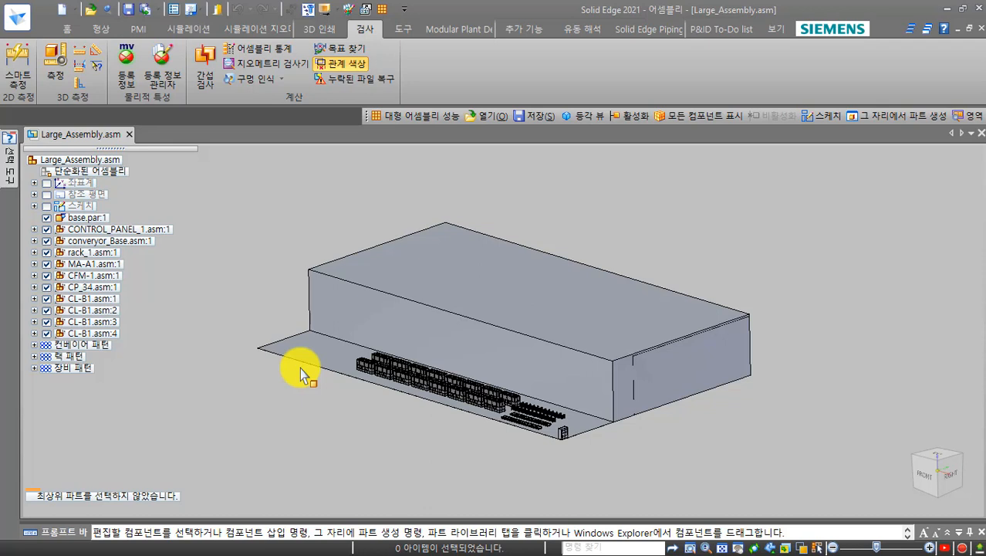
scroll(300, 367, "up", 3)
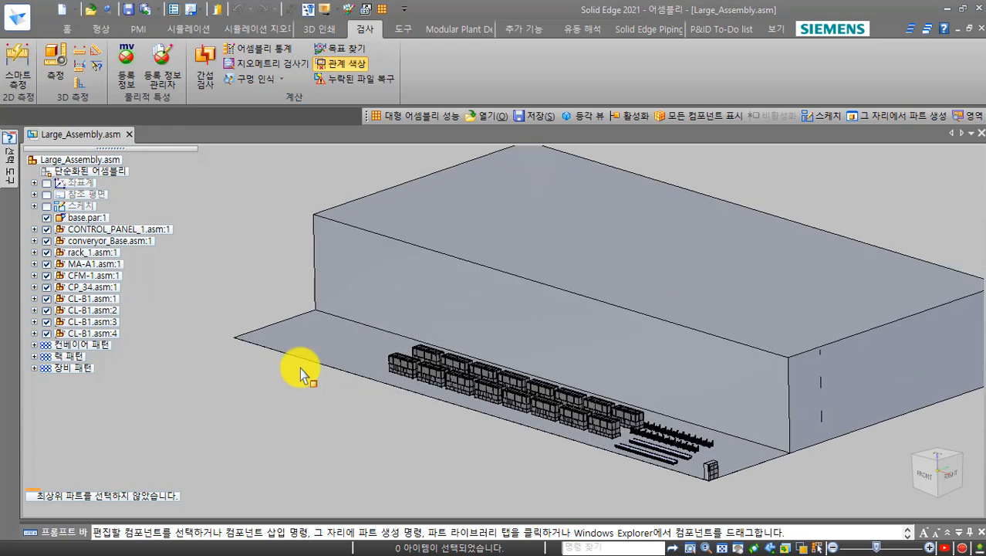
scroll(300, 367, "up", 3)
scroll(299, 367, "down", 3)
scroll(299, 367, "down", 2)
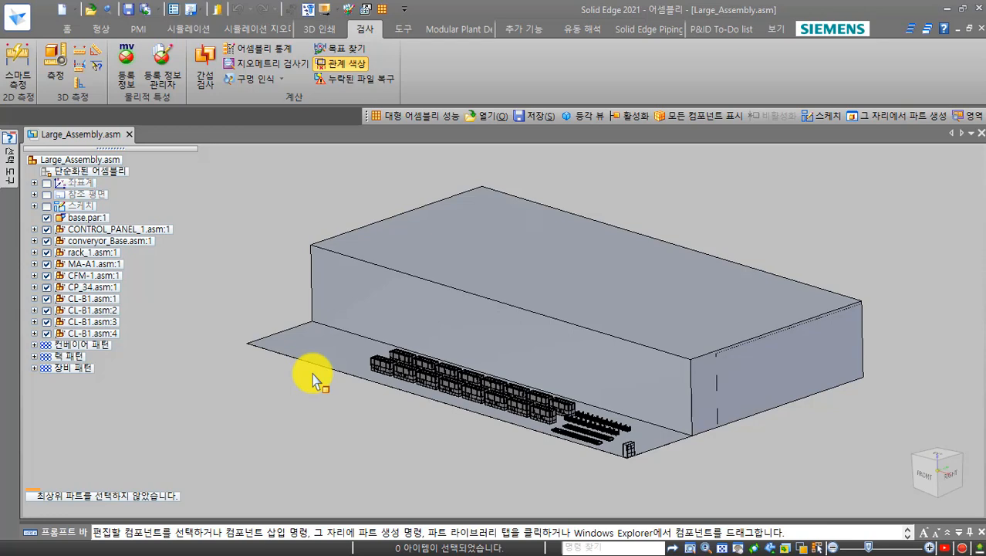
key("ctrl+i")
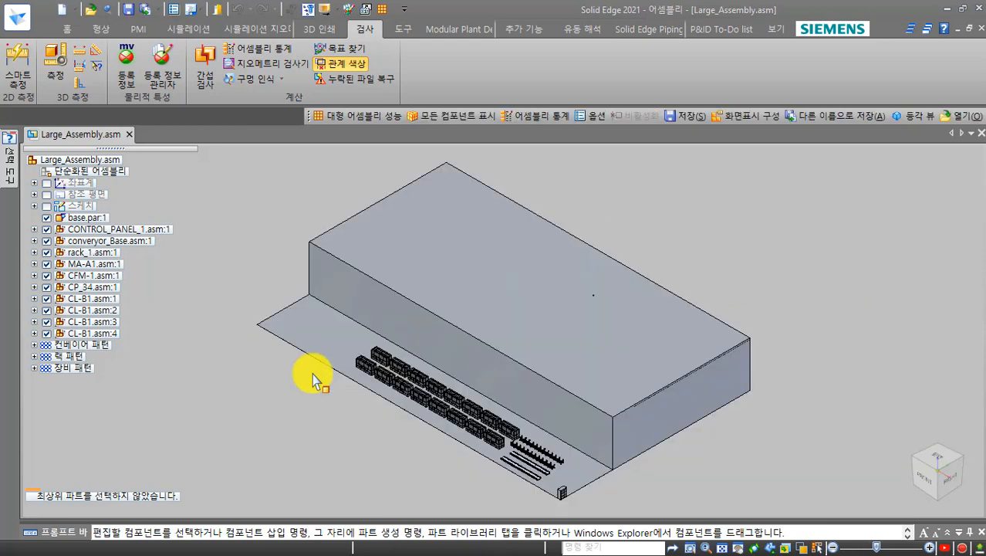
- Review the view settings in the Solid Edge options with large assembly performance mode off, and close the options unchanged
left_click(67, 31)
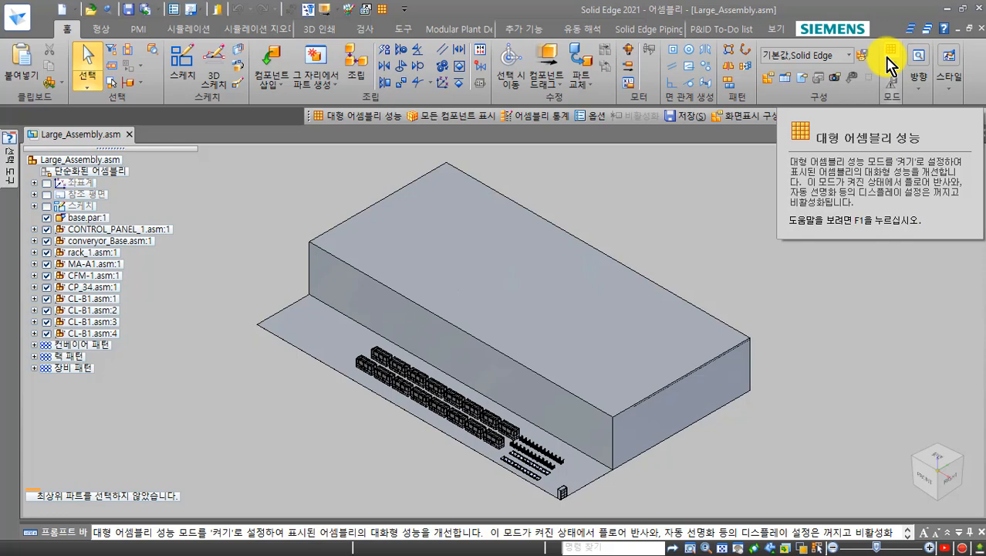
left_click(177, 13)
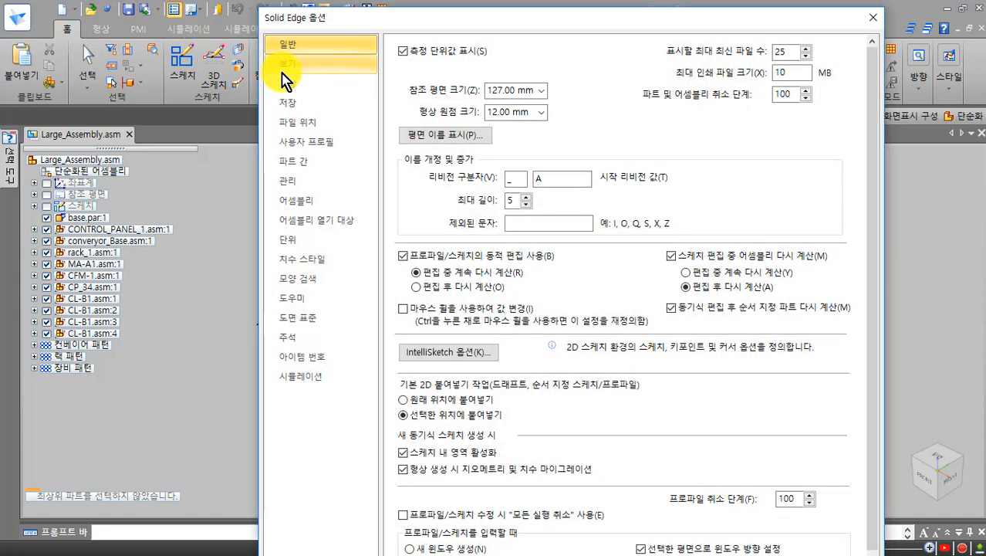
left_click(280, 67)
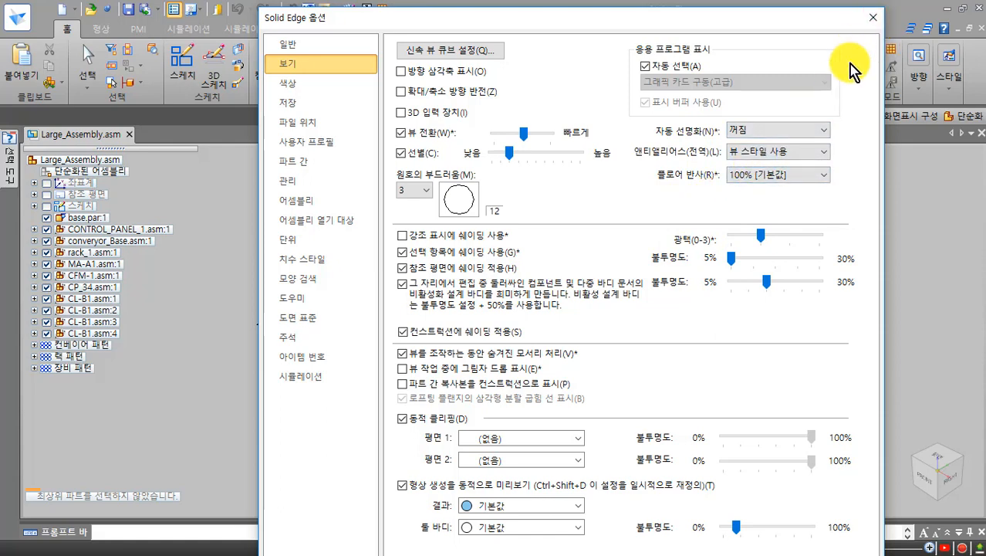
left_click(873, 17)
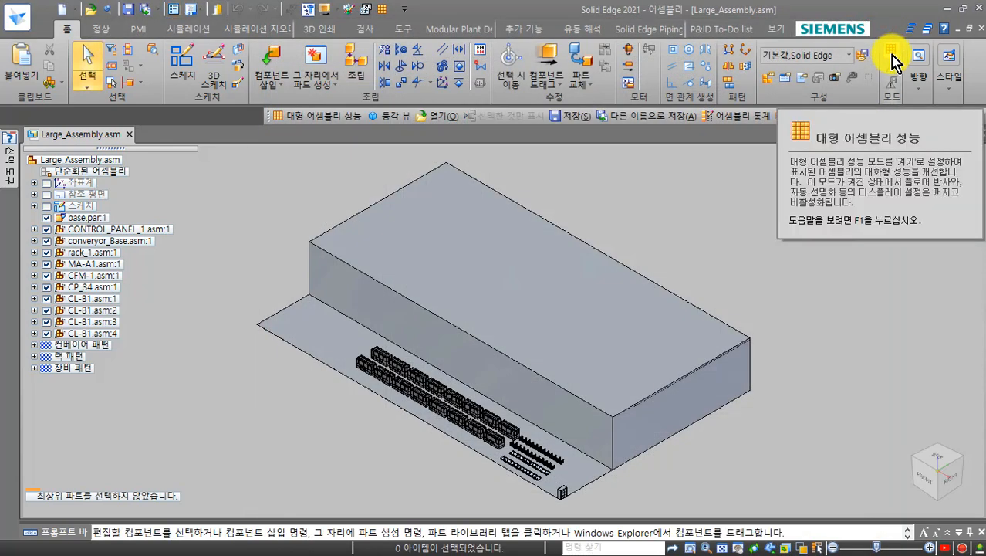
- Turn on large assembly performance mode and check the view settings in the Solid Edge options
left_click(892, 54)
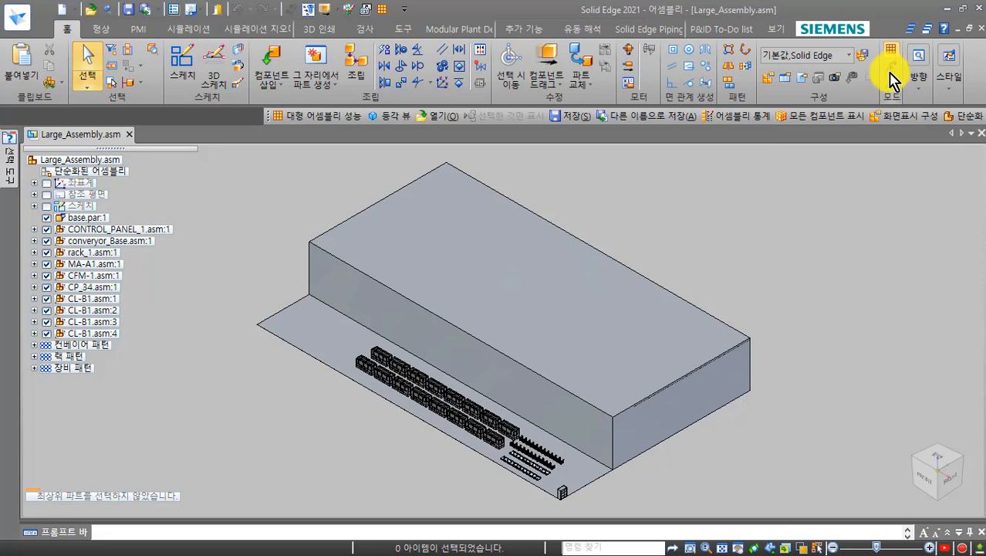
left_click(889, 56)
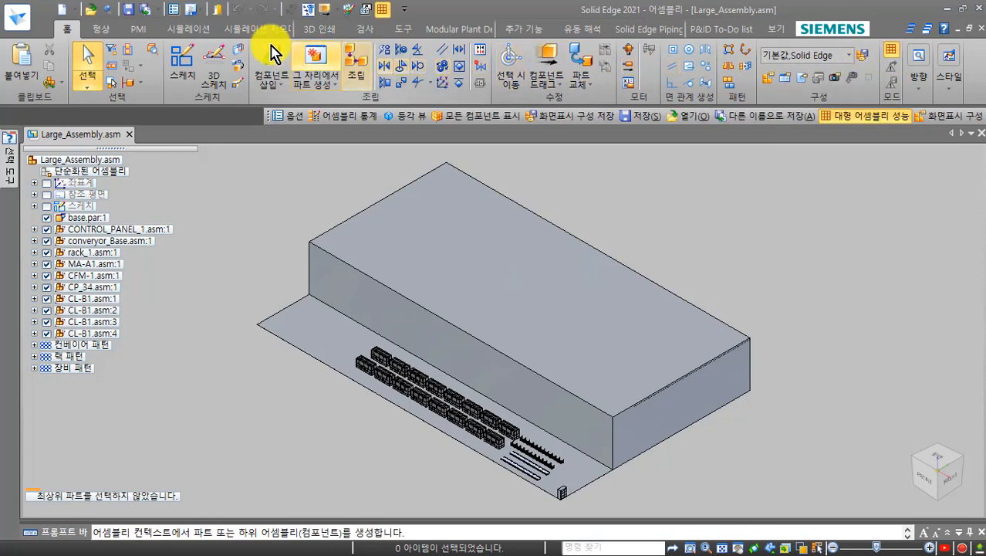
left_click(183, 10)
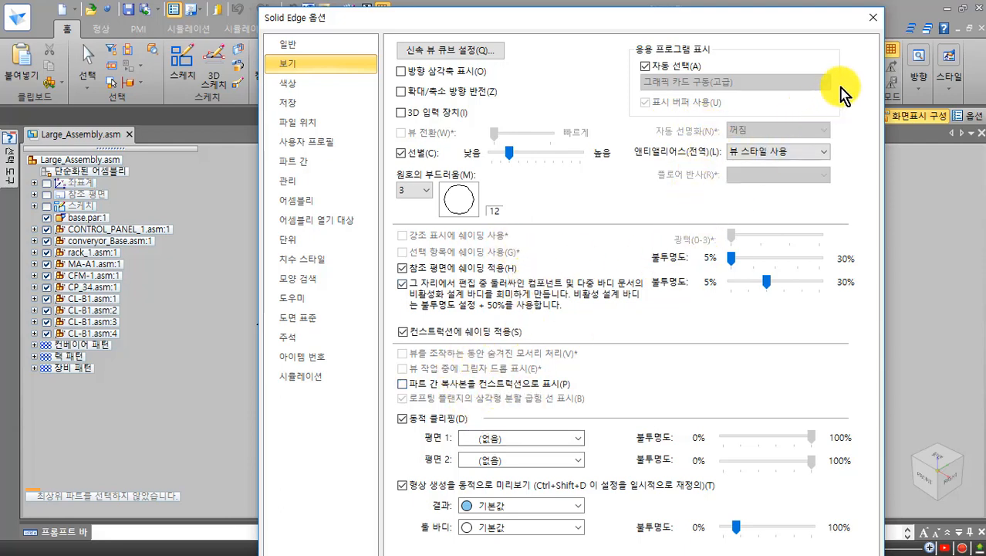
left_click(871, 21)
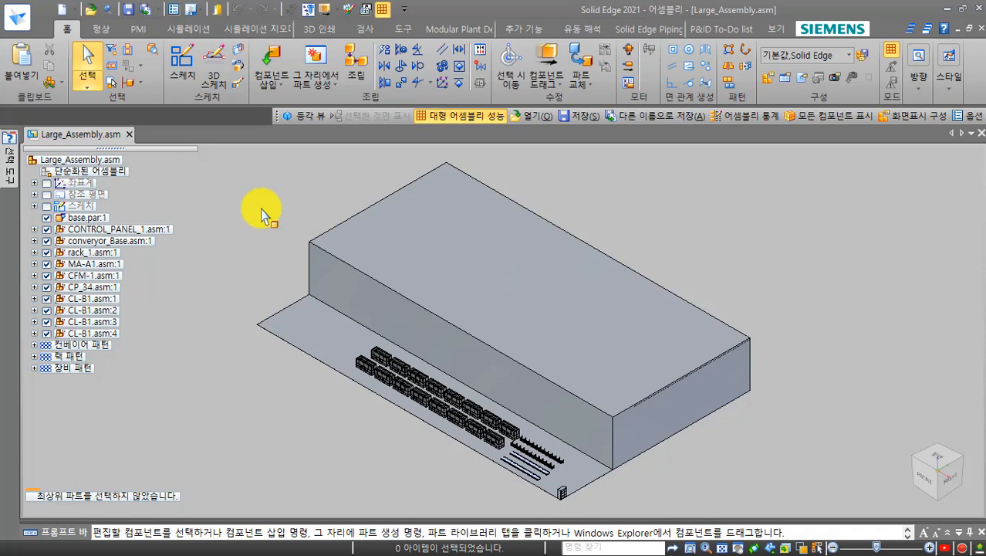
- Examine the inactivation option for base.par:1 and how the Assemble and Measure commands respond to the active part, cancelling each command
right_click(100, 218)
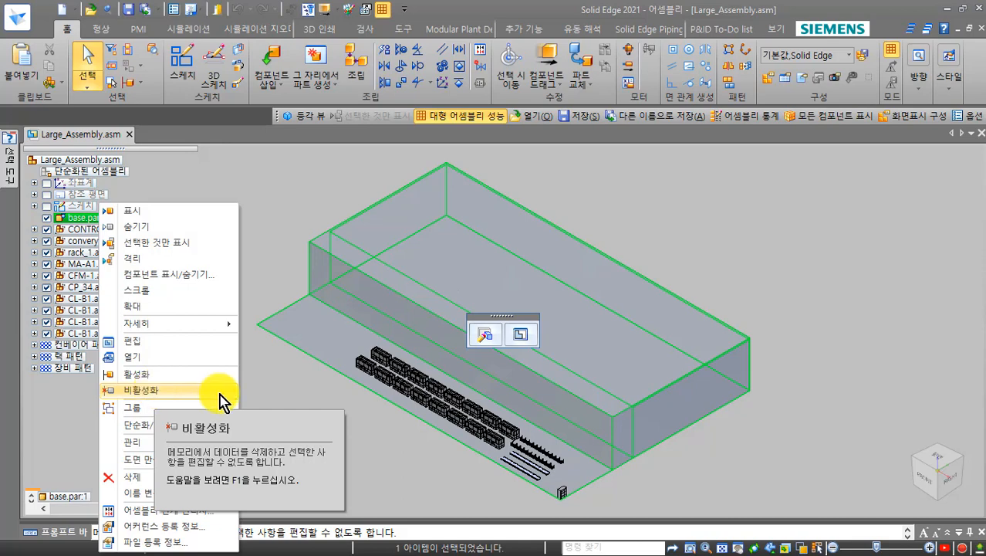
left_click(354, 78)
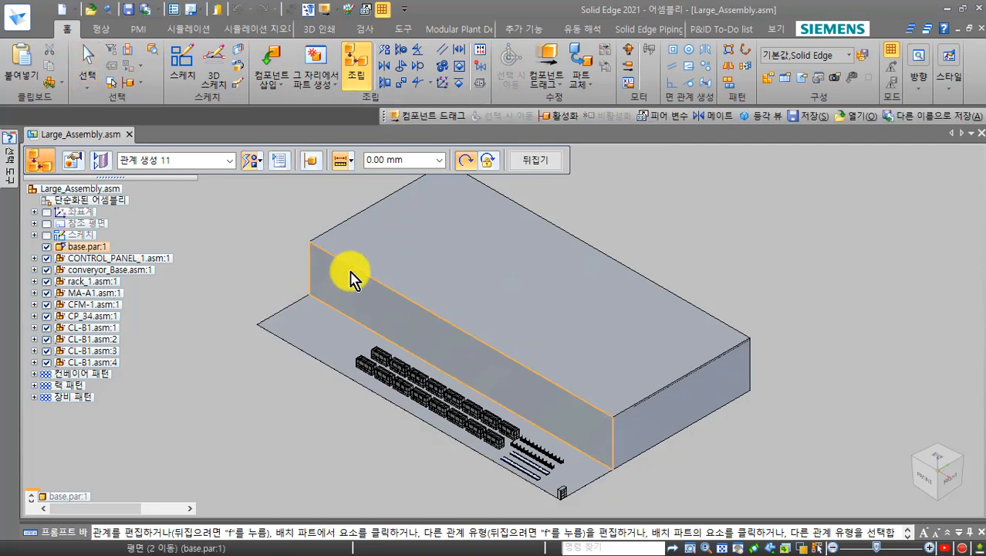
left_click(364, 29)
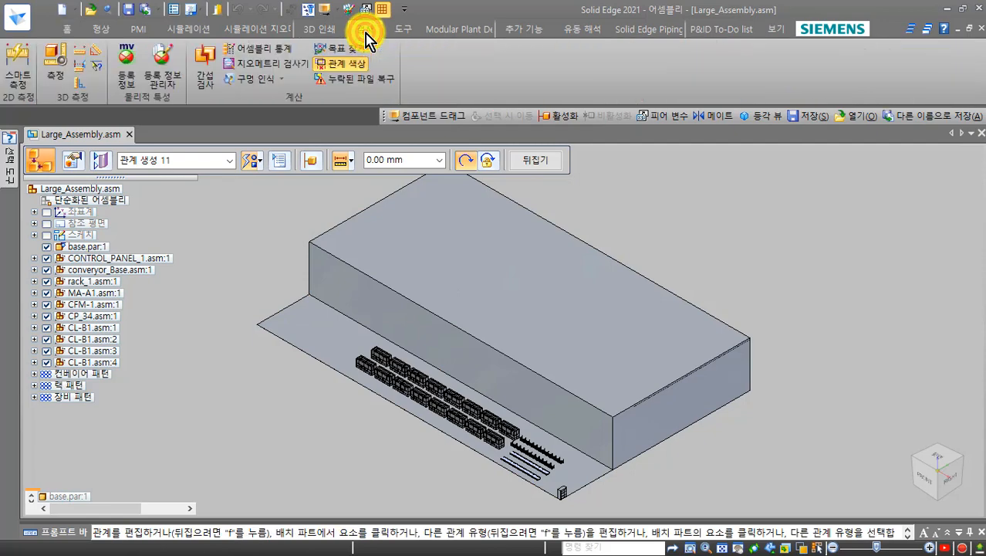
left_click(65, 71)
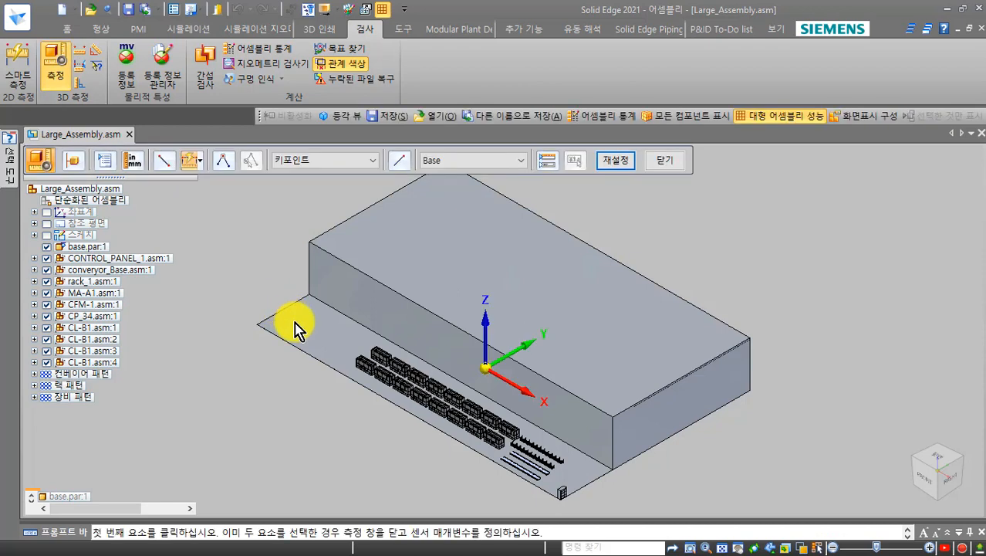
right_click(261, 277)
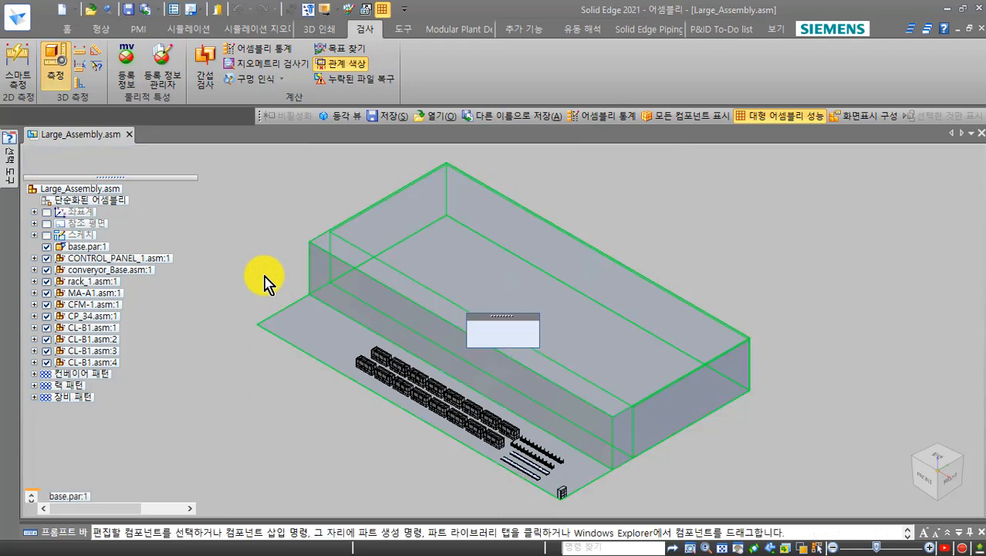
left_click(264, 276)
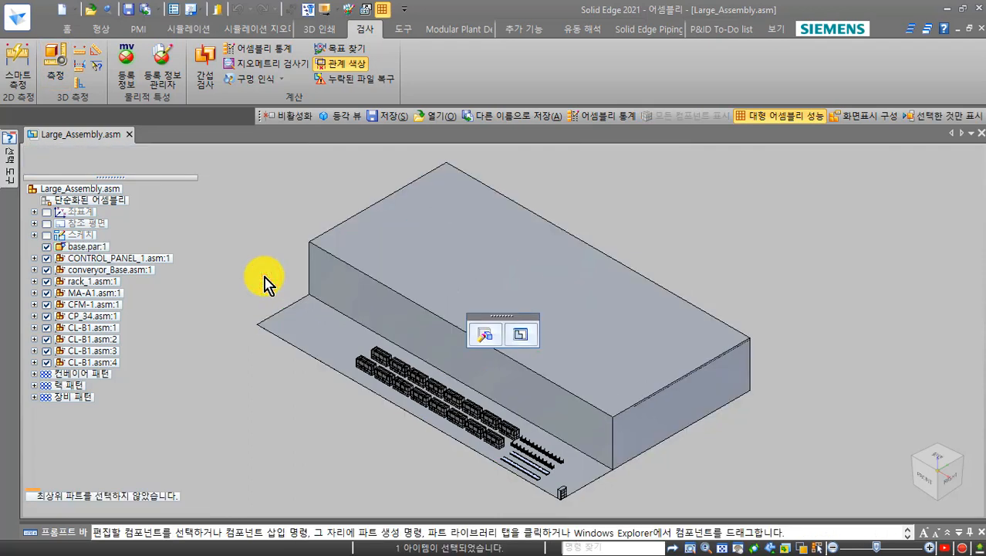
key("Escape")
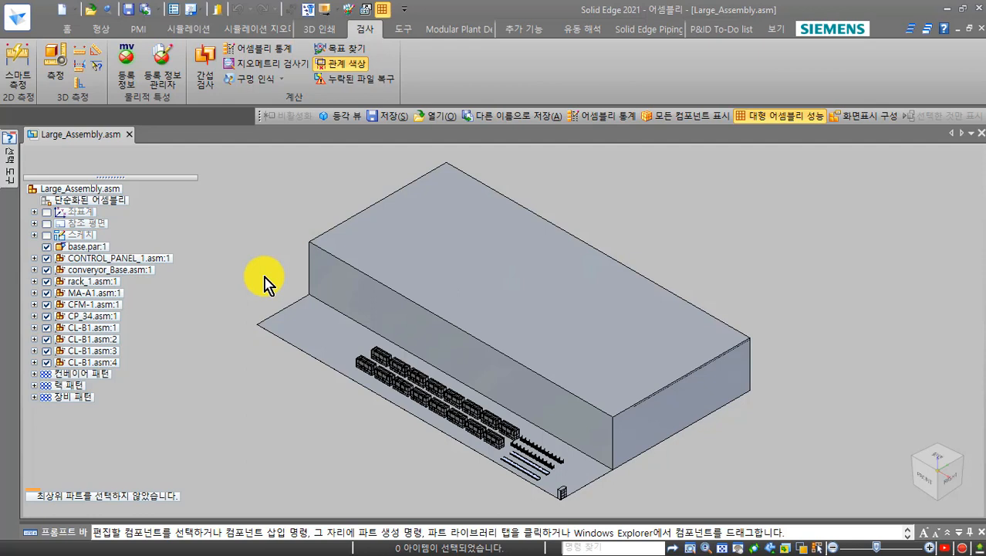
left_click(68, 29)
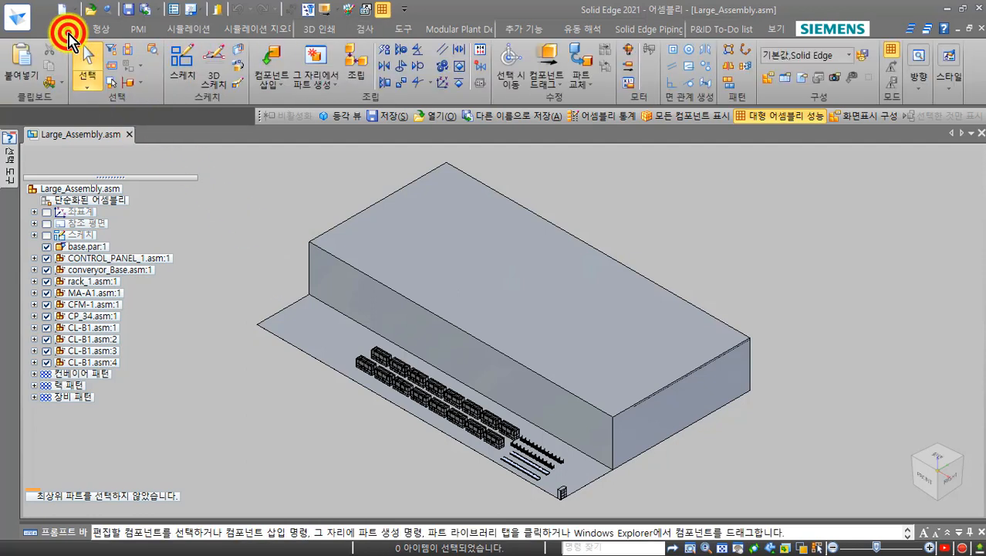
left_click(363, 71)
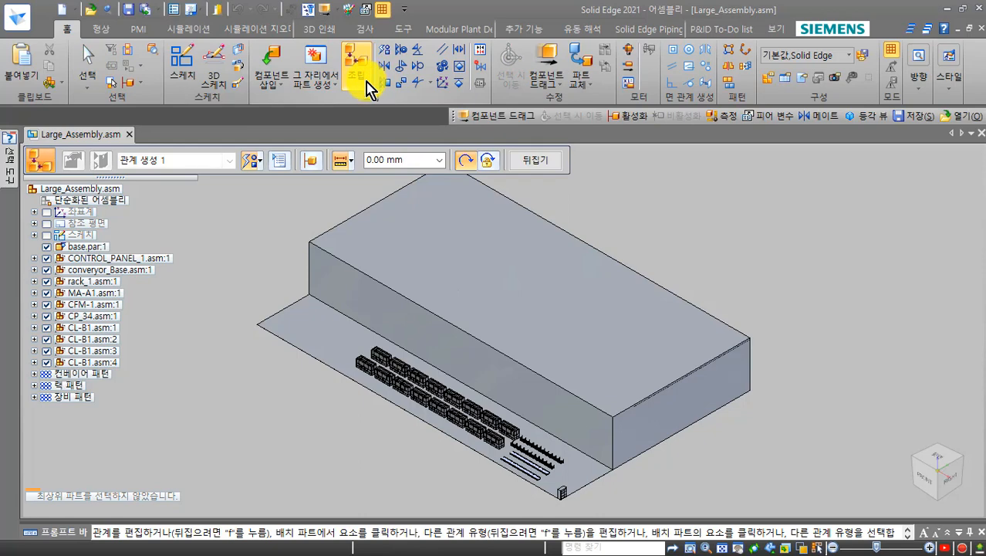
key("Escape")
- Inactivate the base.par:1 component to unload its data from memory
left_click(87, 247)
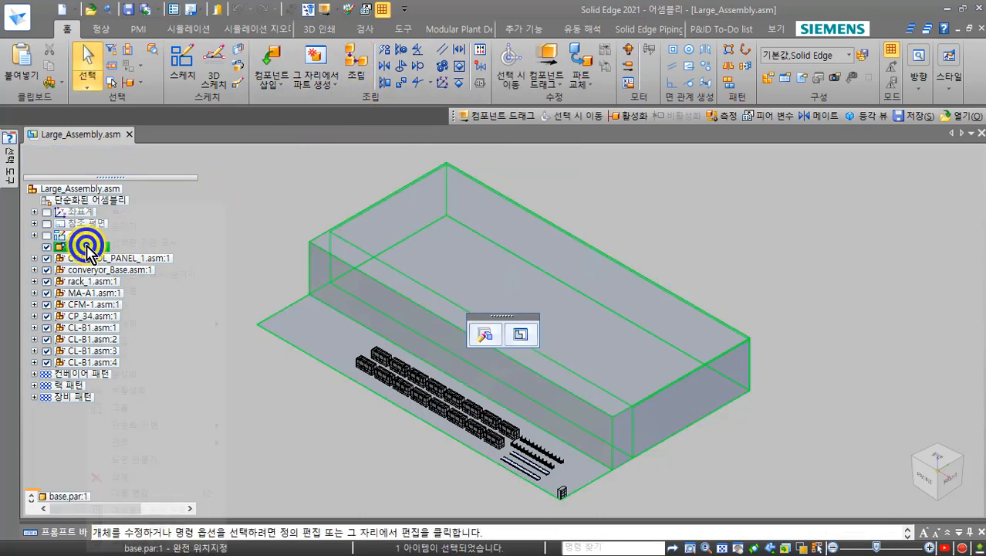
right_click(88, 247)
left_click(122, 378)
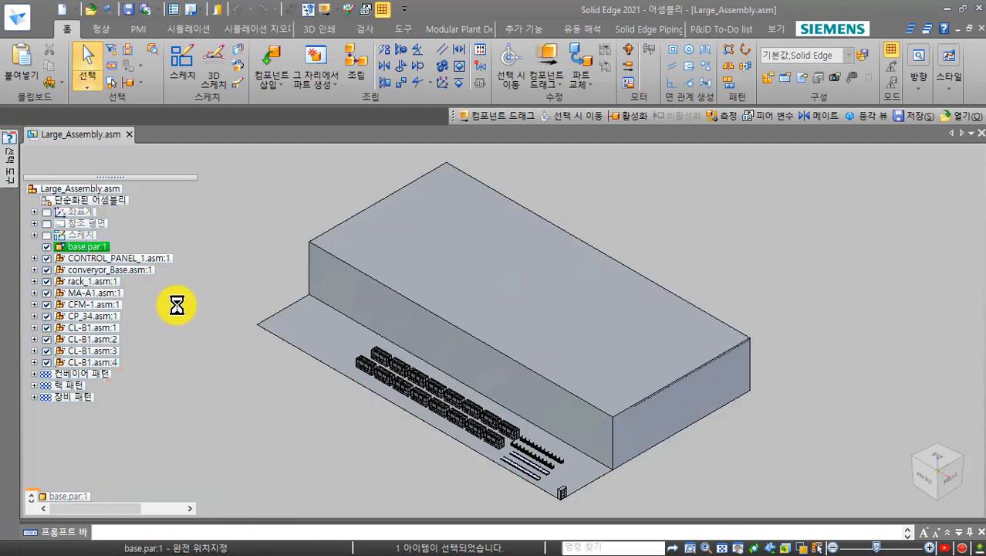
- Reactivate base.par:1 from within the Assemble command by picking its floor face, and leave the command
left_click(359, 74)
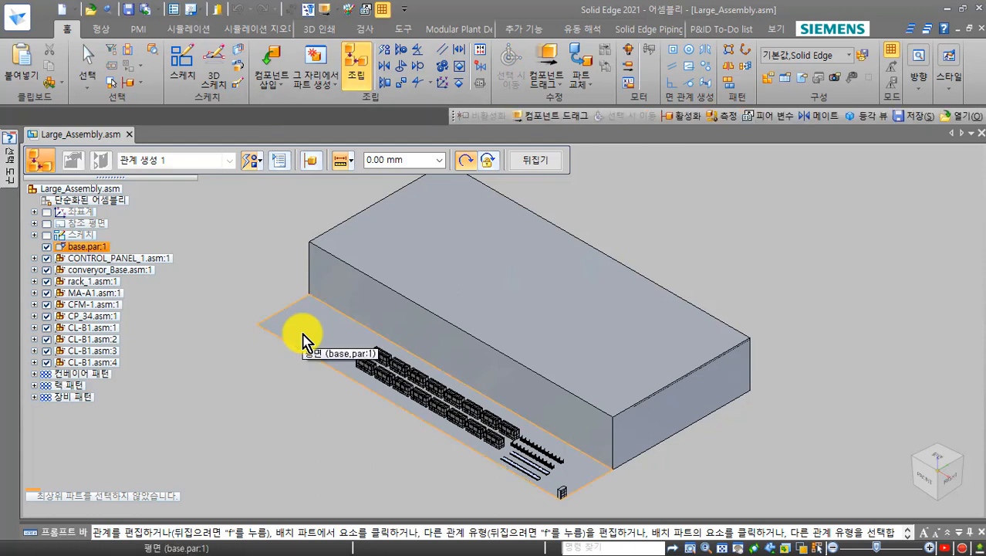
left_click(312, 165)
left_click(291, 313)
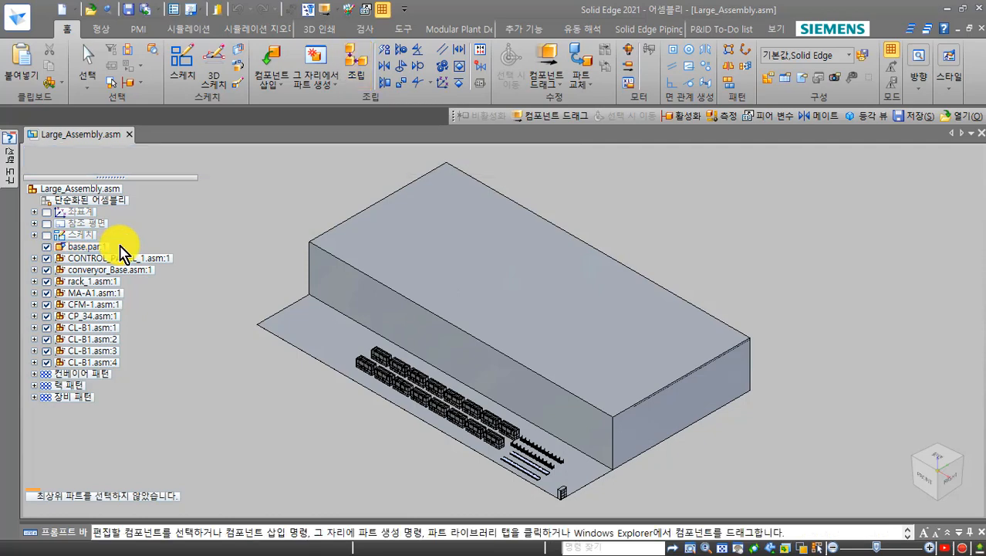
- Inactivate all components of the top-level Large_Assembly.asm
left_click(116, 191)
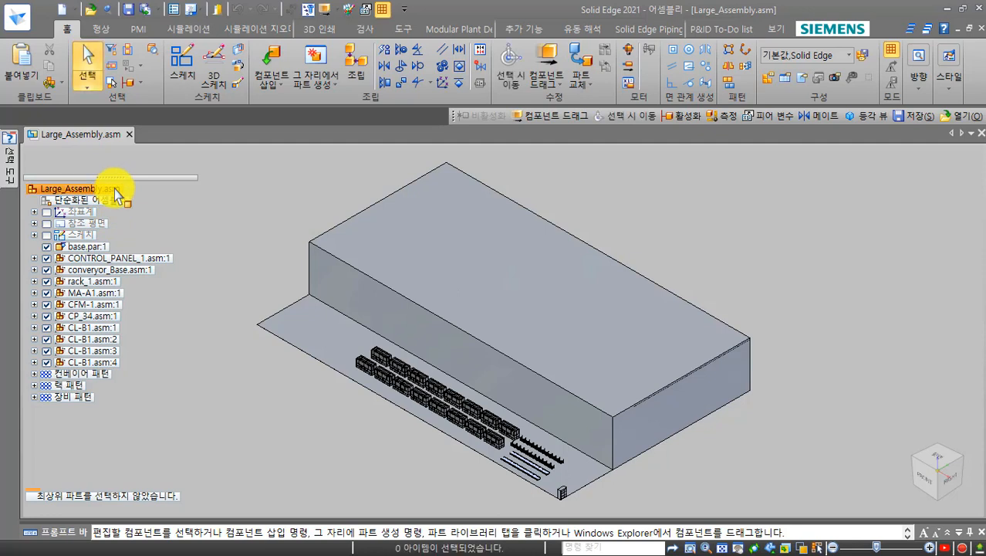
right_click(114, 190)
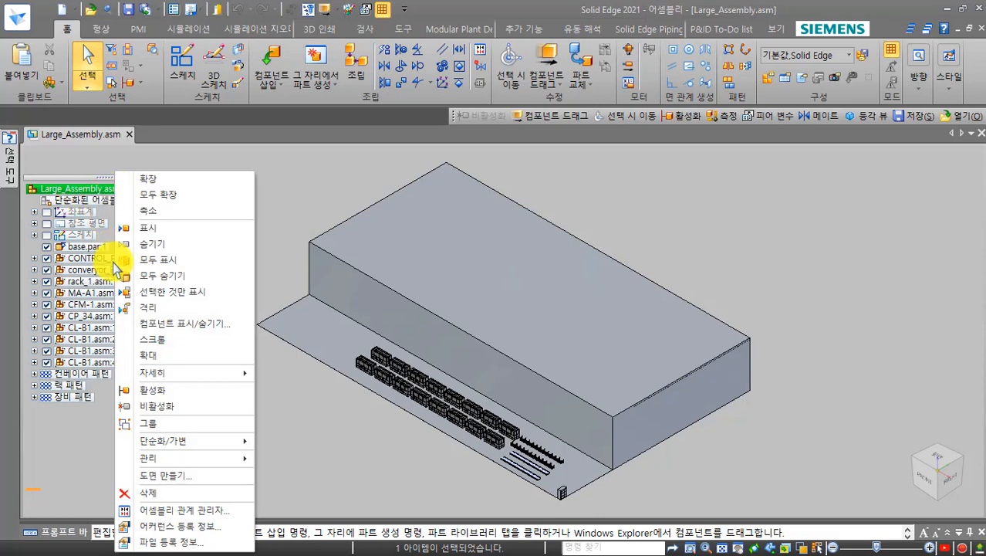
left_click(173, 407)
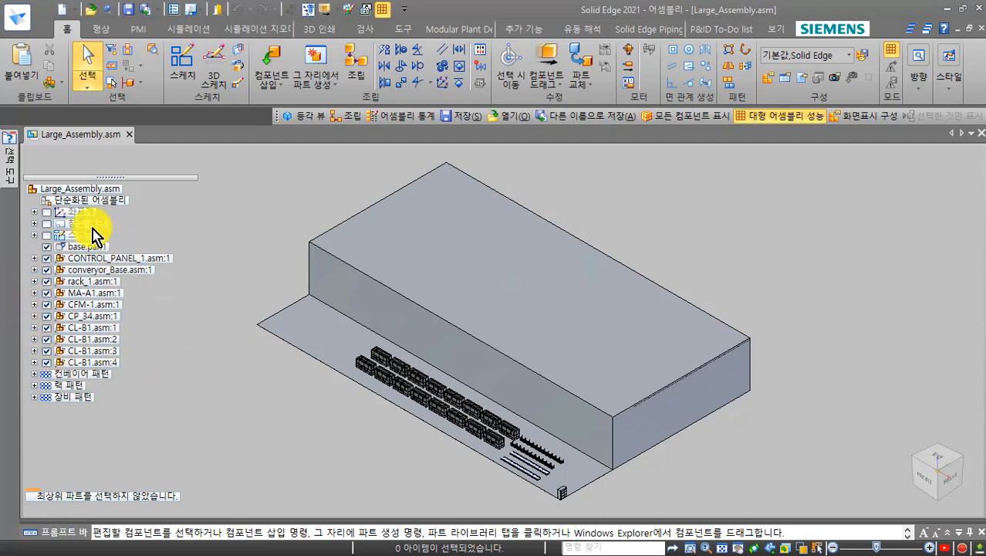
- Expand CONTROL_PANEL_1.asm:1 to inspect the activation state of its parts, collapse it again, and examine the assembly's display response
left_click(34, 258)
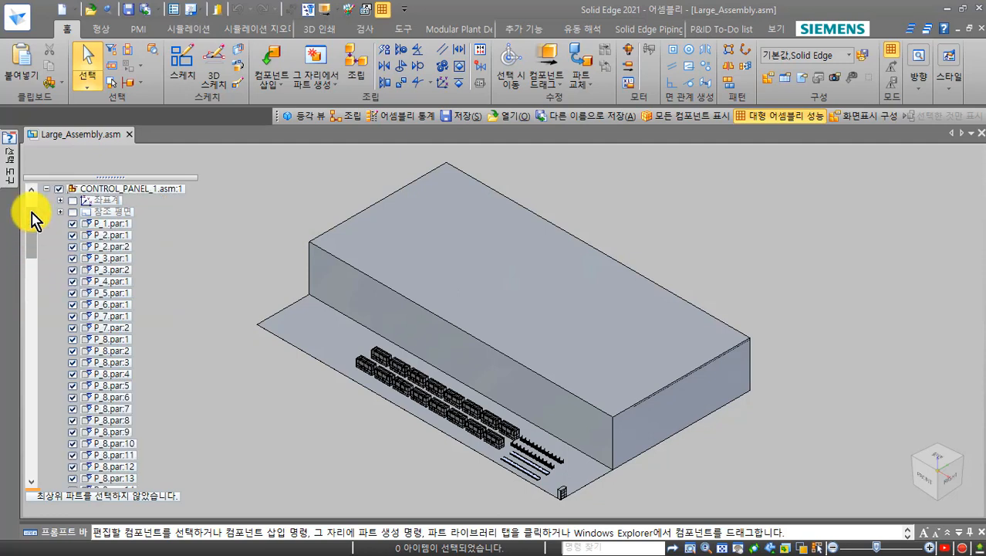
left_click(31, 213)
left_click(44, 258)
left_click(260, 396)
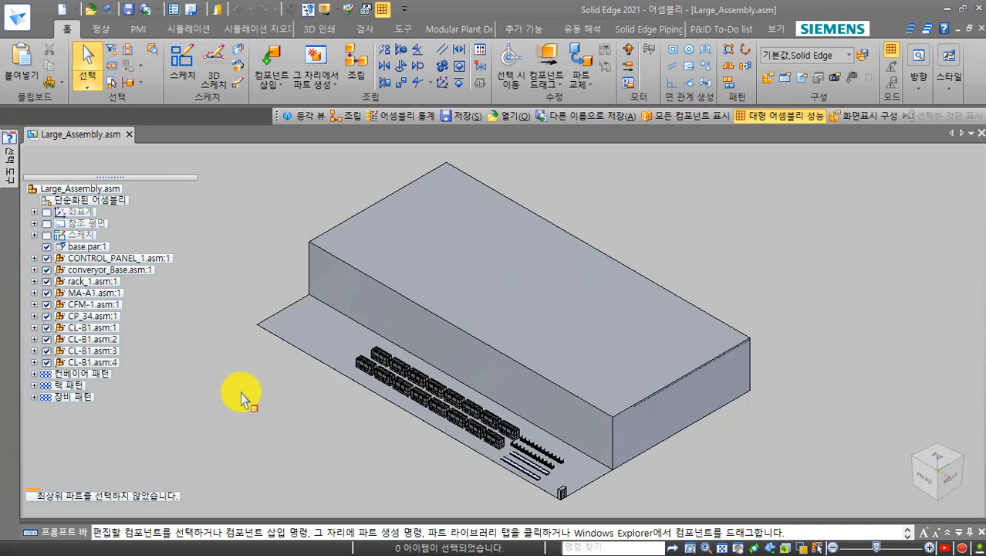
mouse_move(240, 390)
middle_mouse_down()
mouse_move(247, 339)
mouse_move(260, 312)
mouse_move(273, 315)
mouse_move(240, 332)
mouse_move(229, 356)
mouse_move(236, 392)
middle_mouse_up()
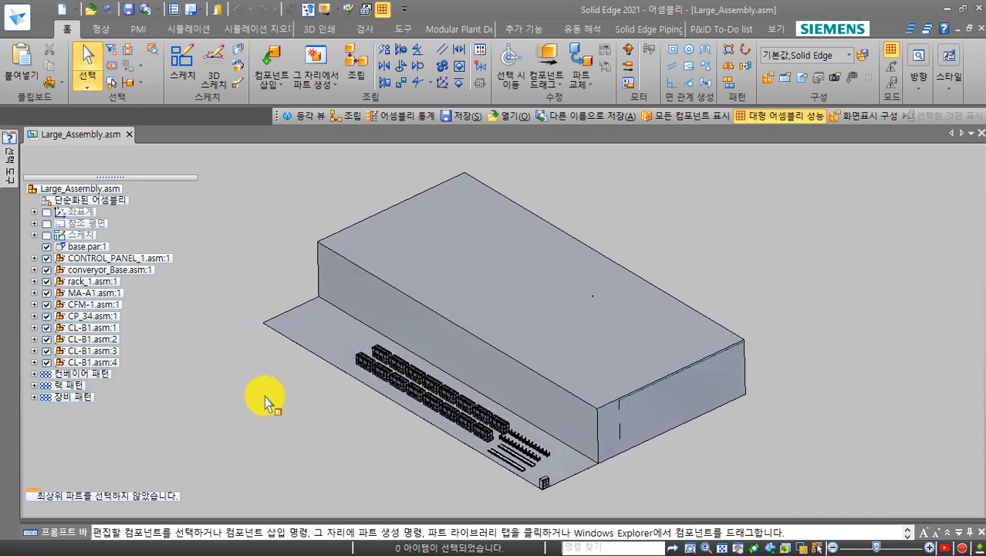
scroll(265, 399, "down", 4)
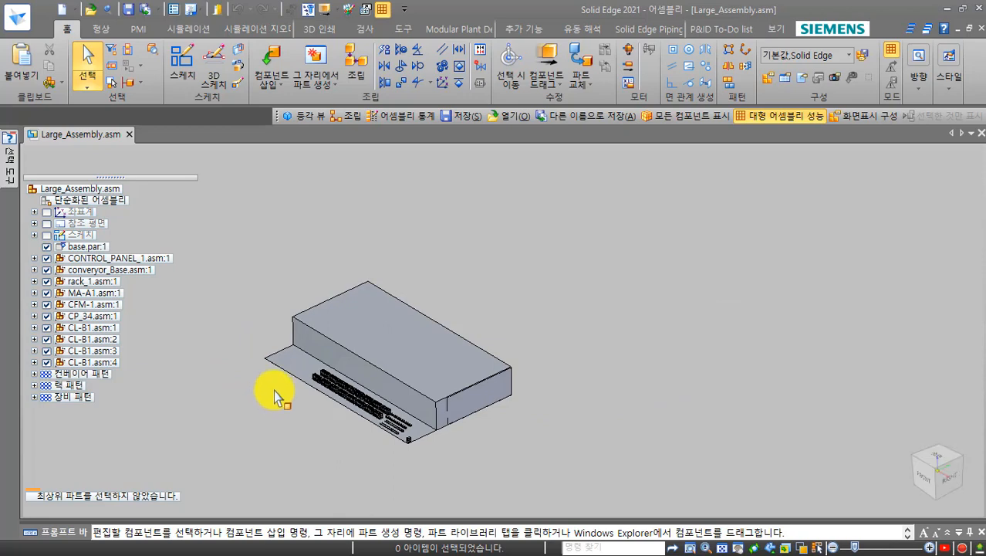
scroll(275, 390, "up", 5)
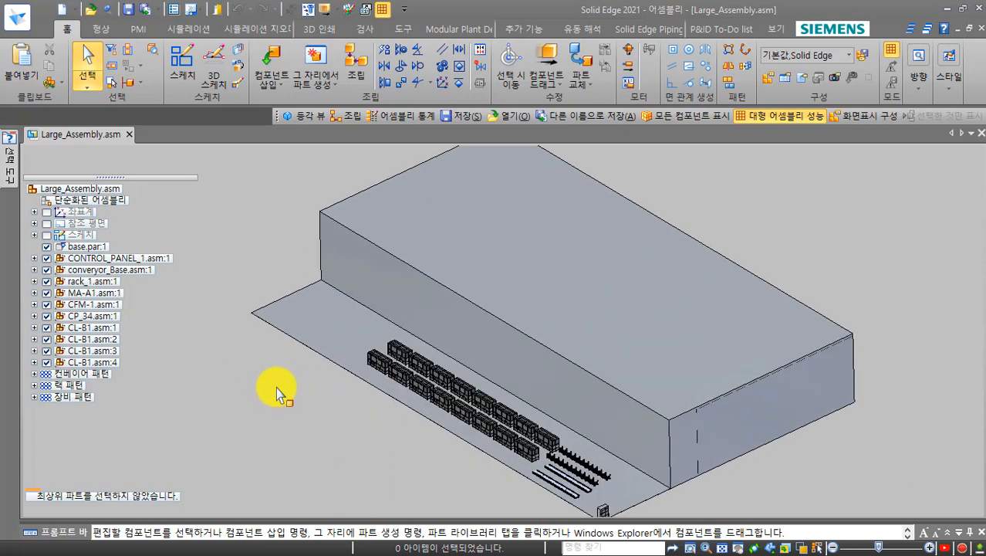
scroll(276, 387, "up", 1)
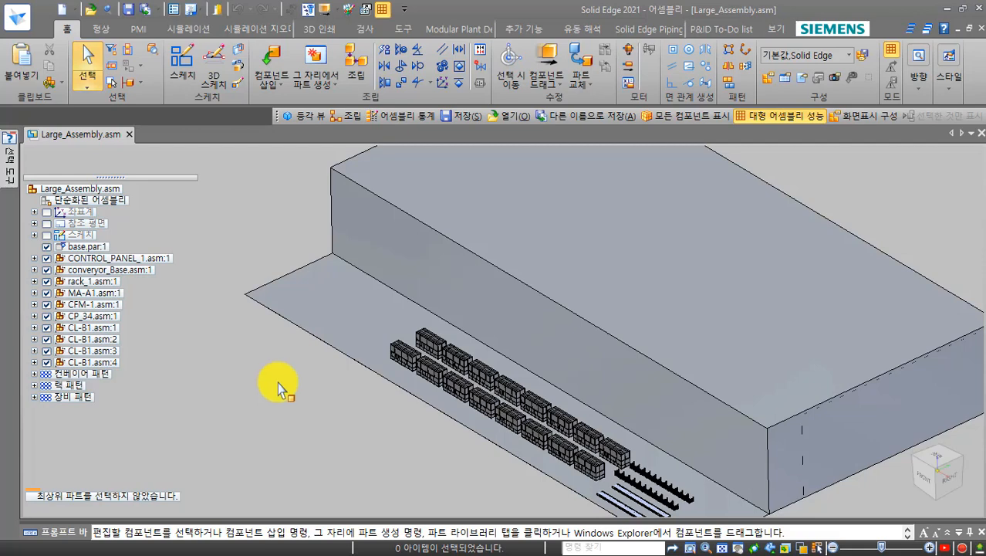
scroll(277, 382, "down", 2)
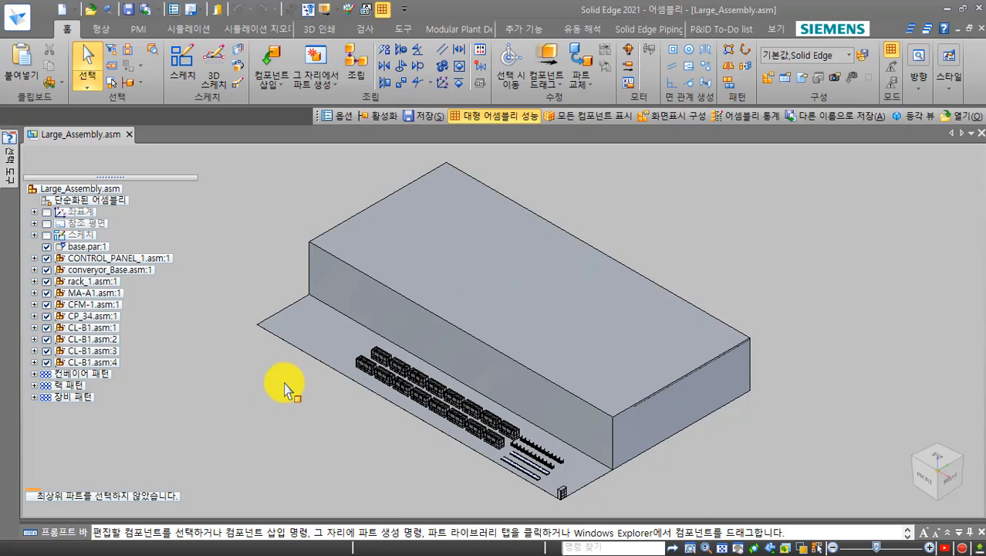
left_click(275, 388)
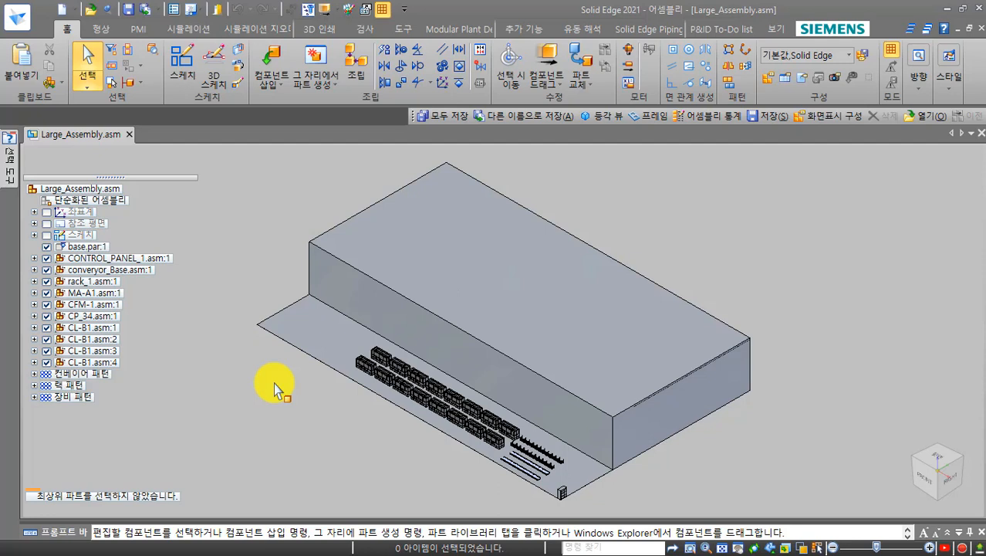
- In the Solid Edge options for opening assemblies, set both the open-as and the part-library placement modes to 자동 선택
left_click(174, 13)
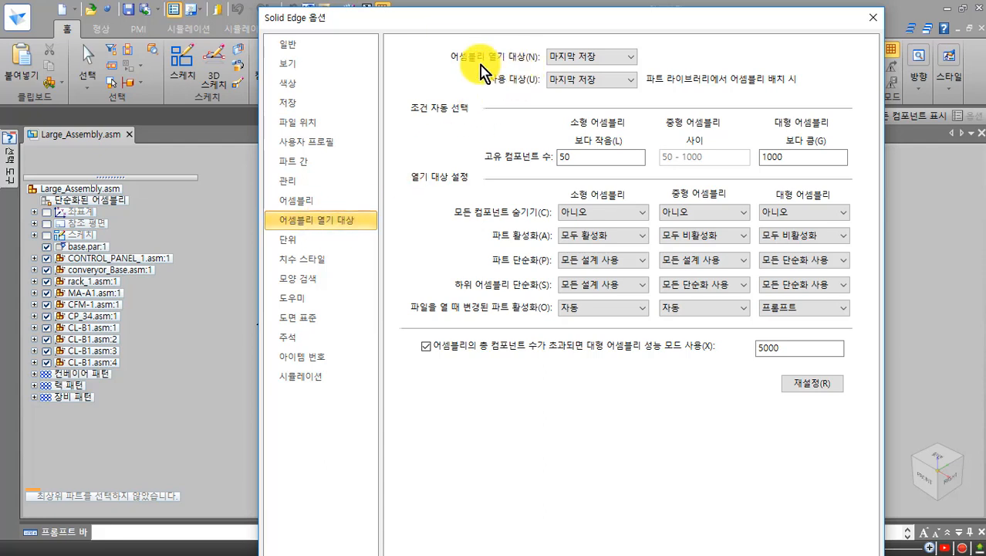
left_click(561, 57)
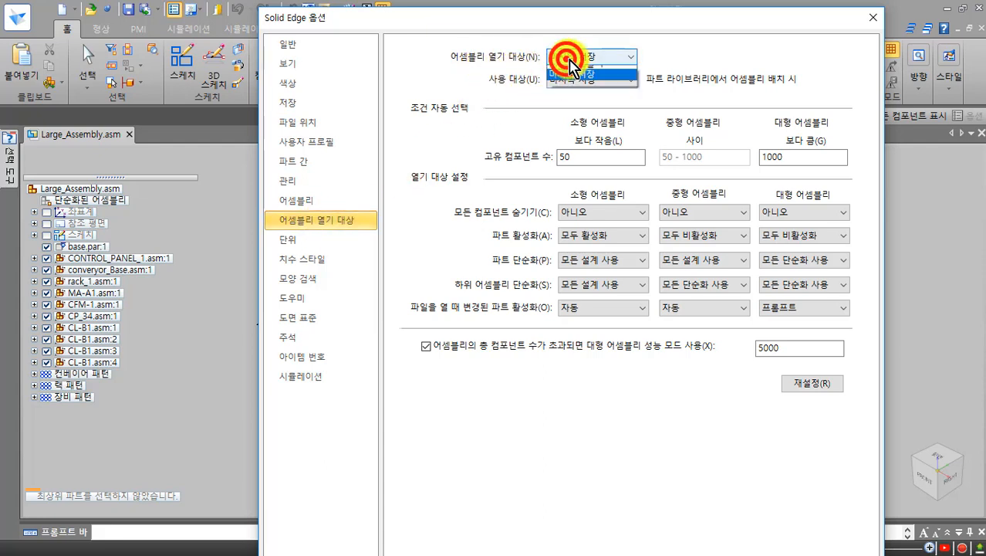
left_click(591, 71)
left_click(586, 77)
left_click(586, 94)
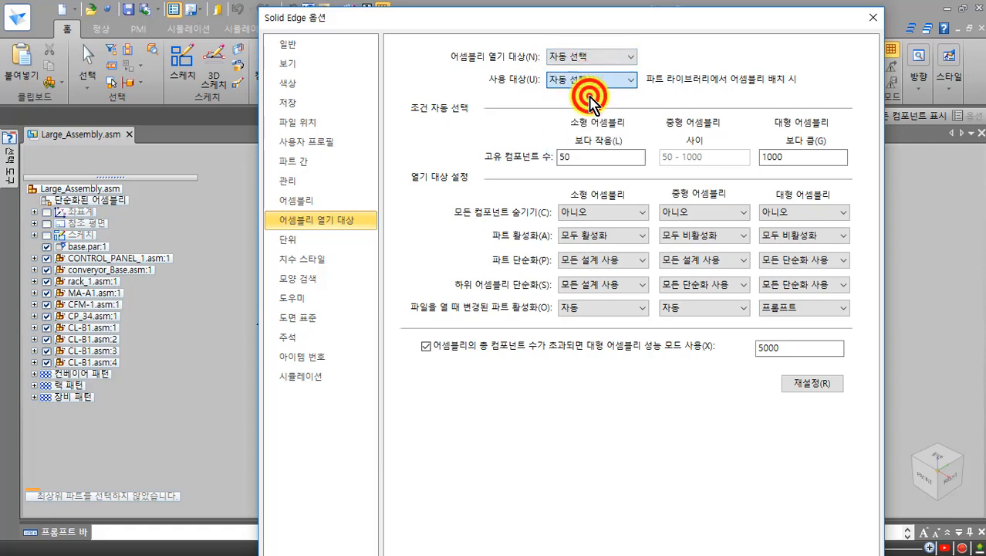
- Return both the assembly open-as and the part-library placement modes to 마지막 저장 and close the options
left_click(630, 56)
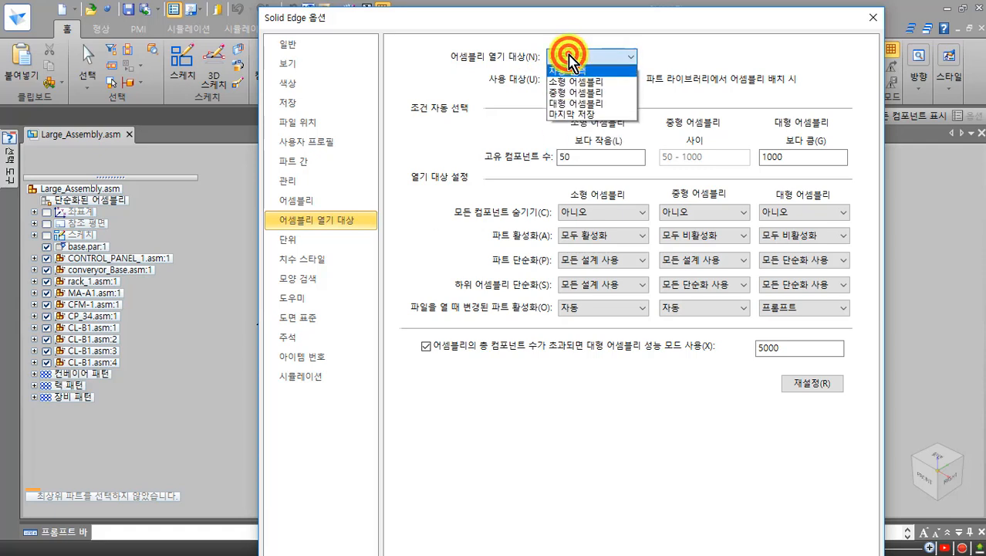
left_click(575, 120)
left_click(590, 79)
left_click(578, 150)
left_click(571, 81)
left_click(579, 137)
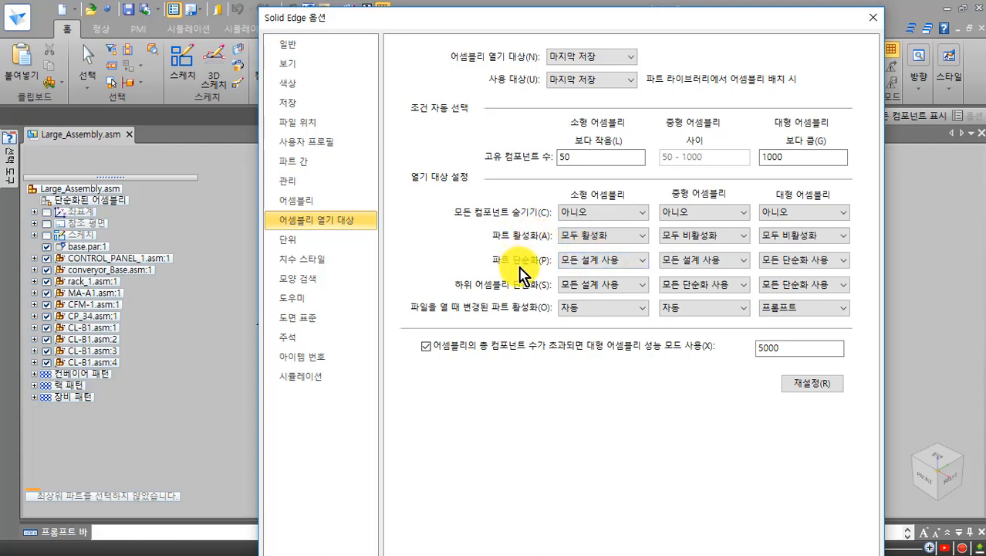
left_click(876, 18)
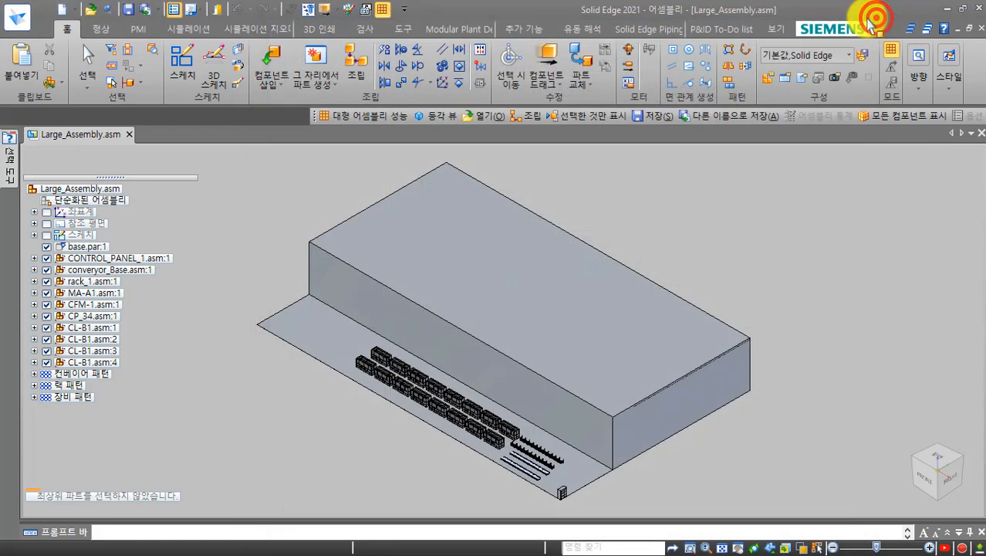
- Examine the open-as choices offered when opening rack_1.asm, choose 마지막 저장, and cancel opening the file
left_click(94, 13)
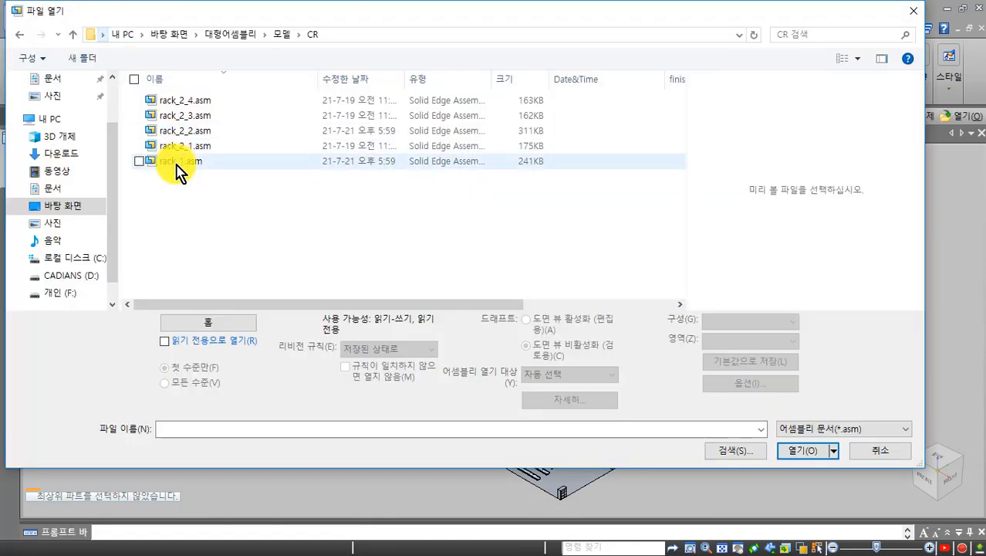
left_click(176, 162)
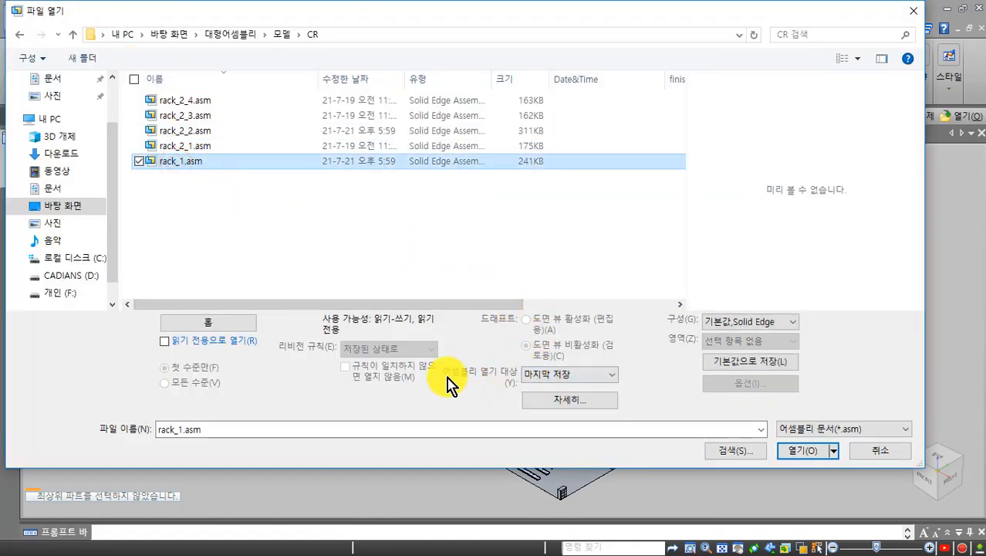
left_click(562, 373)
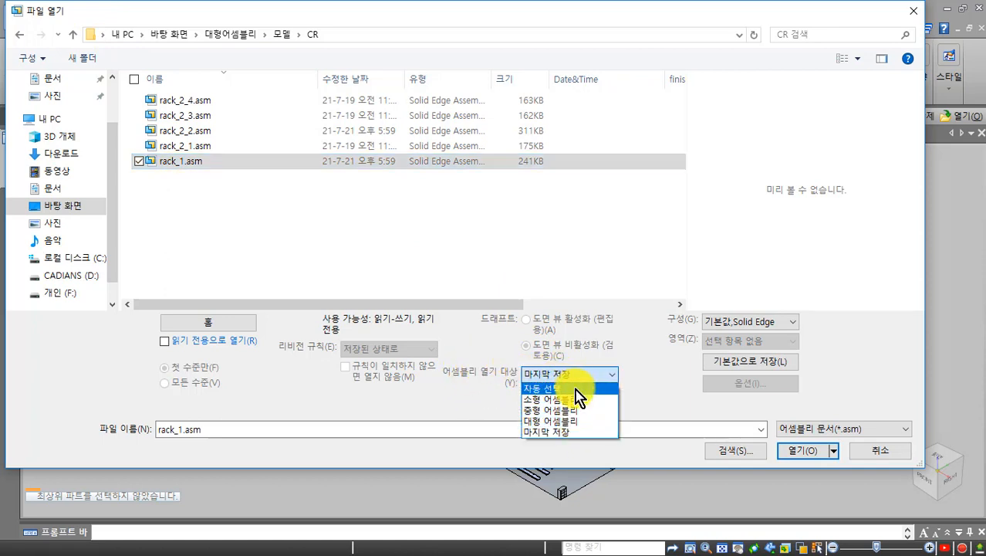
left_click(549, 433)
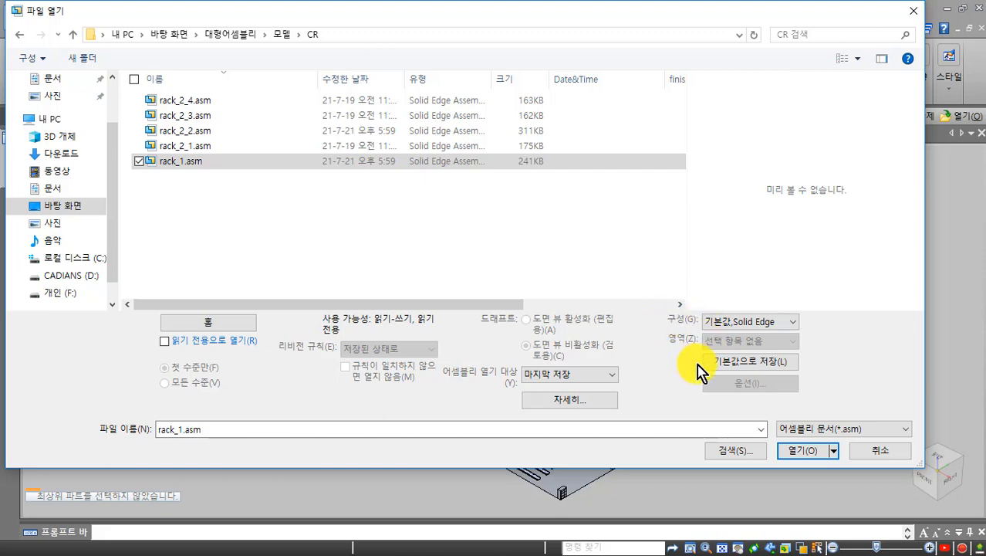
left_click(860, 460)
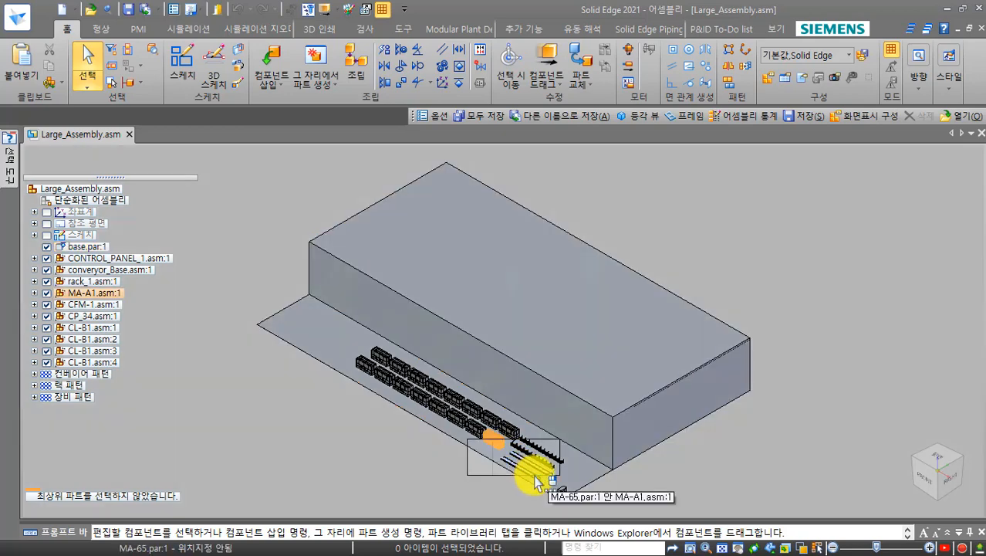
- Inspect the conveyors in the large assembly and open the converyor_Base.asm:1 subassembly in its own window
scroll(524, 480, "up", 5)
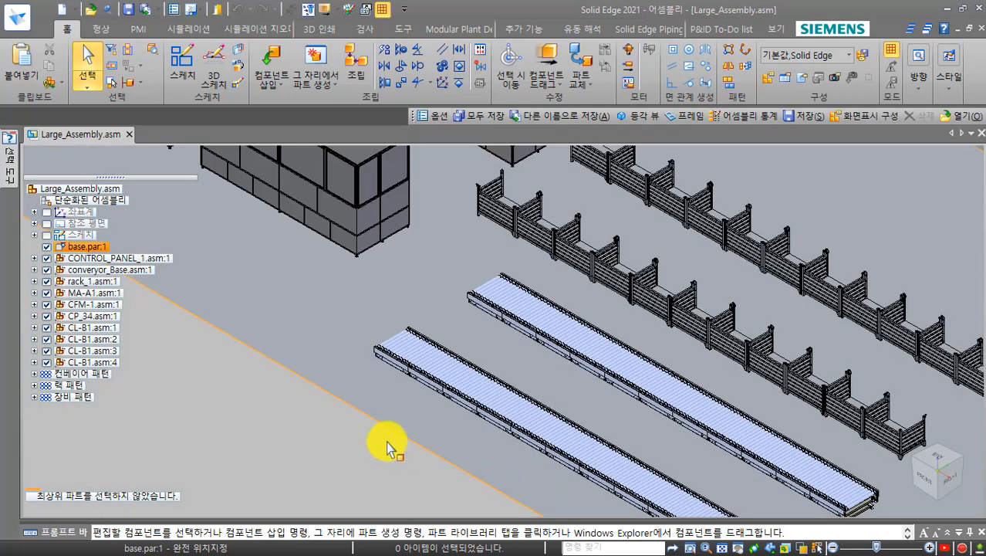
scroll(441, 335, "down", 2)
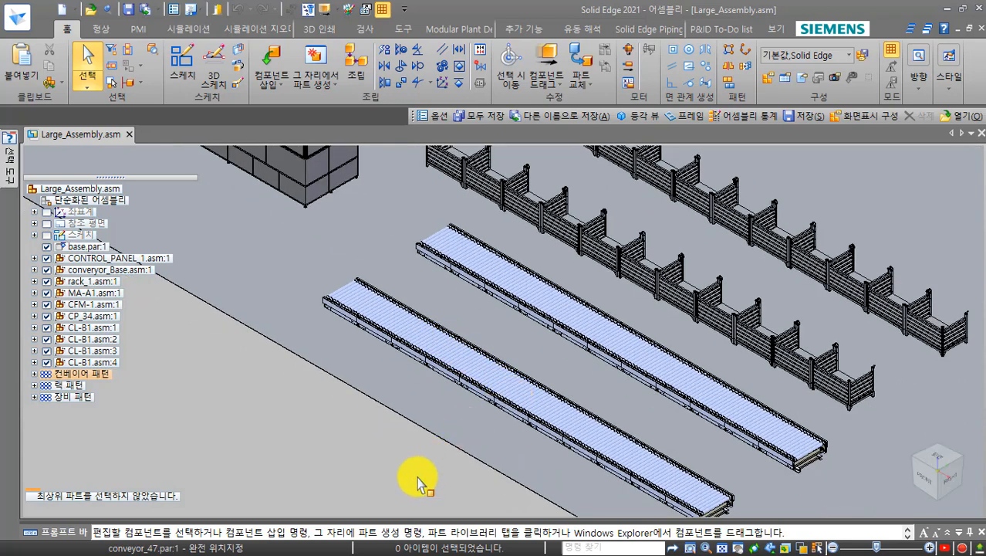
scroll(418, 480, "up", 1)
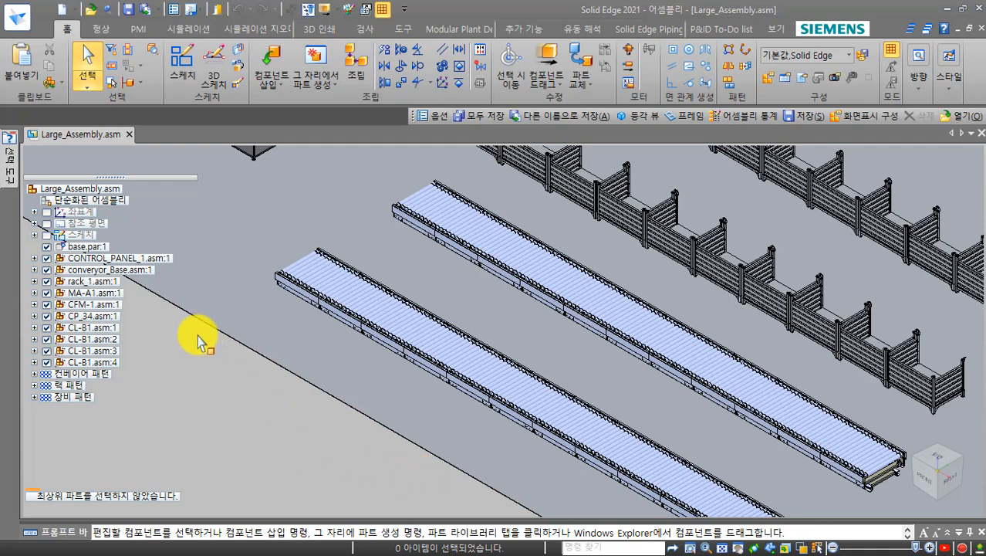
left_click(91, 270)
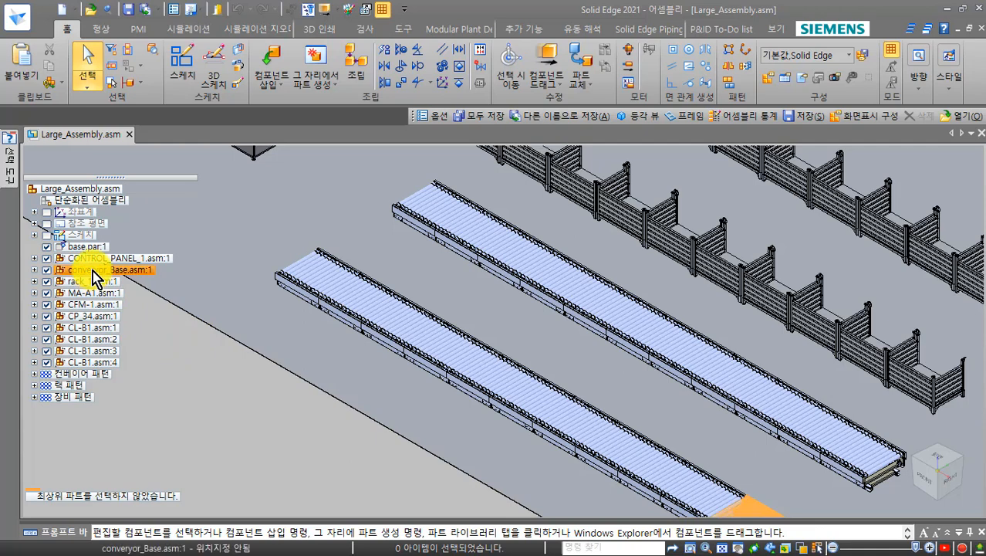
right_click(91, 270)
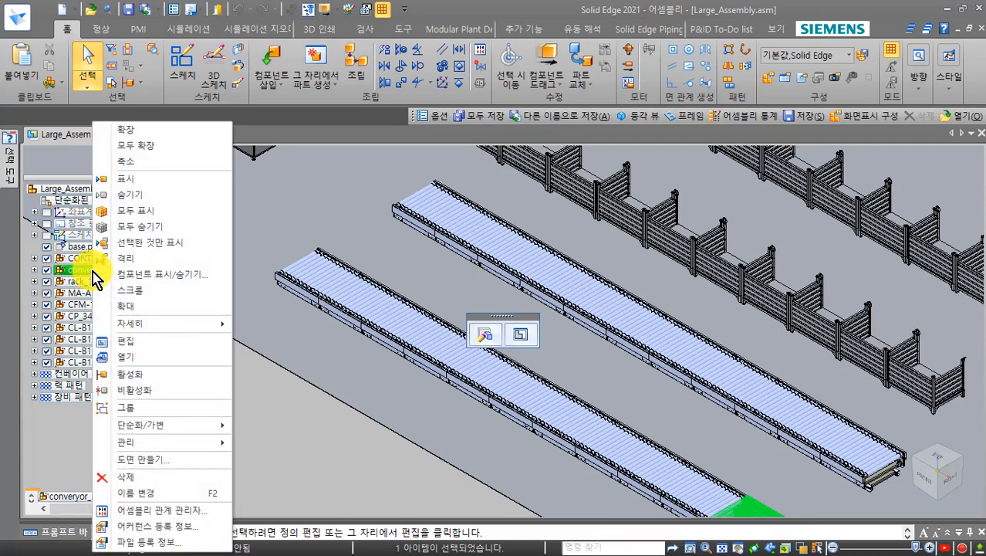
left_click(120, 360)
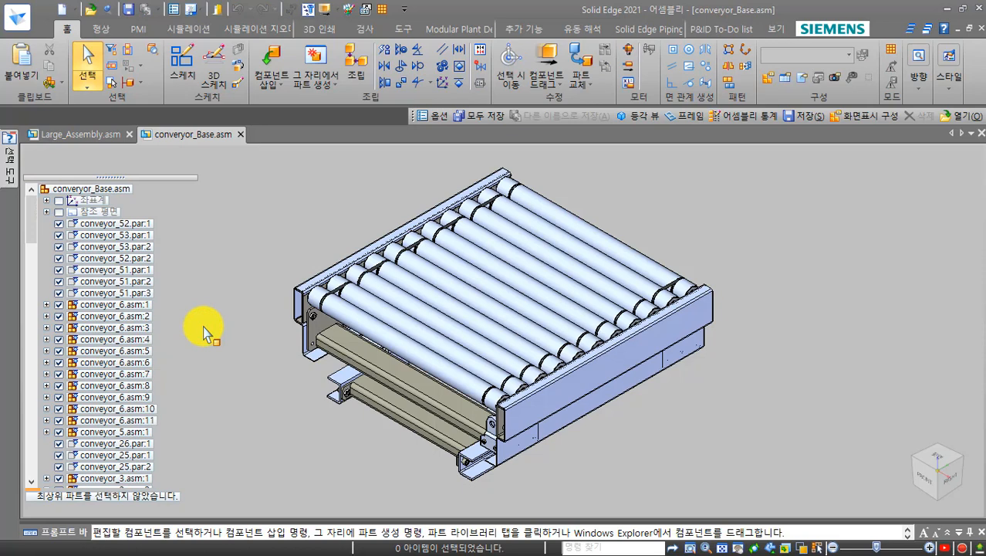
- Switch converyor_Base.asm to its simplified representation and enter the environment for creating the simplified model
left_click(405, 33)
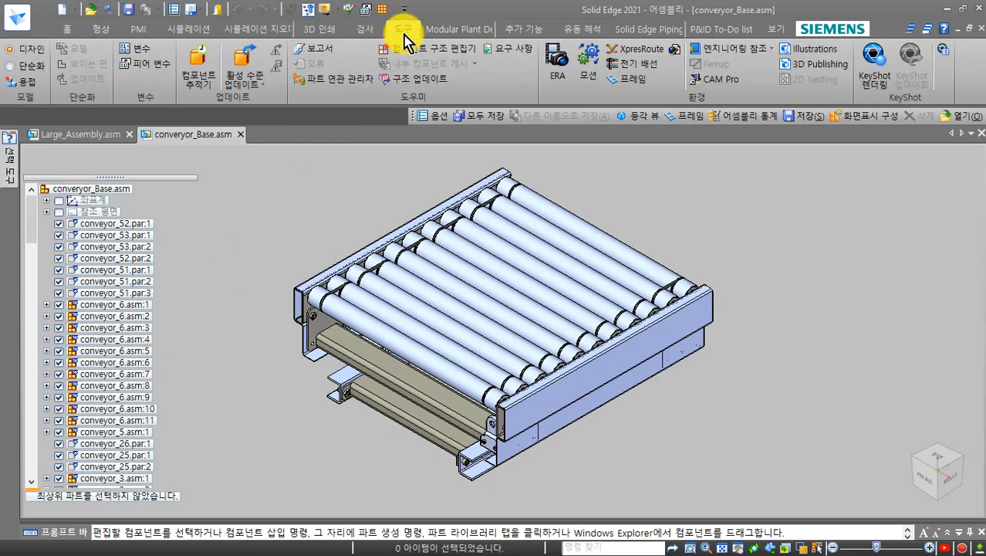
left_click(37, 66)
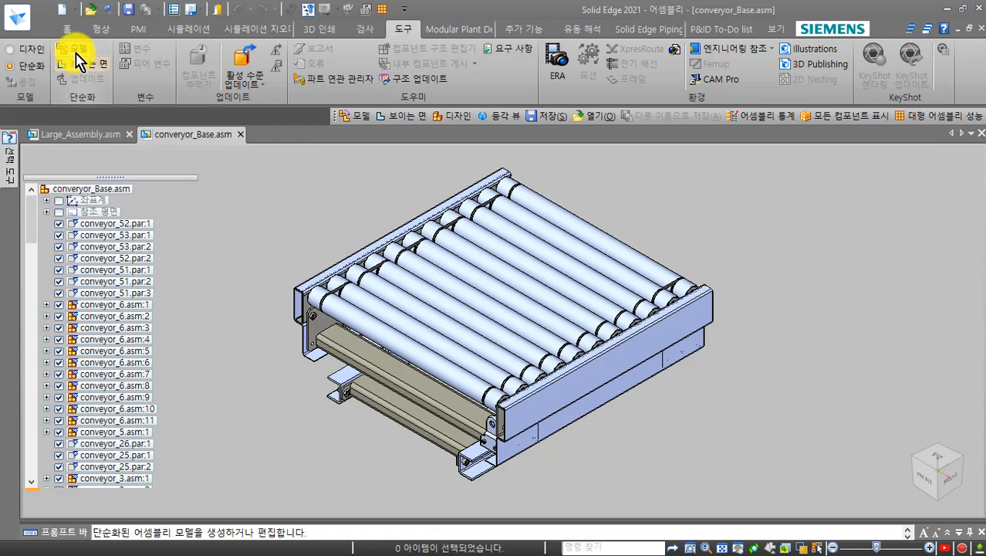
left_click(80, 62)
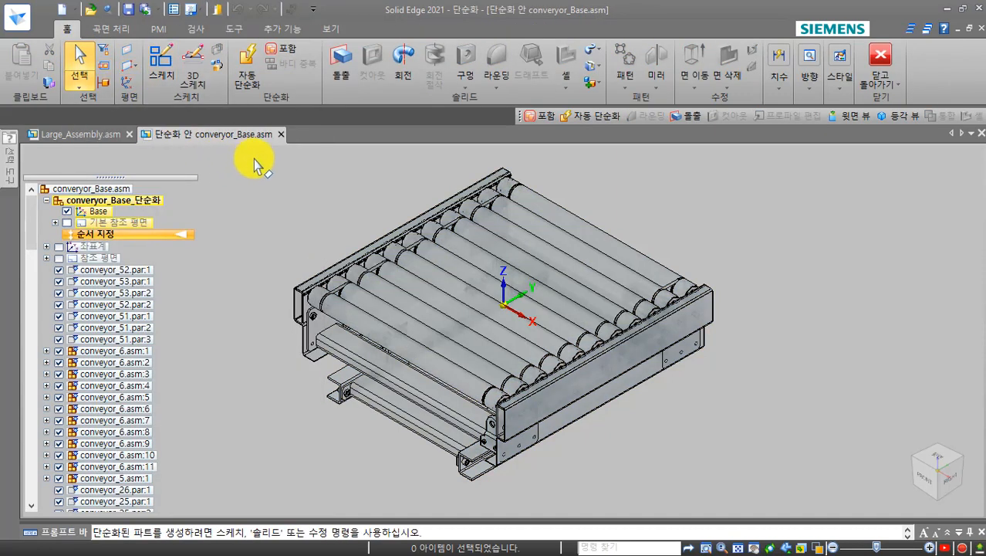
- Auto-simplify the conveyor_52.par:1 component, leave the command, and inspect its simplified end plate up close
left_click(261, 77)
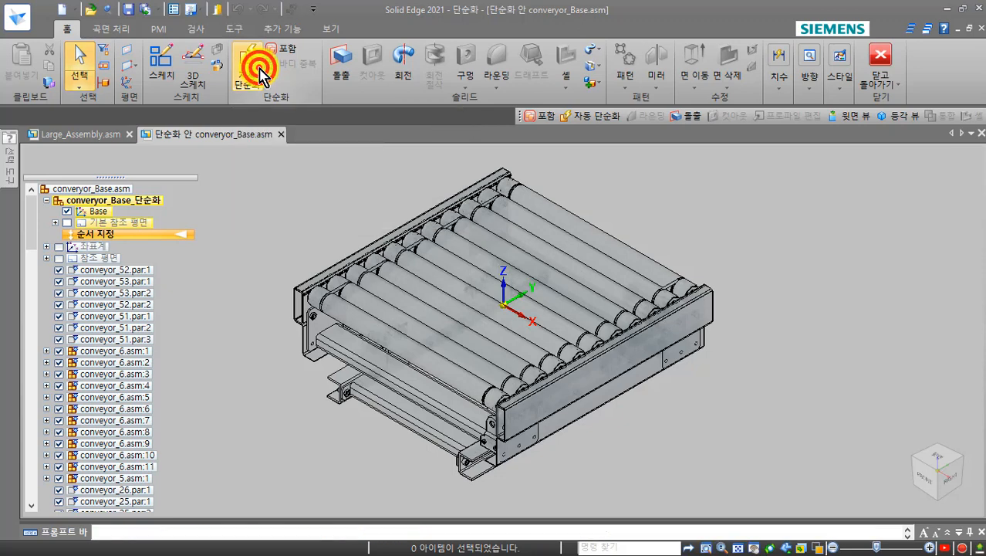
left_click(325, 336)
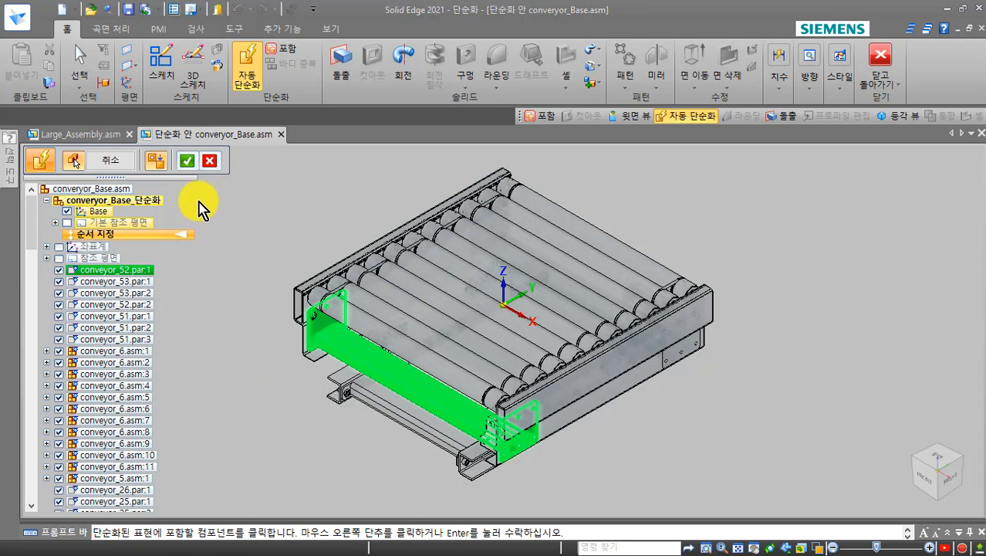
left_click(187, 161)
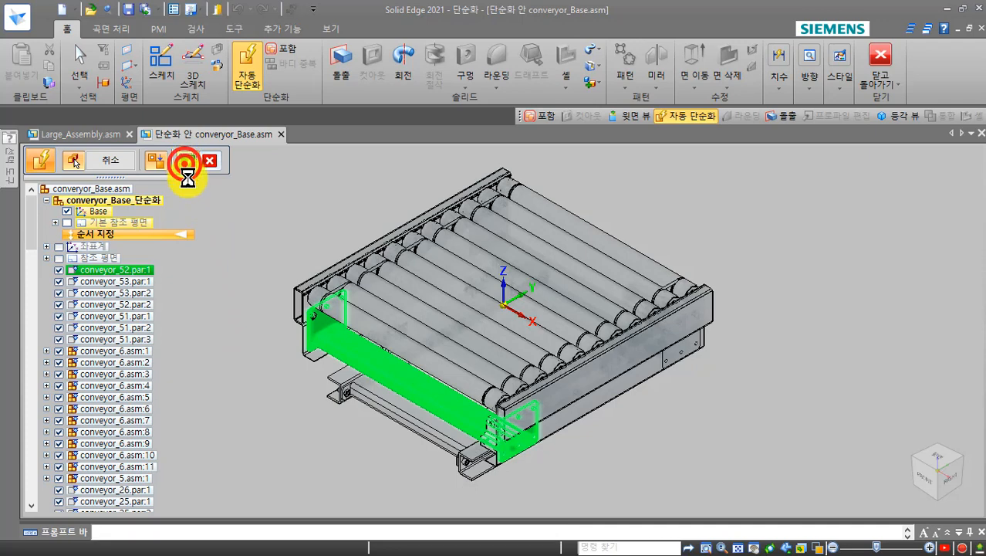
right_click(282, 354)
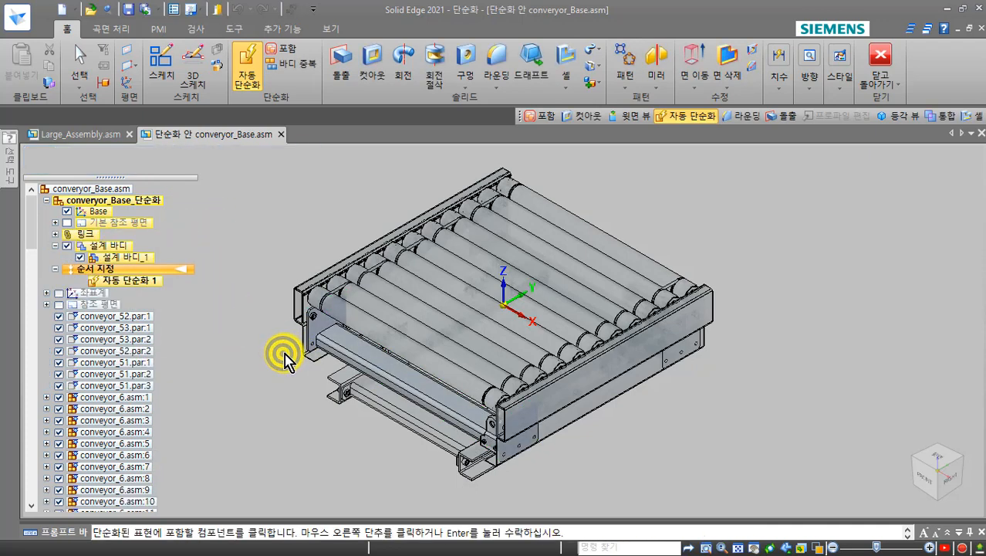
key("Escape")
middle_click_drag(293, 337, 329, 356, "alt")
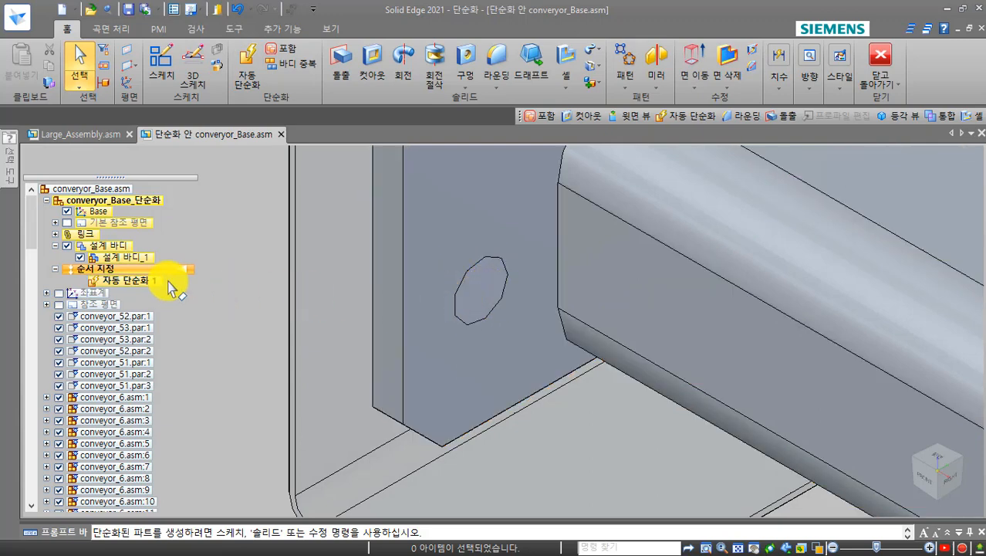
key("ctrl+f")
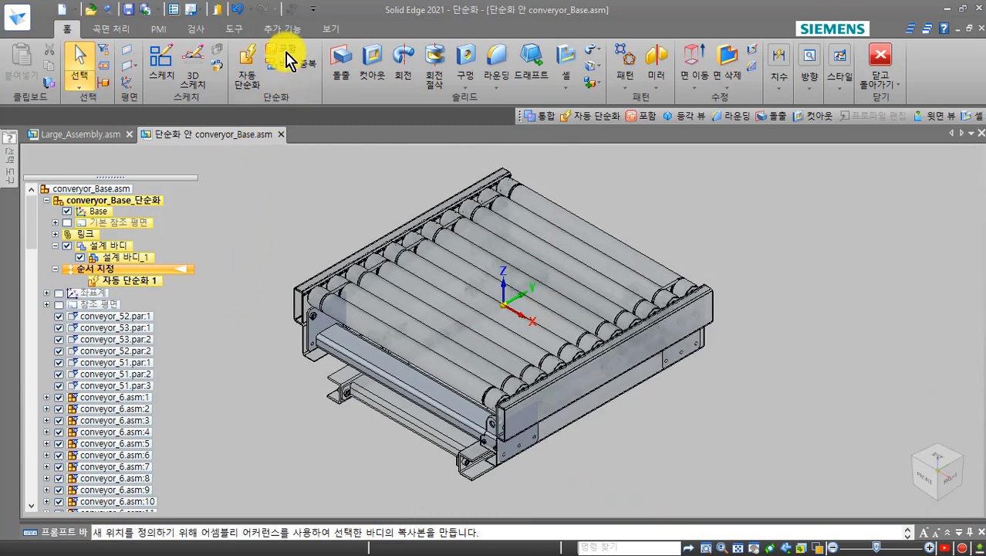
- Delete the auto-simplify feature (자동 단순화 1) from the simplified model
left_click(131, 282)
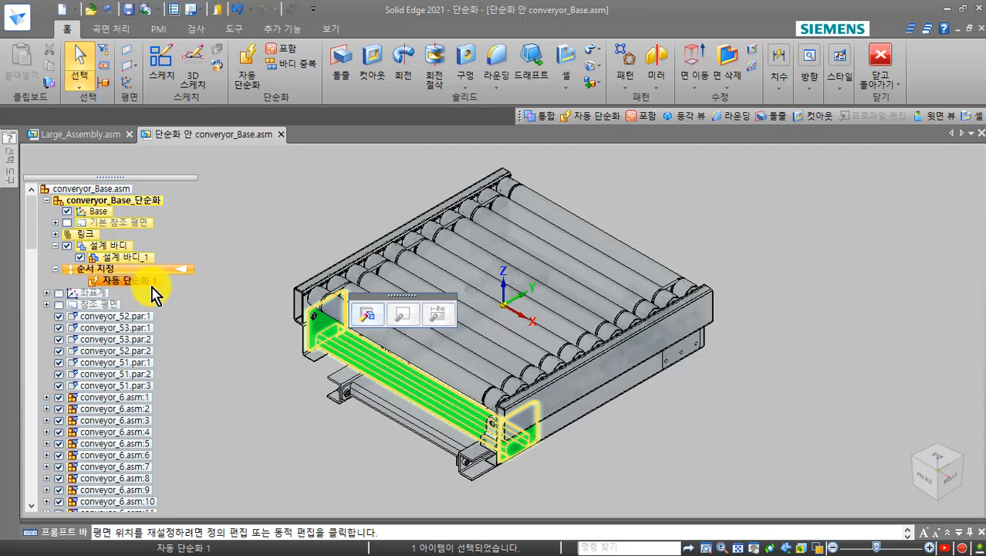
key("Delete")
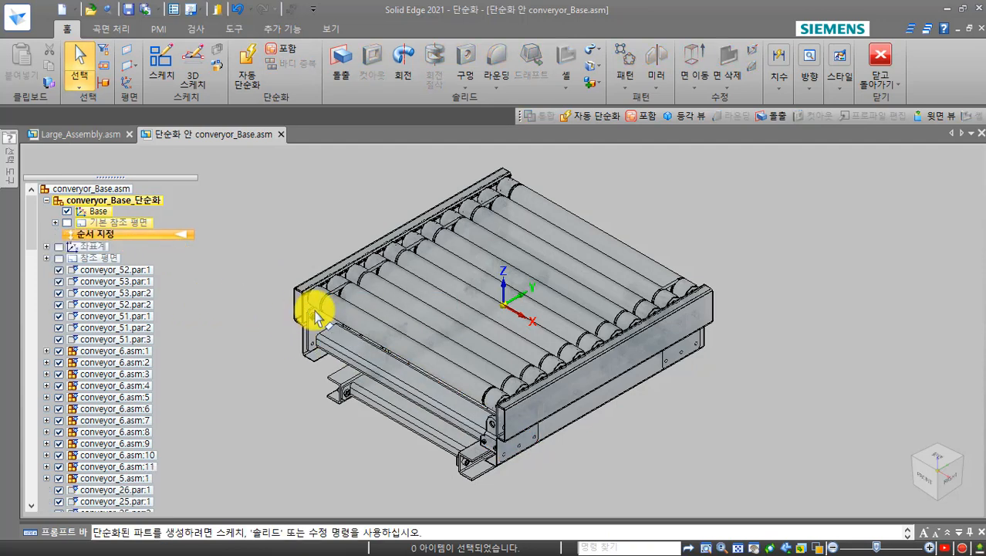
- Start a box enclosure and accept the first and last conveyor rollers as the components that define its boundary
left_click(286, 54)
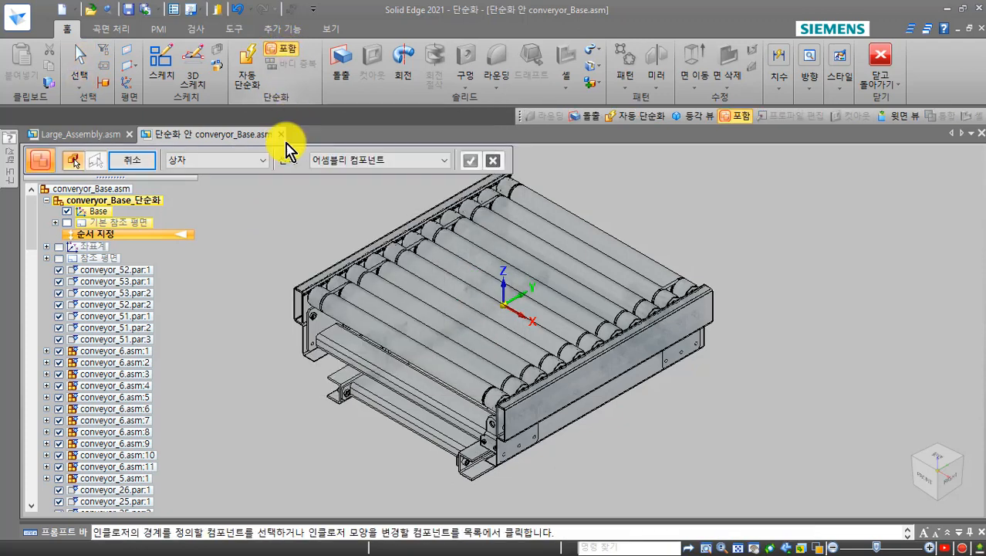
left_click(345, 326)
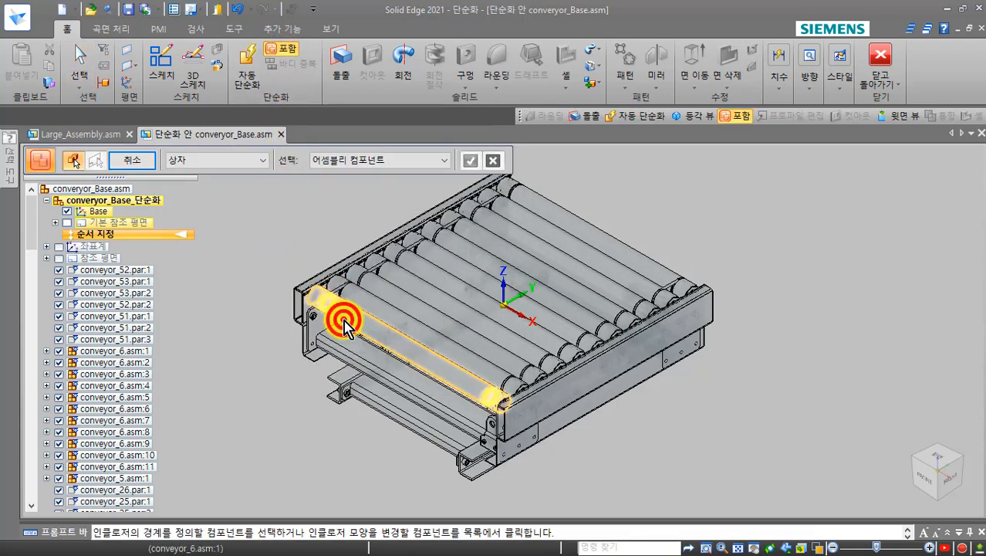
left_click(569, 223)
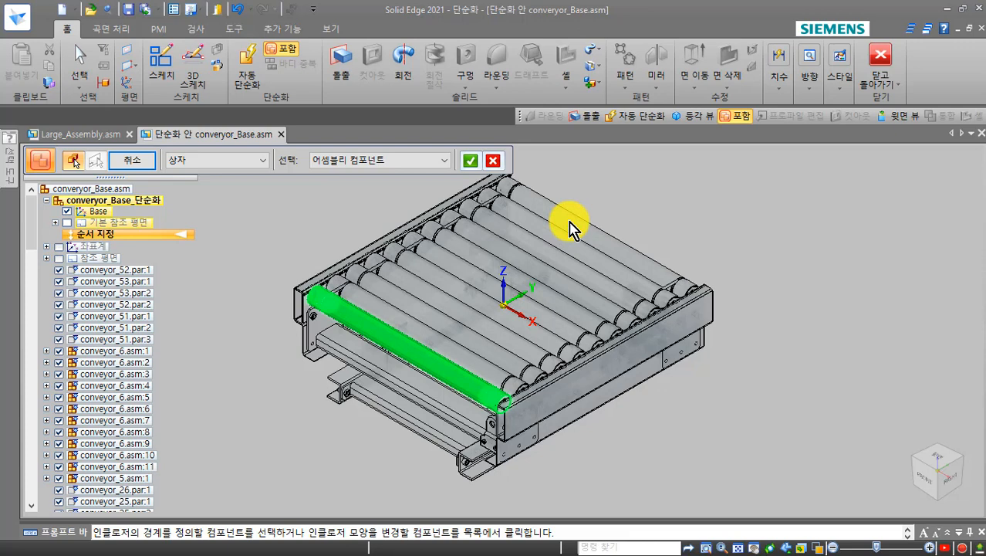
left_click(610, 250)
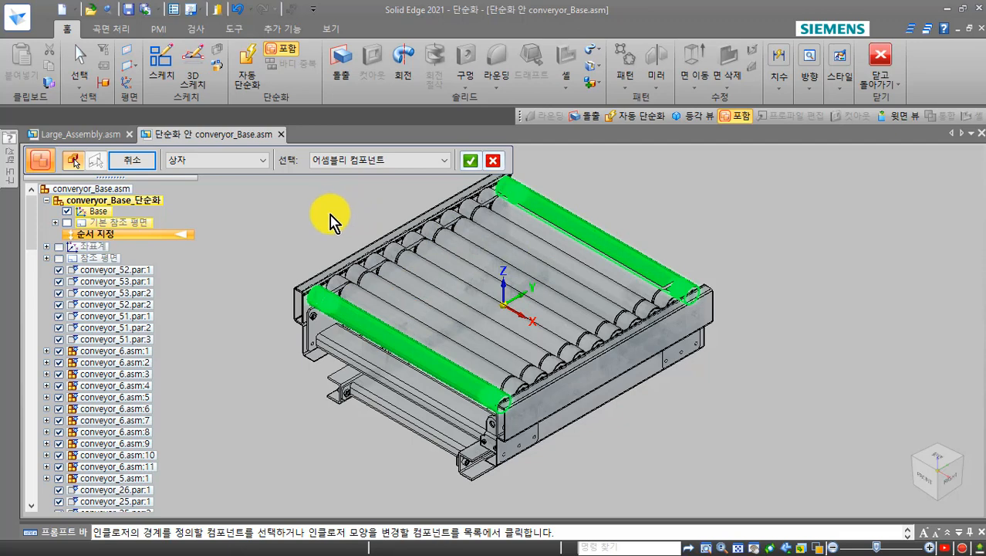
left_click(472, 160)
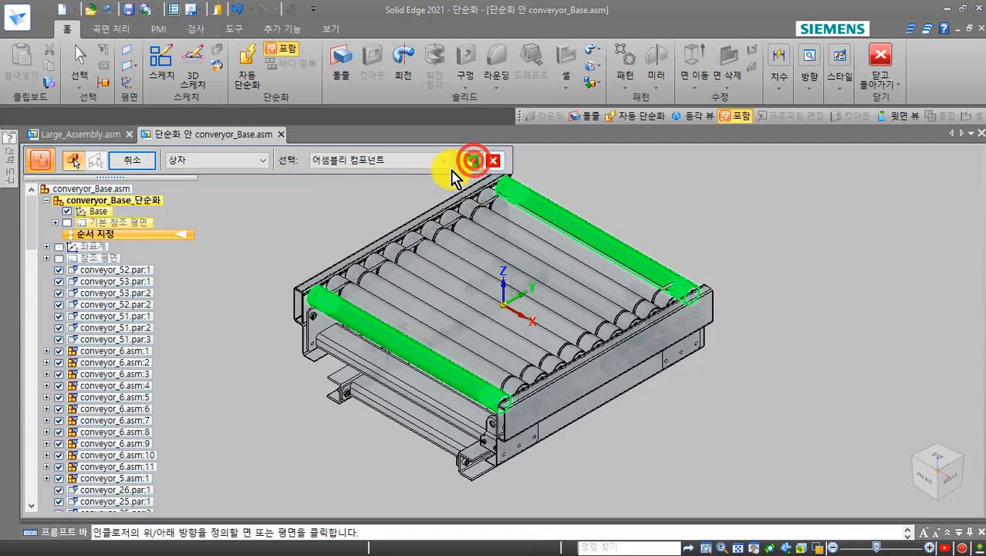
- Shape the roller enclosure as a circumscribed cylinder (외접 원통) and reorient it to the horizontal base plane
left_click(247, 159)
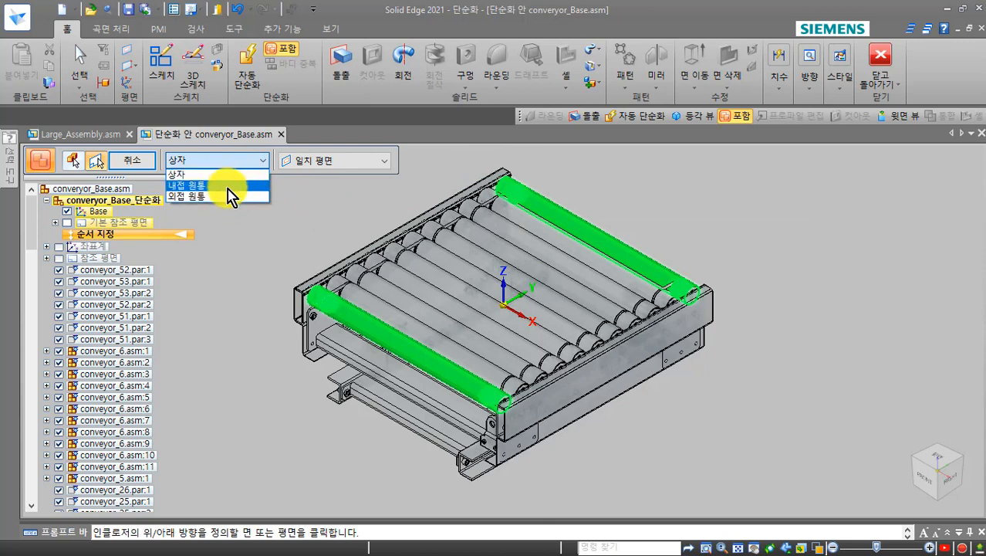
left_click(228, 196)
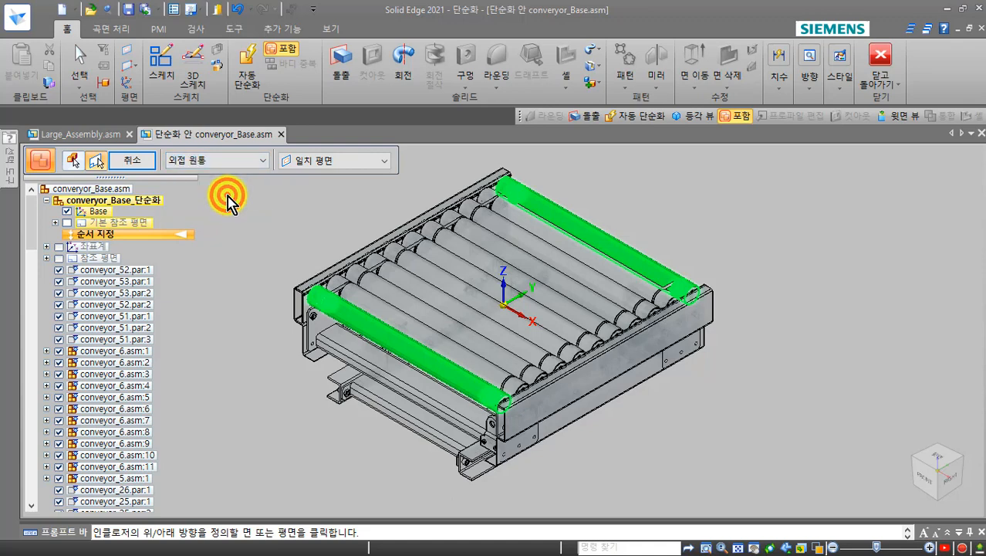
left_click(524, 301)
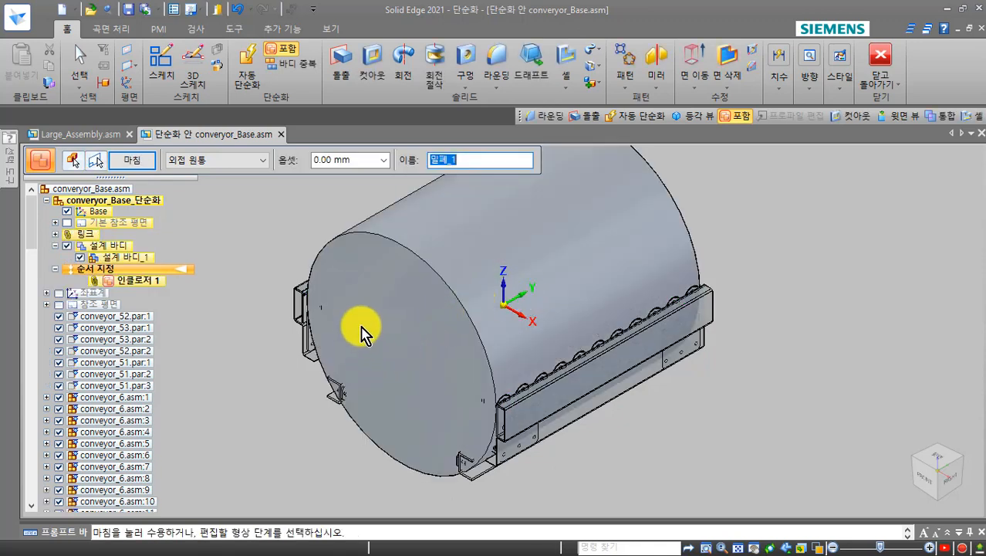
left_click(99, 160)
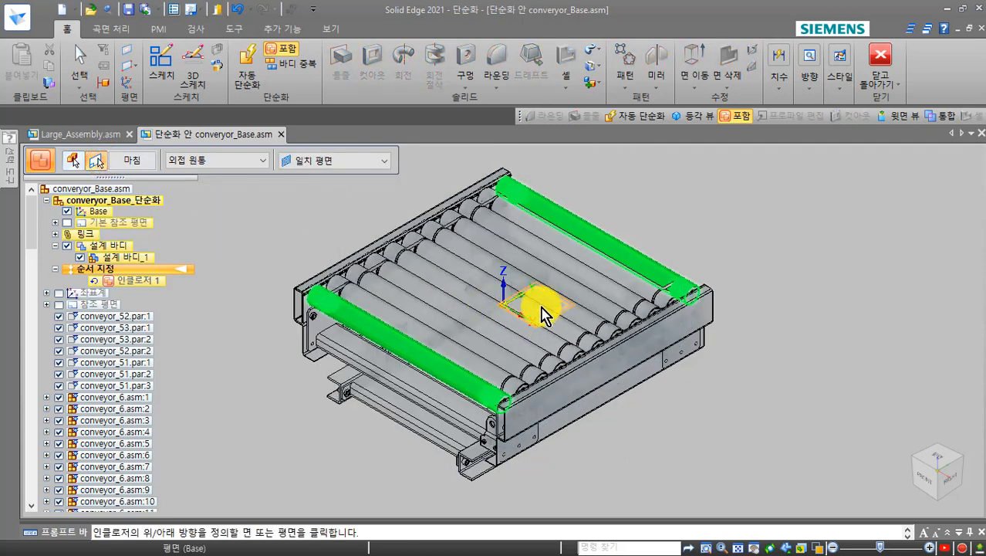
left_click(541, 311)
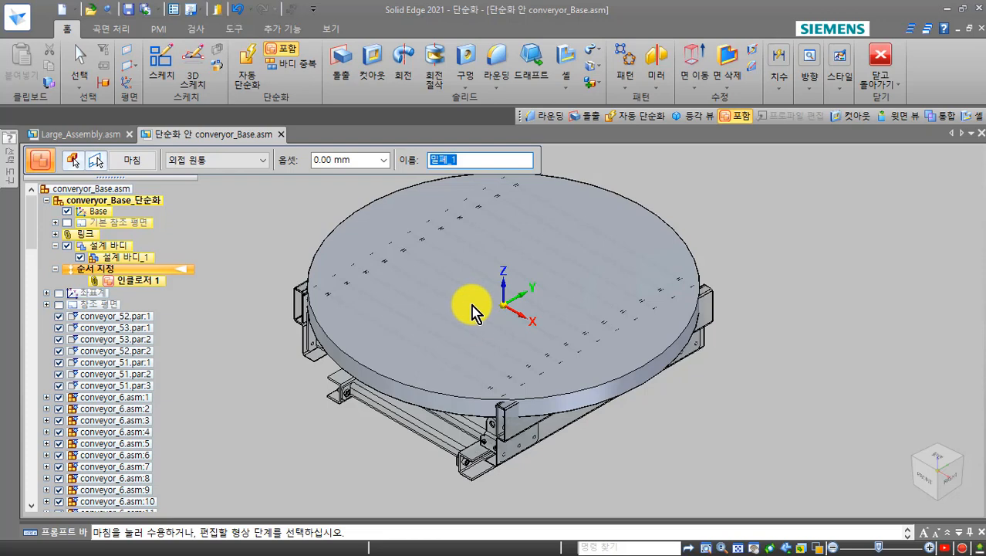
- Try the inscribed cylinder (내접 원통), set the roller enclosure's shape to box (상자), and finish it
left_click(229, 161)
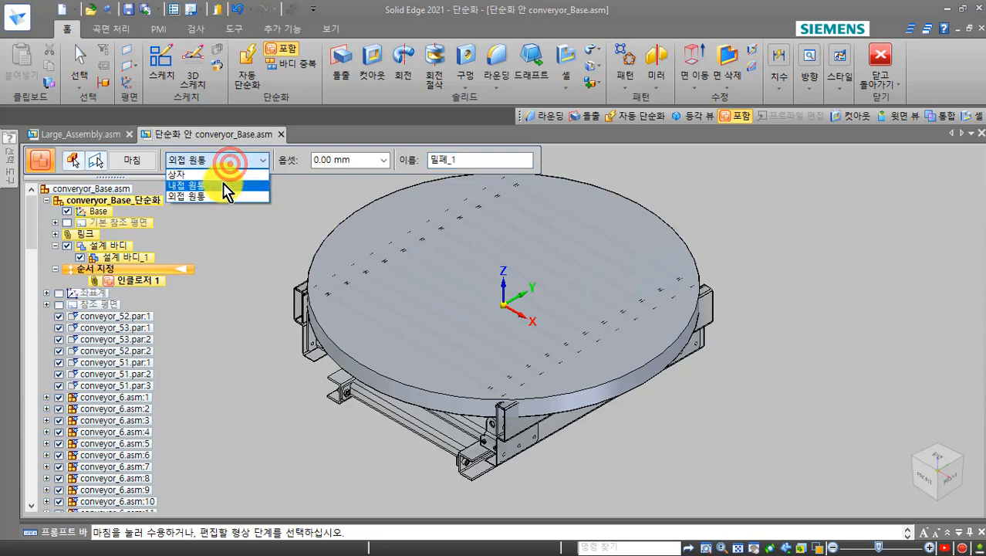
left_click(222, 186)
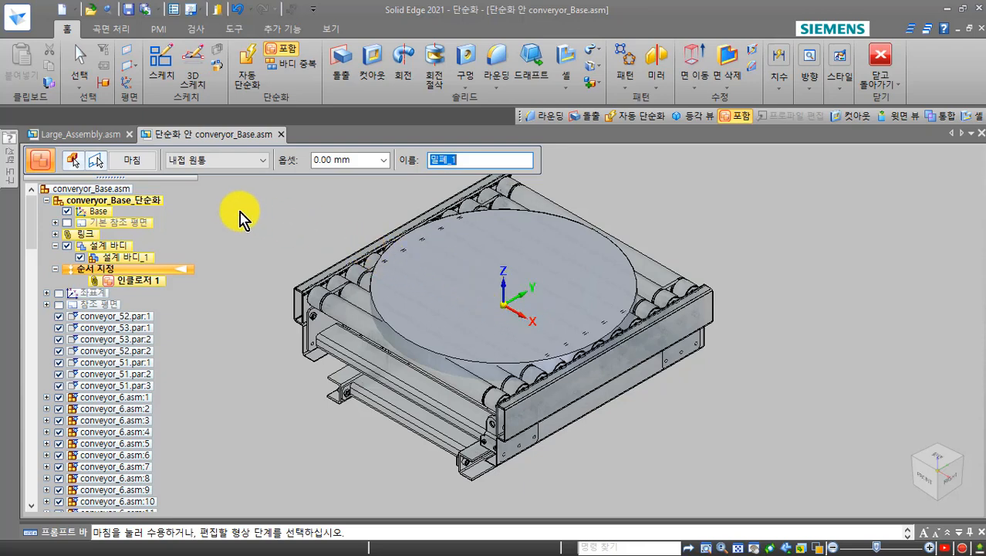
left_click(245, 161)
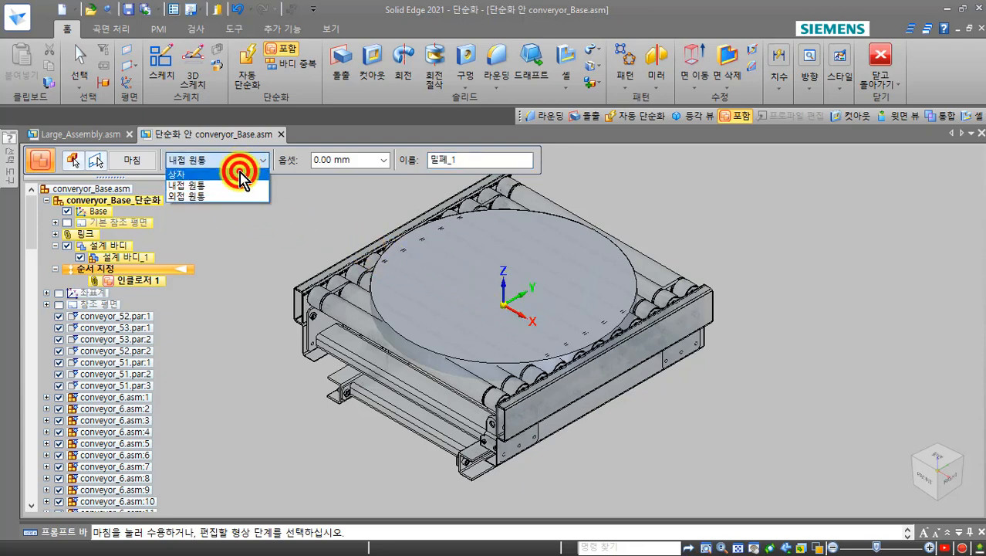
left_click(240, 176)
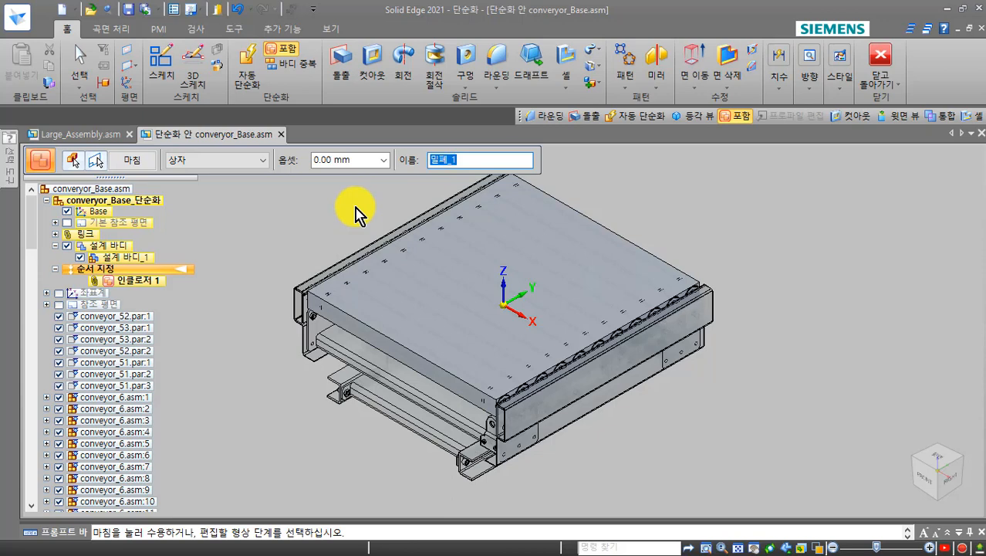
left_click(148, 164)
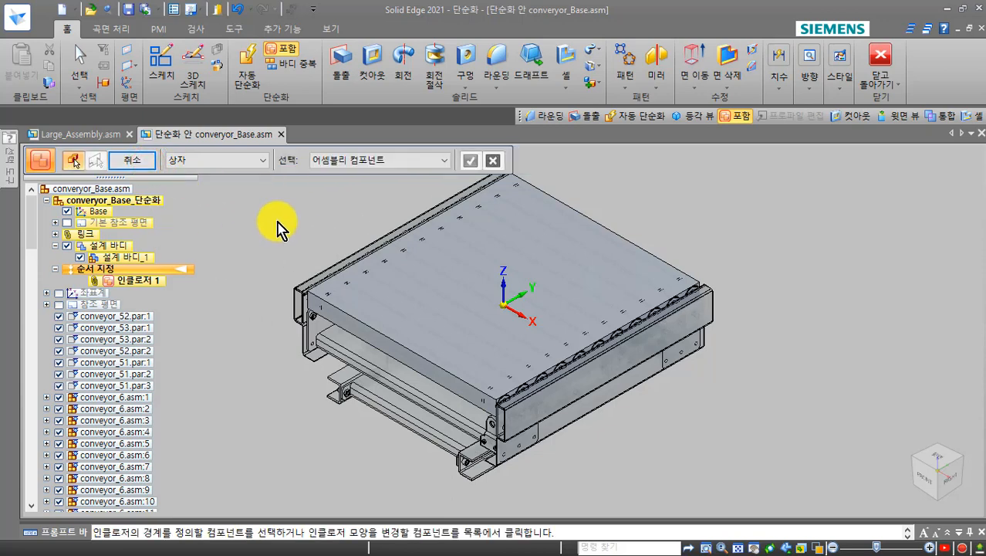
key("Escape")
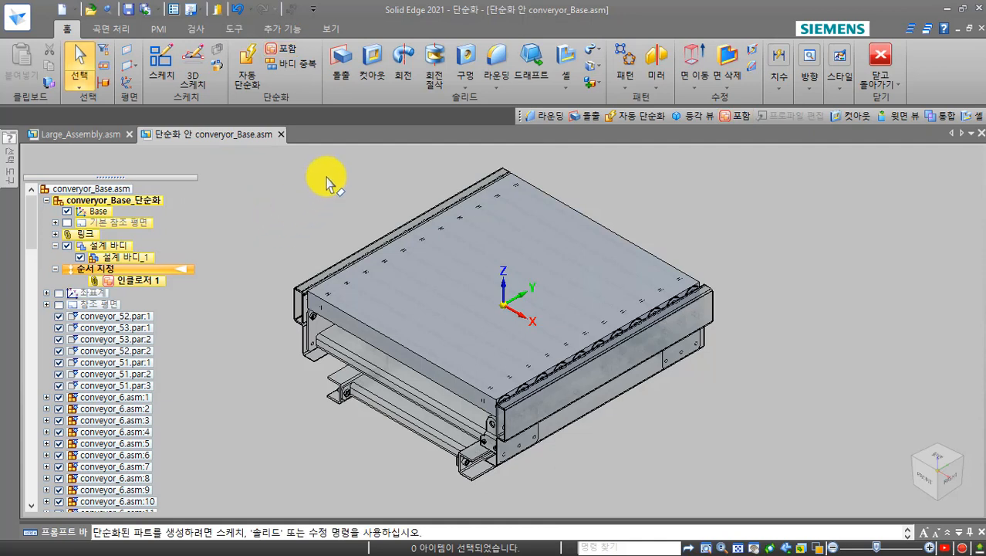
- Start another box enclosure and accept conveyor_52.par:1, conveyor_52.par:2 and the lower C-channel supports as its components
left_click(287, 51)
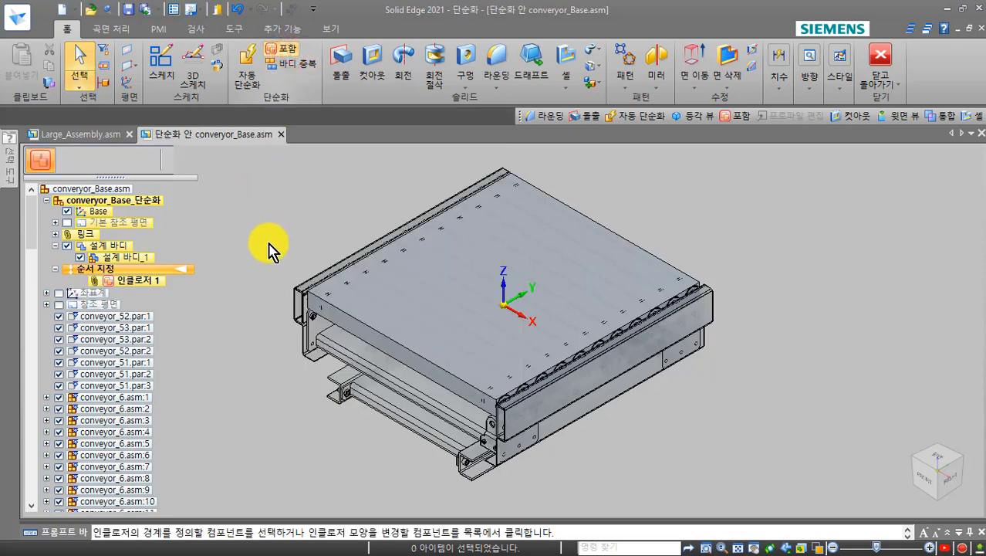
middle_click_drag(296, 271, 330, 309)
left_click(331, 305)
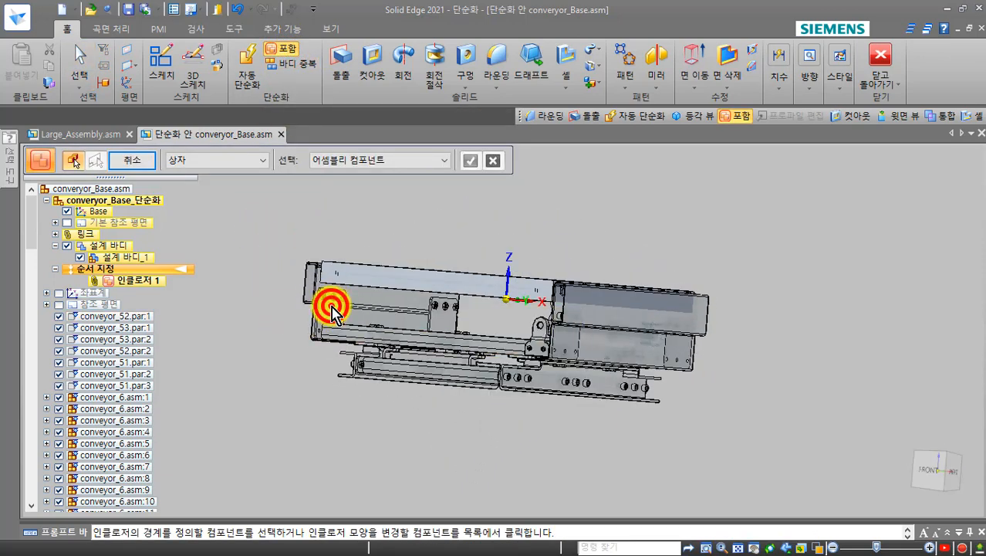
left_click(447, 321)
left_click(449, 327)
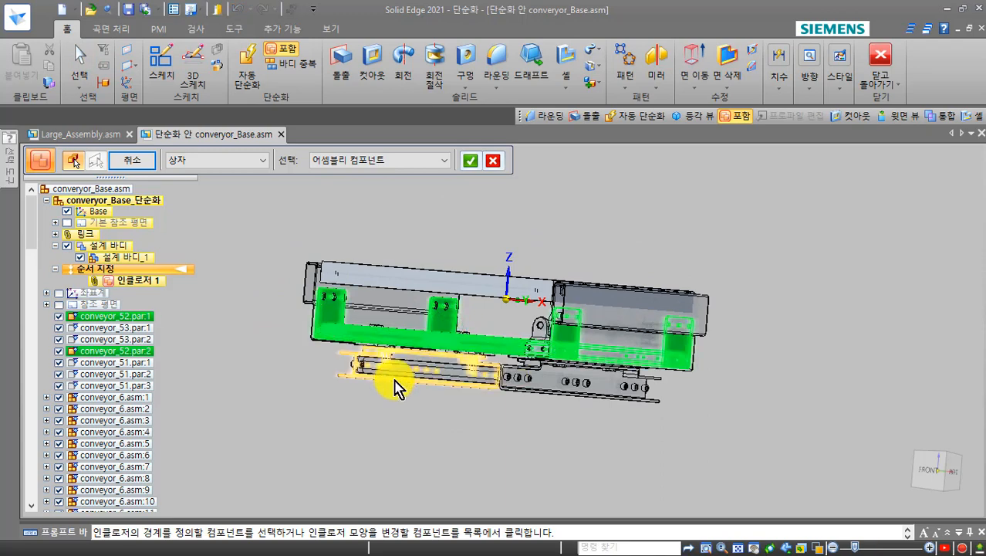
left_click(477, 380)
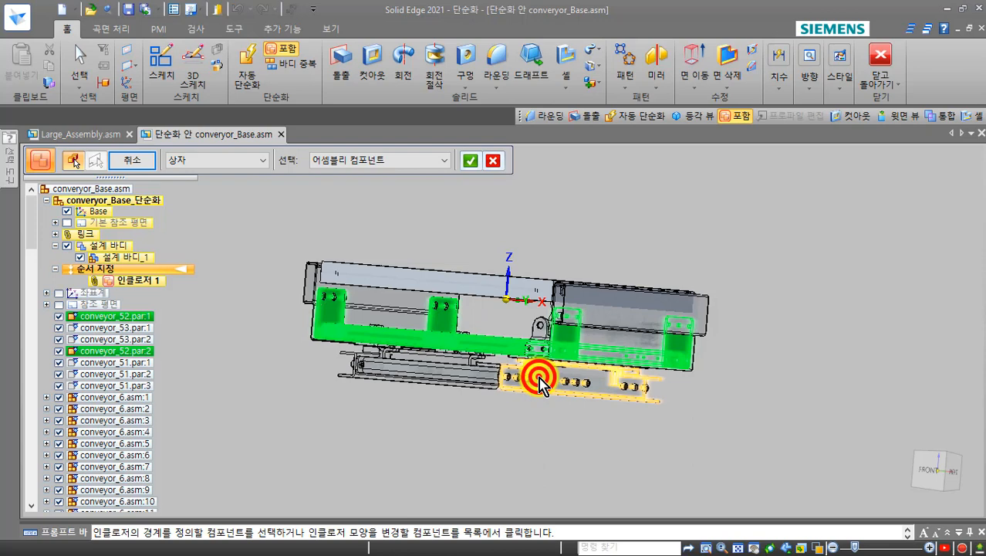
left_click(392, 365)
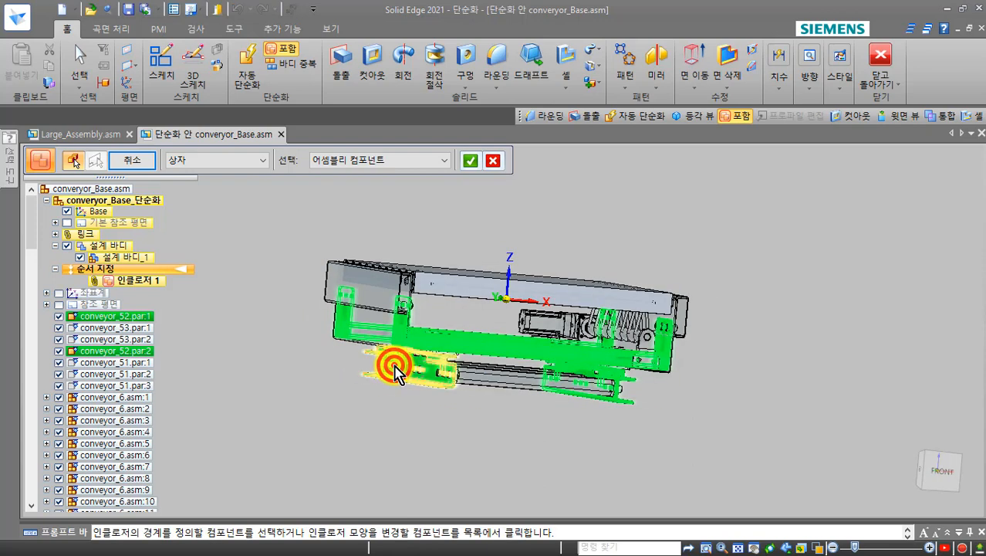
right_click(378, 402)
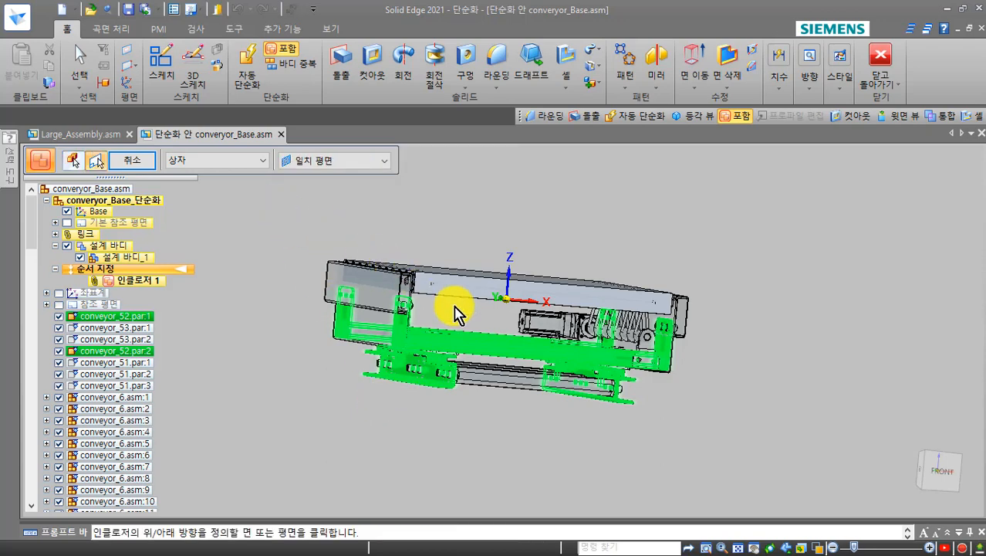
- Orient the lower frame's box enclosure to the horizontal plane and finish it with a 0.00 mm offset
left_click(527, 295)
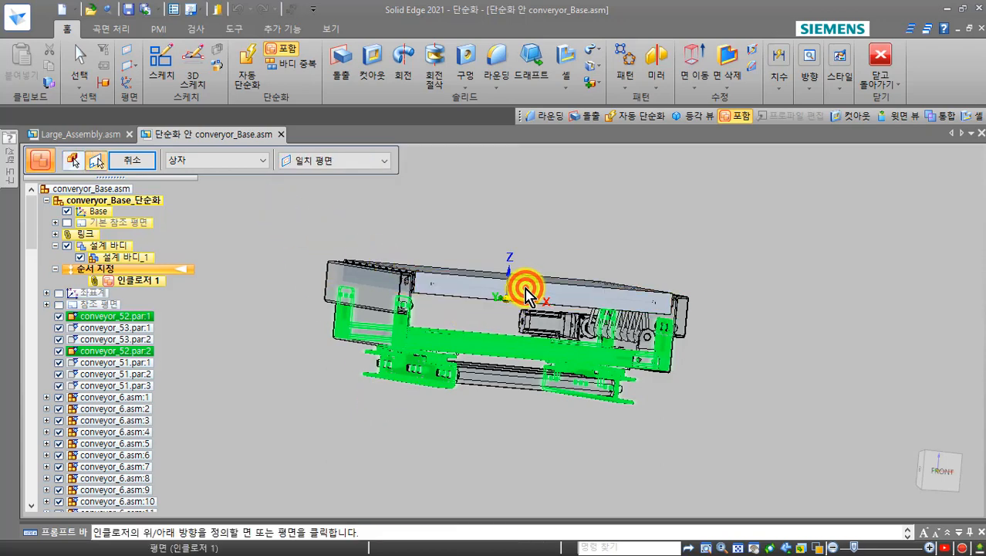
middle_click_drag(364, 307, 272, 313)
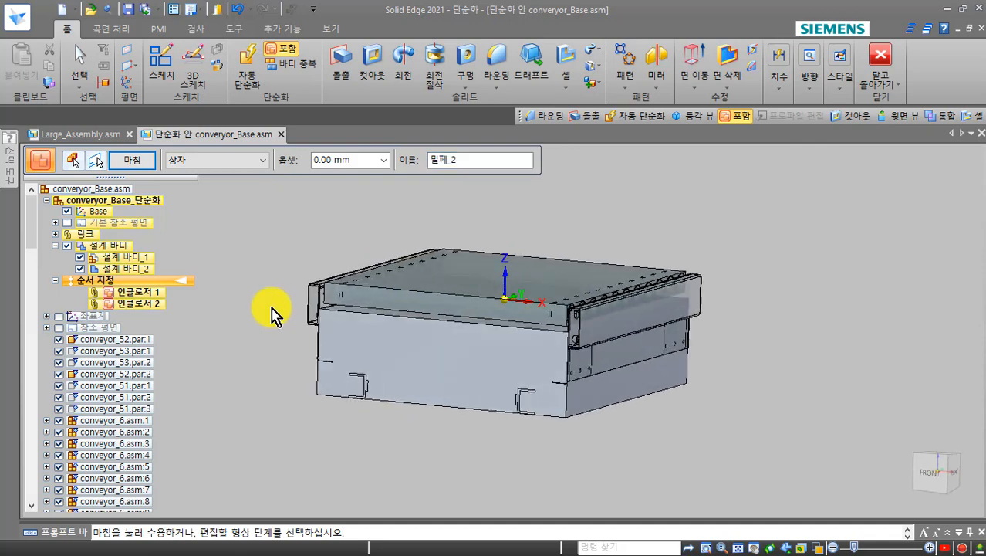
right_click(284, 261)
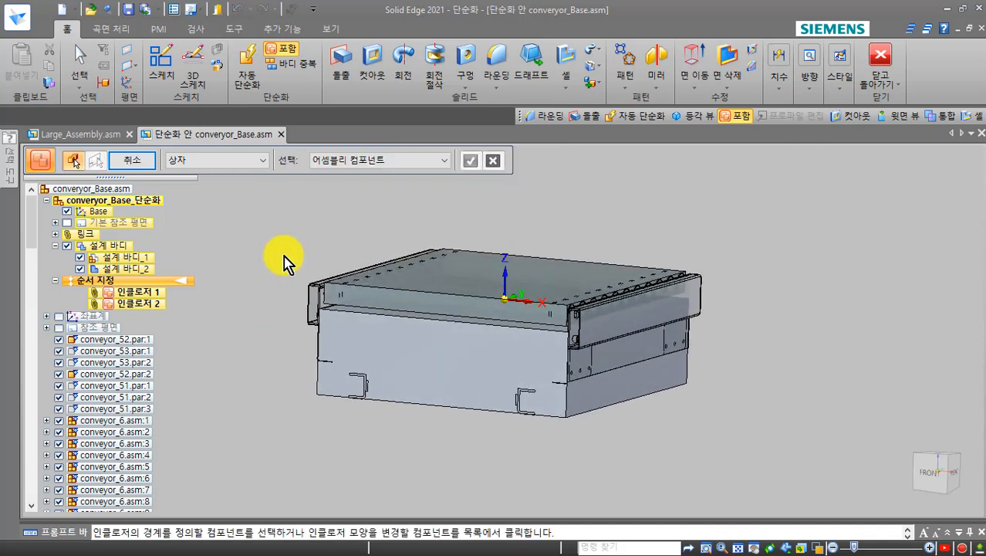
left_click(134, 158)
left_click(256, 263)
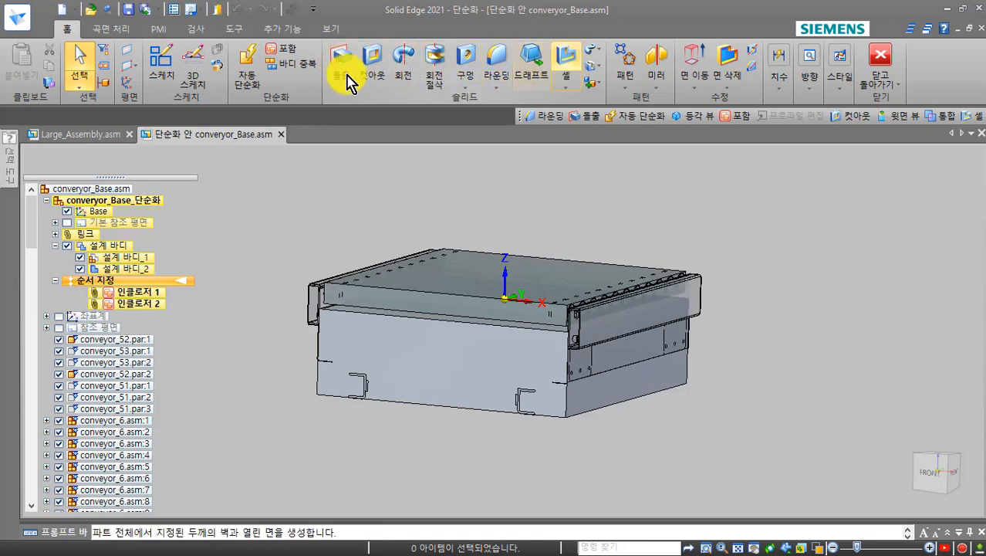
- Sketch an open four-line protrusion profile around the +X side rail's end section on the lower enclosure's front face
left_click(344, 71)
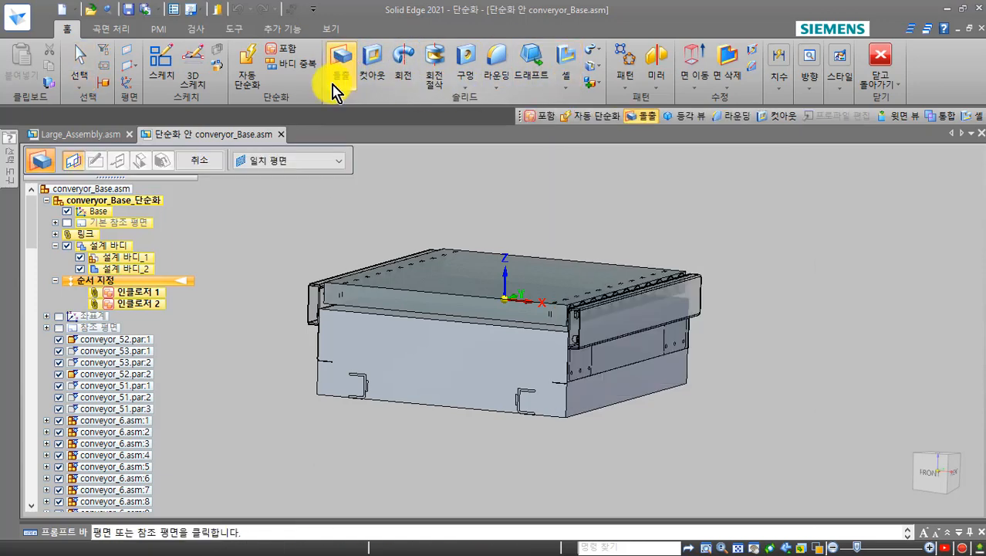
left_click(482, 384)
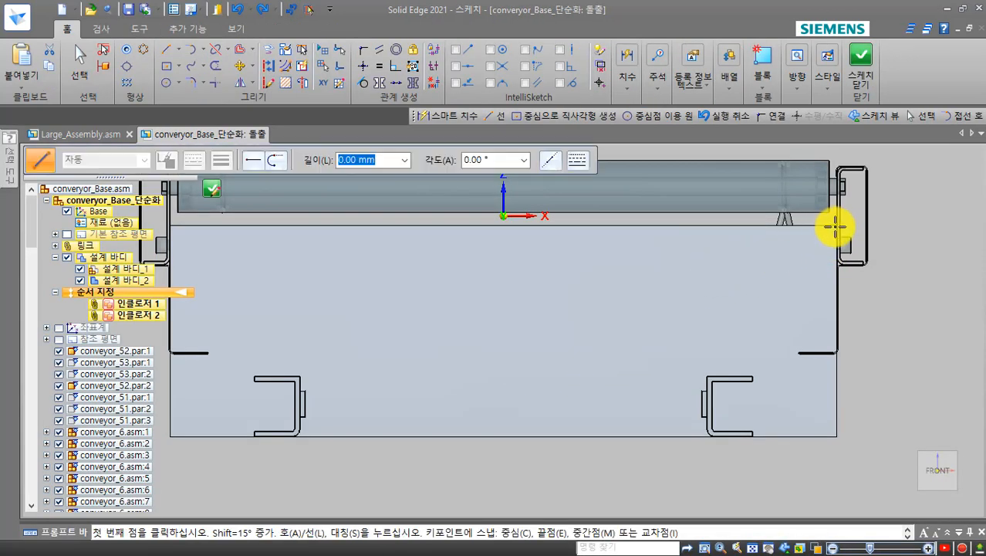
left_click(833, 227)
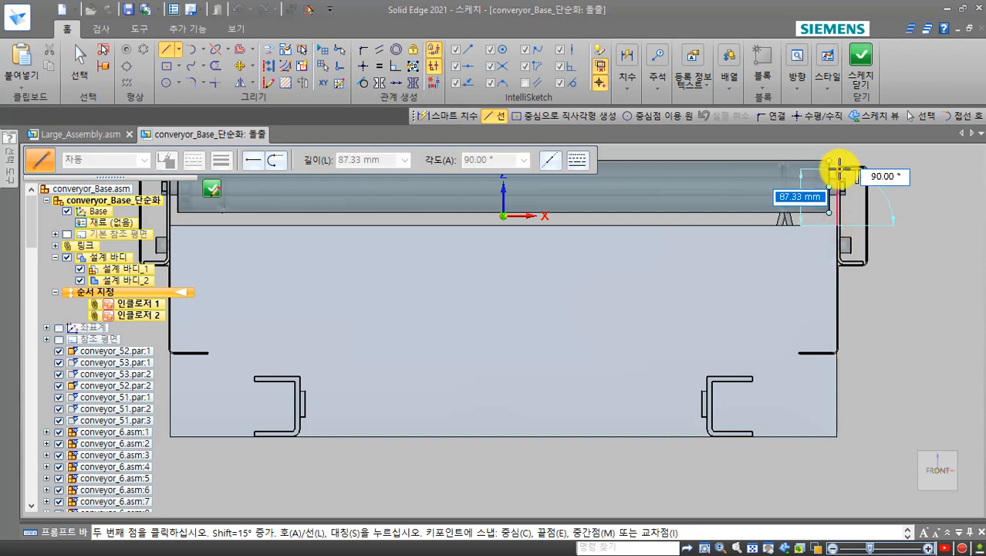
left_click(841, 167)
left_click(869, 168)
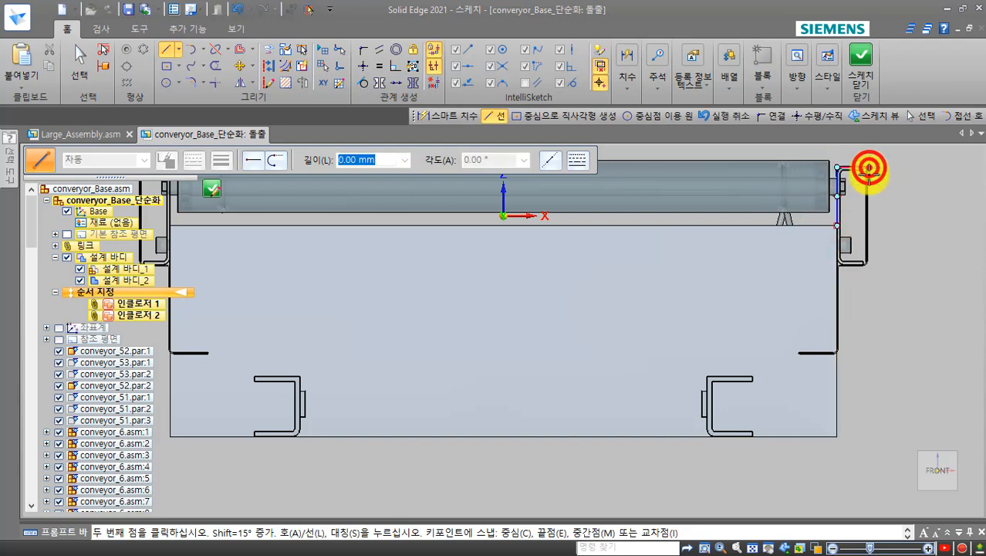
left_click(868, 266)
left_click(832, 264)
right_click(829, 264)
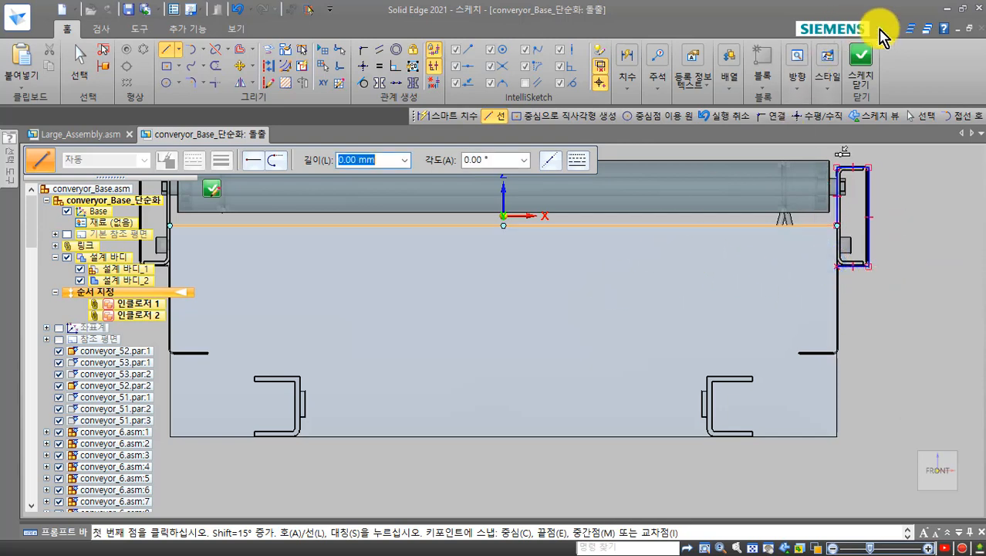
left_click(861, 54)
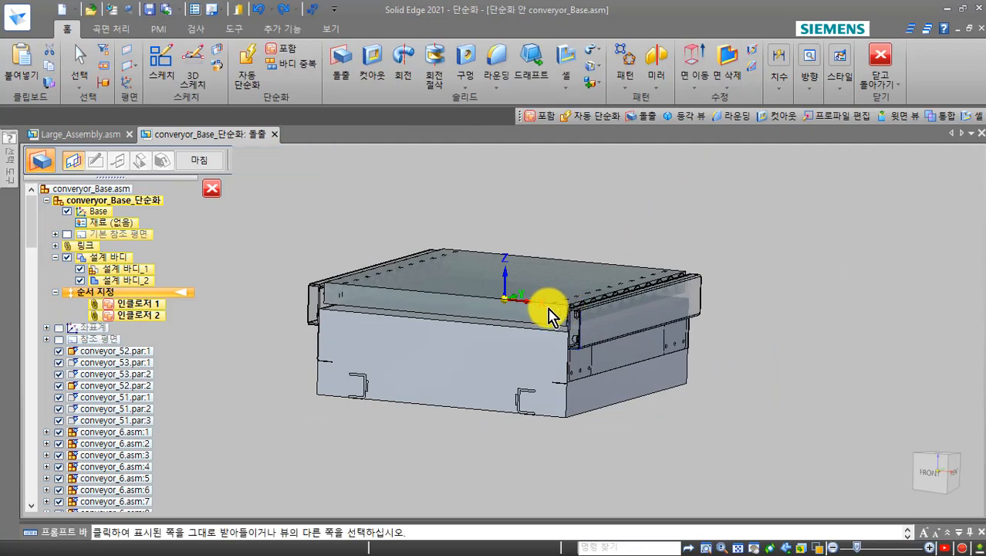
- Extrude the side rail profile in one direction up to the far end of the rail, without symmetric extent
left_click(614, 343)
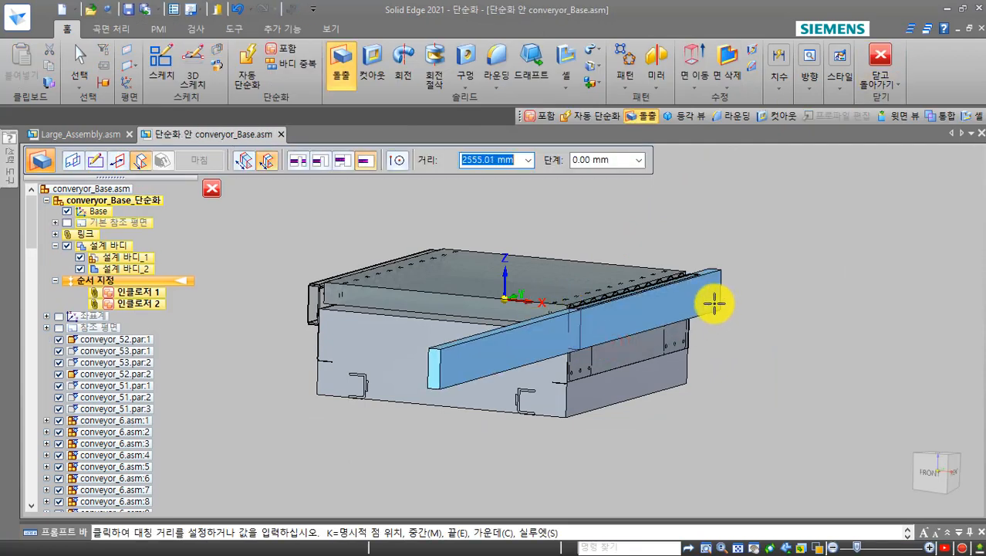
left_click(272, 160)
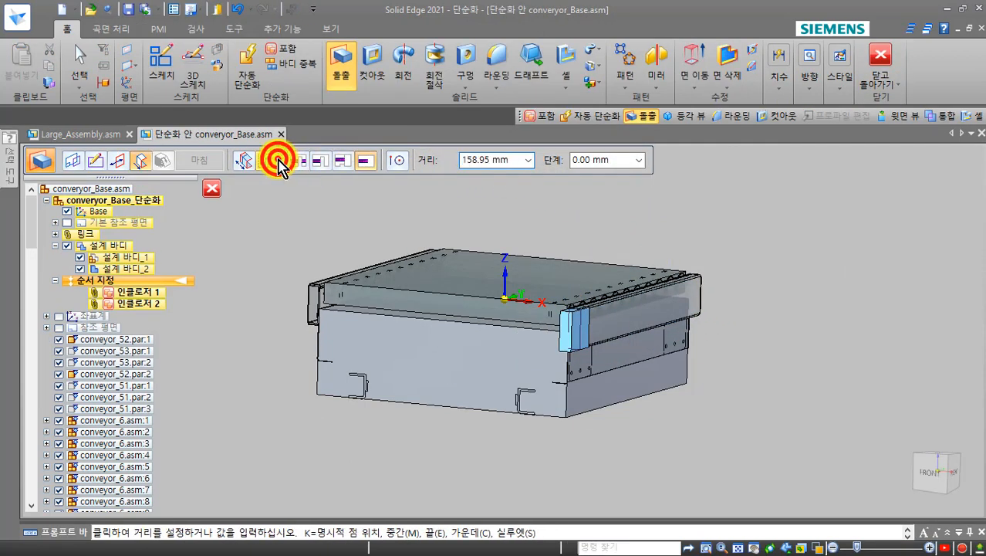
left_click(689, 295)
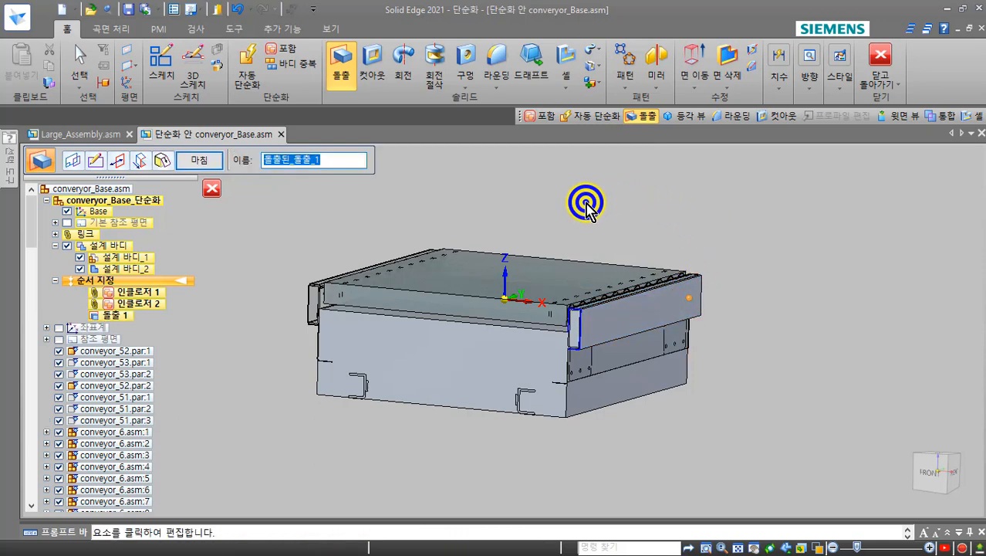
- Mirror the side rail protrusion about the Base YZ plane to create the matching rail on the opposite side
right_click(622, 315)
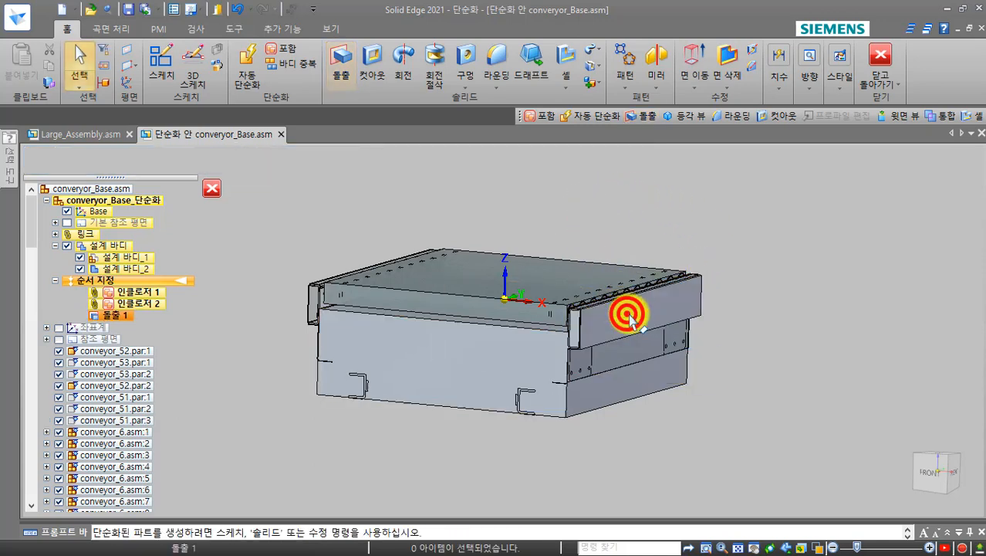
left_click(627, 312)
left_click(655, 56)
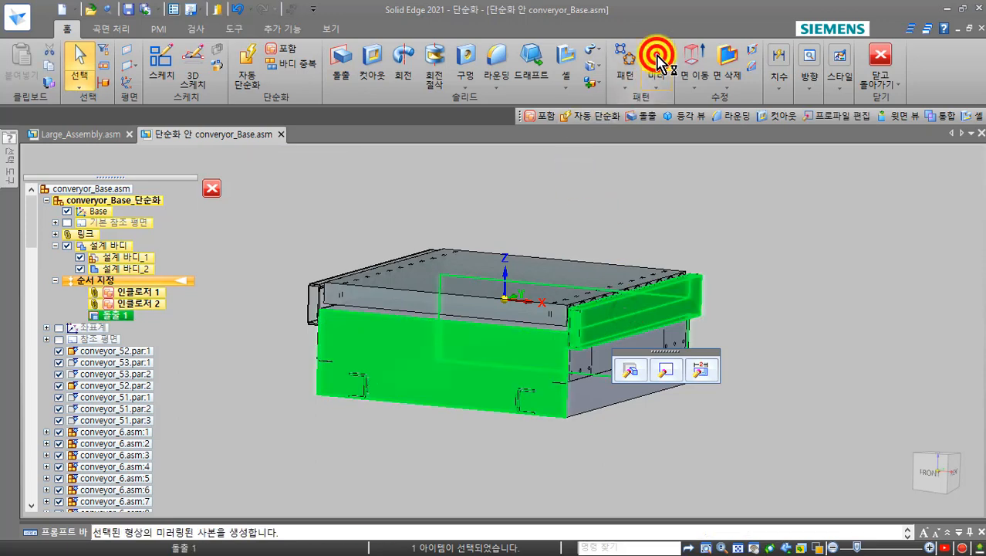
right_click(515, 295)
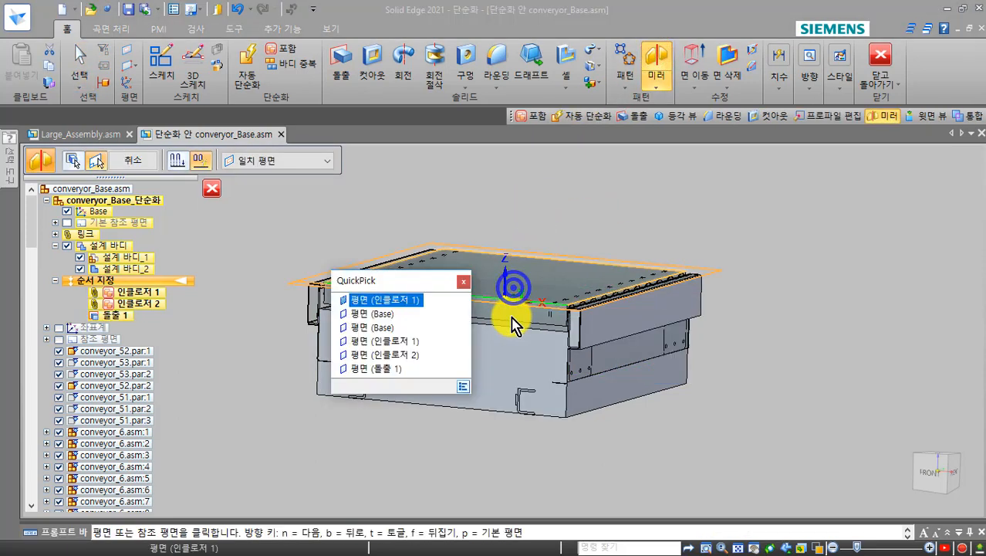
left_click(374, 331)
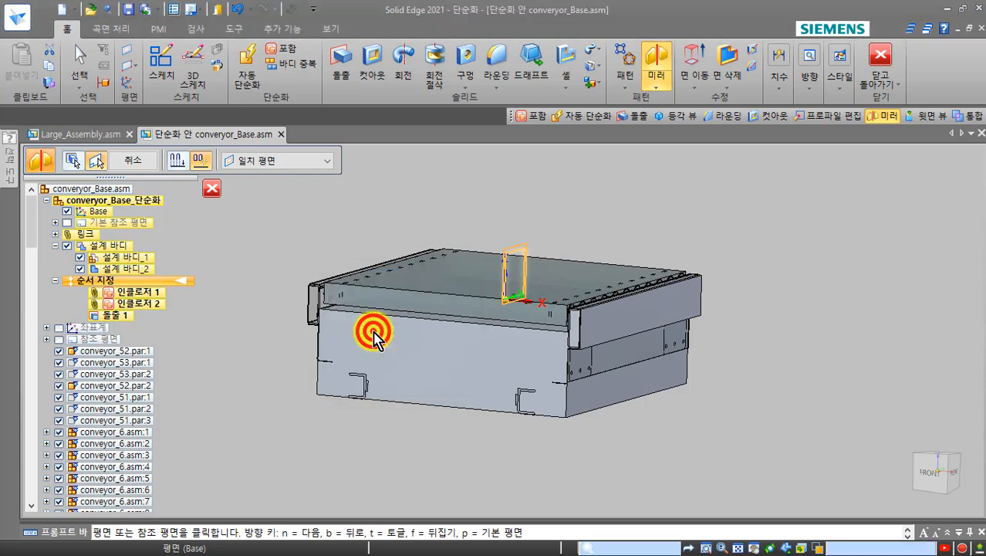
right_click(219, 351)
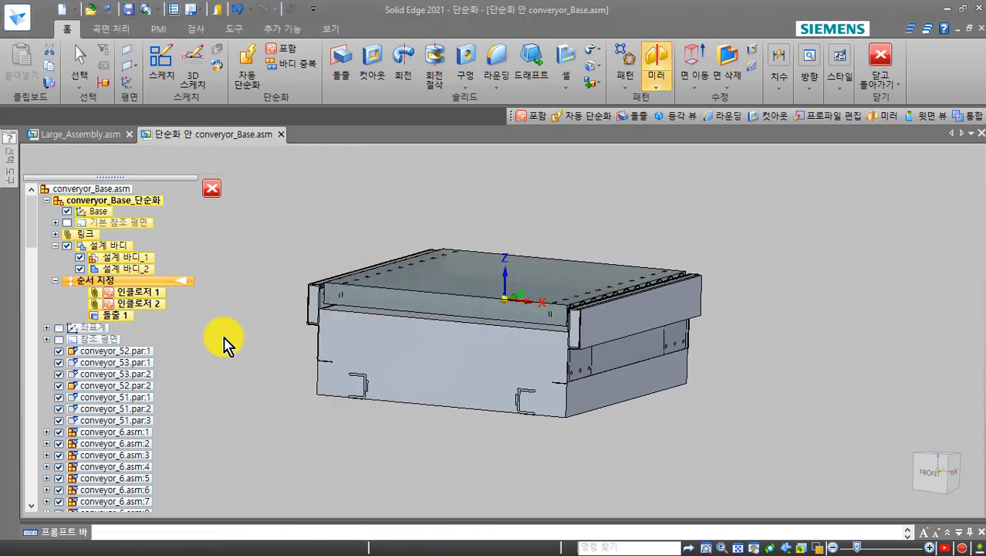
right_click(243, 298)
left_click(239, 310)
mouse_move(258, 301)
middle_mouse_down()
mouse_move(330, 286)
mouse_move(367, 314)
mouse_move(260, 314)
mouse_move(261, 338)
mouse_move(258, 315)
mouse_move(266, 319)
middle_mouse_up()
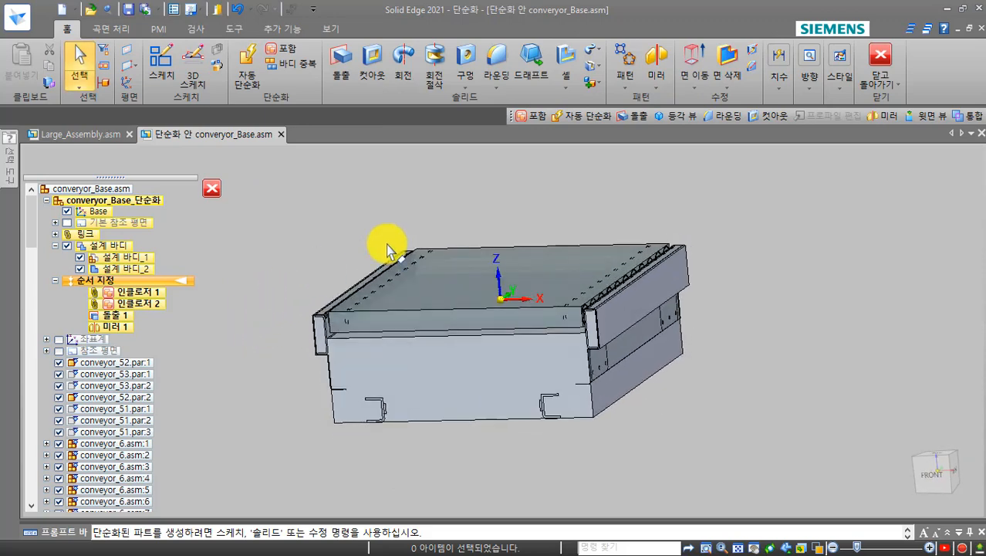
- Close the simplification environment to return to converyor_Base.asm, and close the To-Do List and Piping panes
left_click(892, 52)
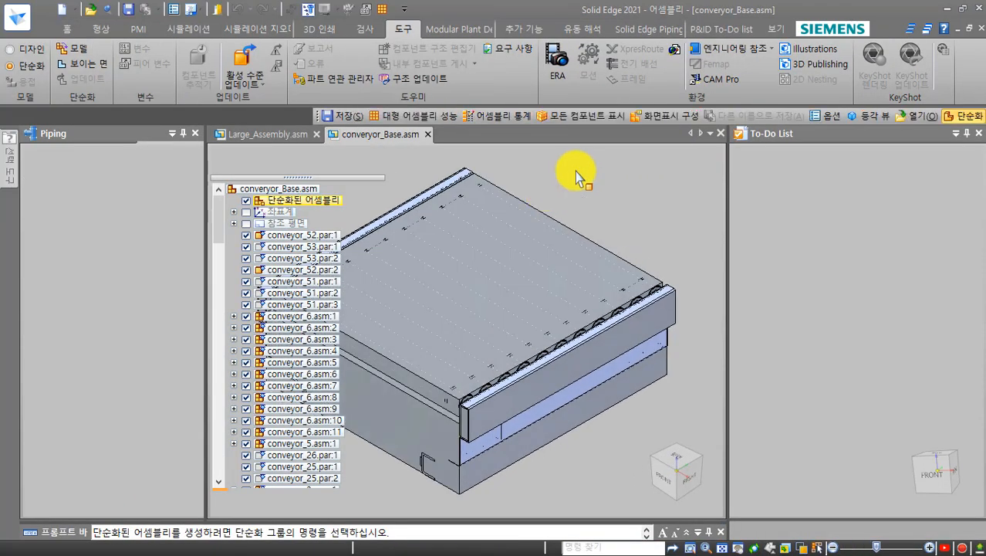
left_click(576, 170)
left_click(979, 133)
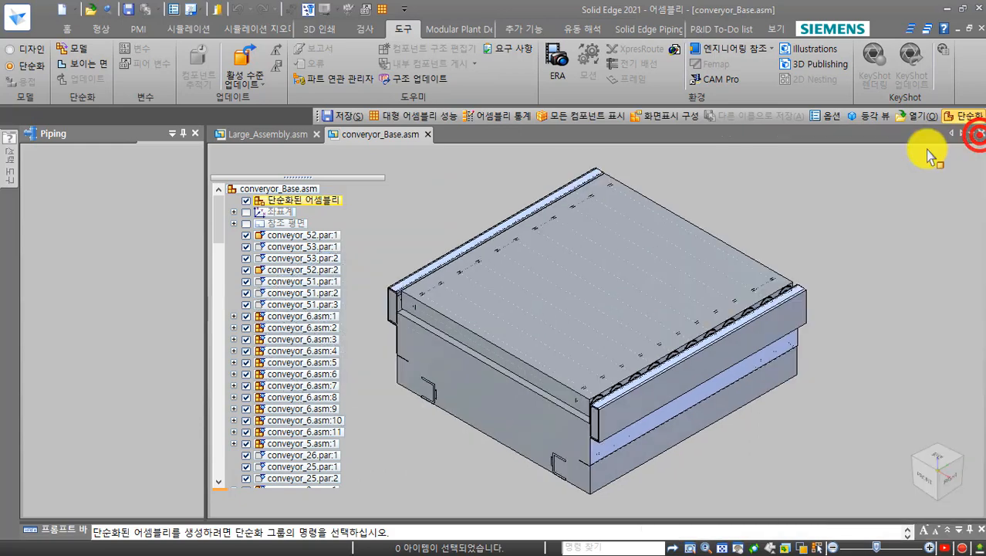
left_click(193, 134)
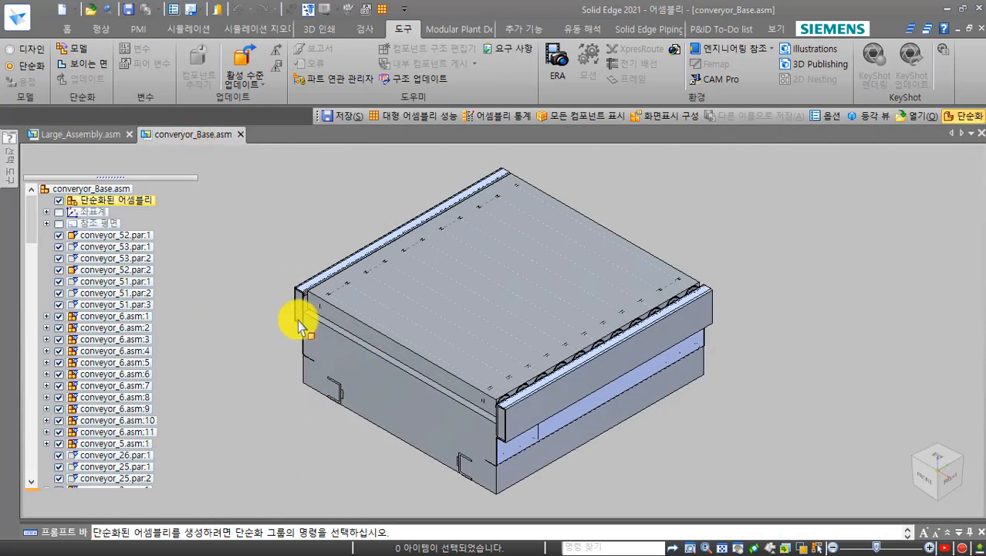
left_click(248, 263)
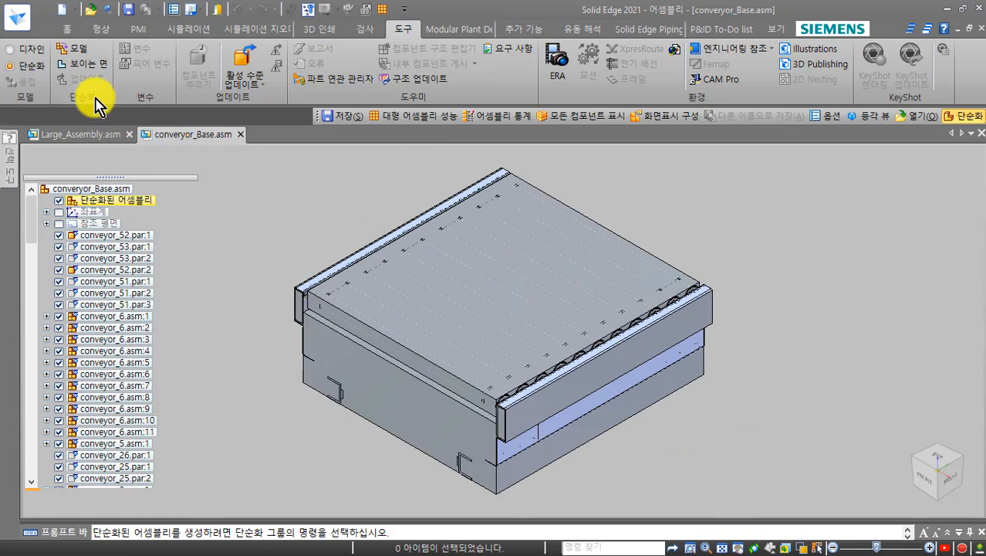
- Return converyor_Base.asm to its design model, then save and close the file
left_click(21, 53)
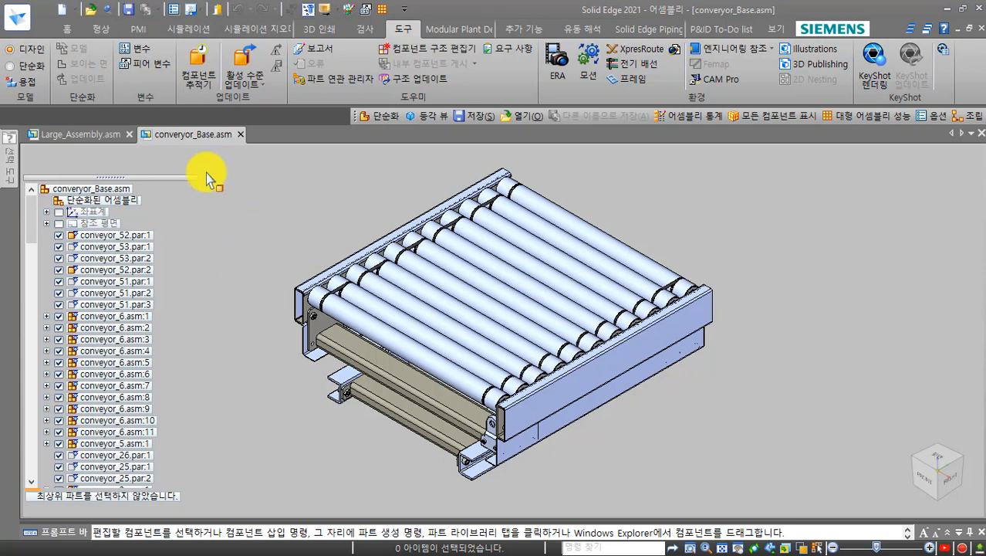
left_click(128, 9)
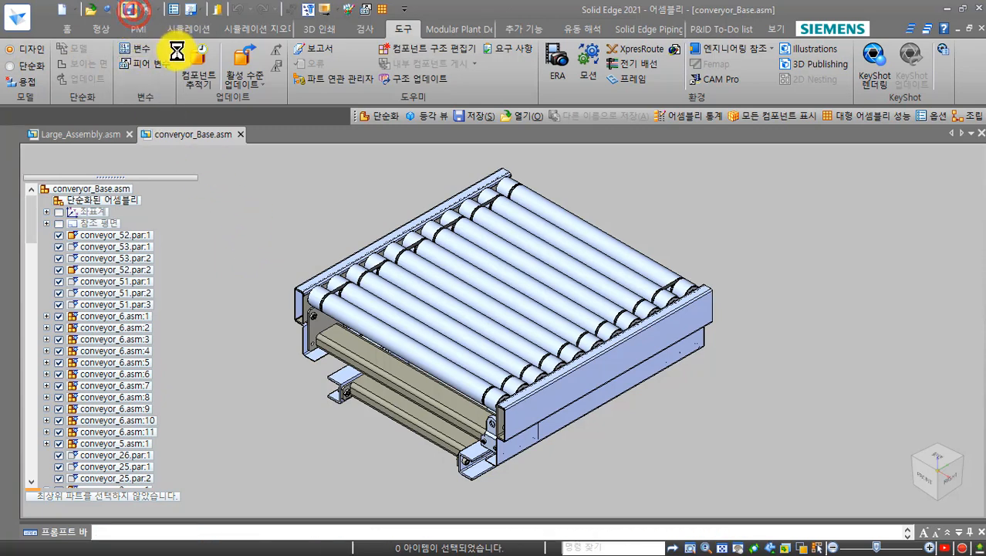
left_click(241, 135)
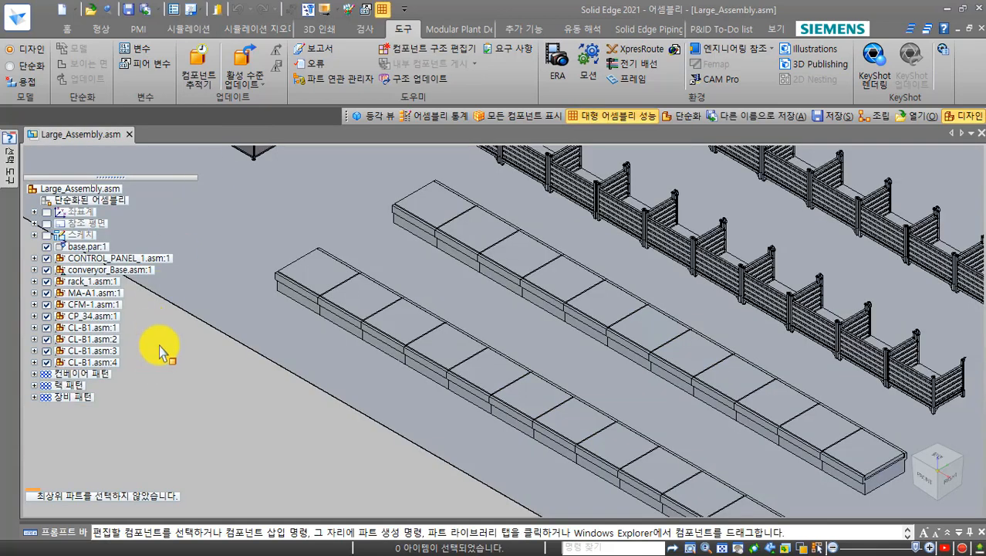
- Set converyor_Base.asm:1 in Large_Assembly.asm to use the design assembly
middle_click_drag(210, 340, 189, 296, "shift")
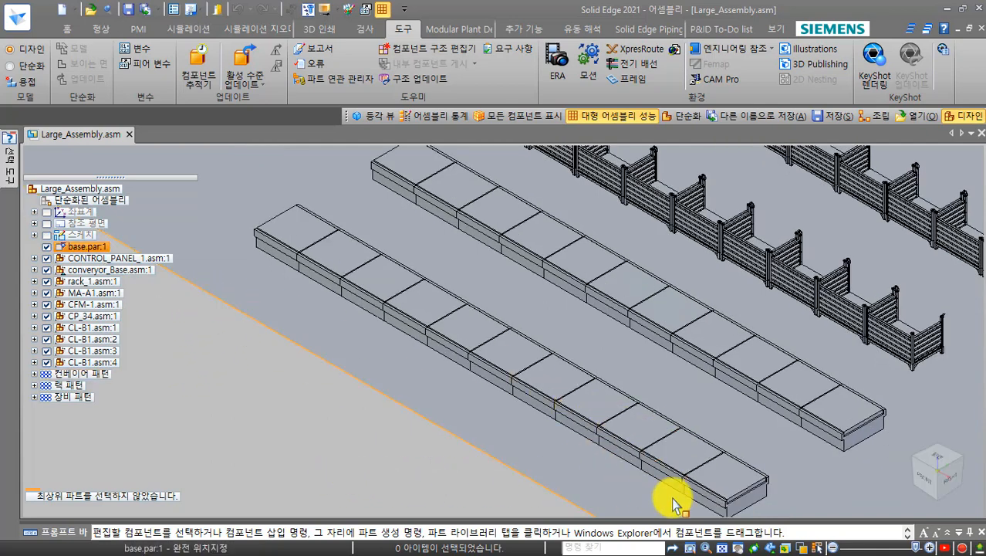
left_click(133, 269)
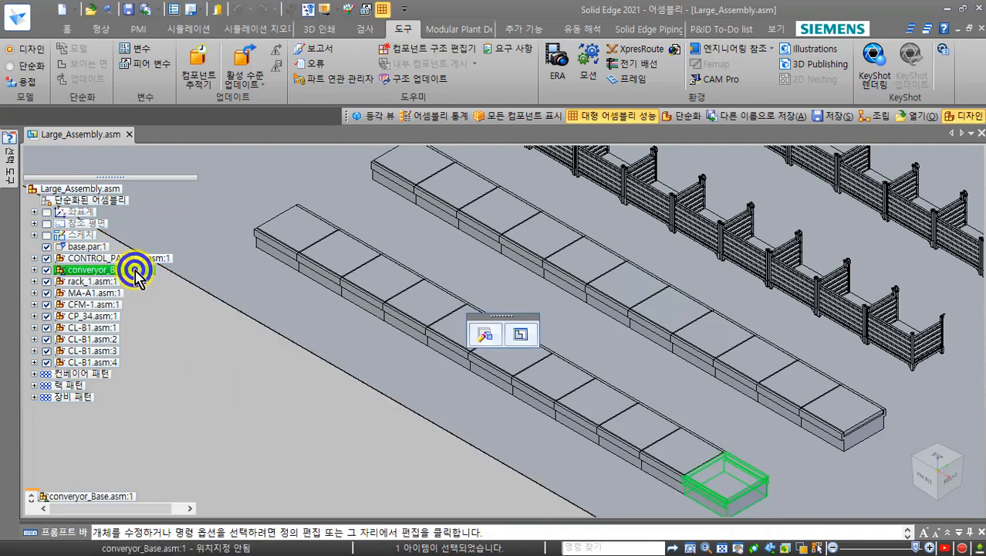
right_click(134, 271)
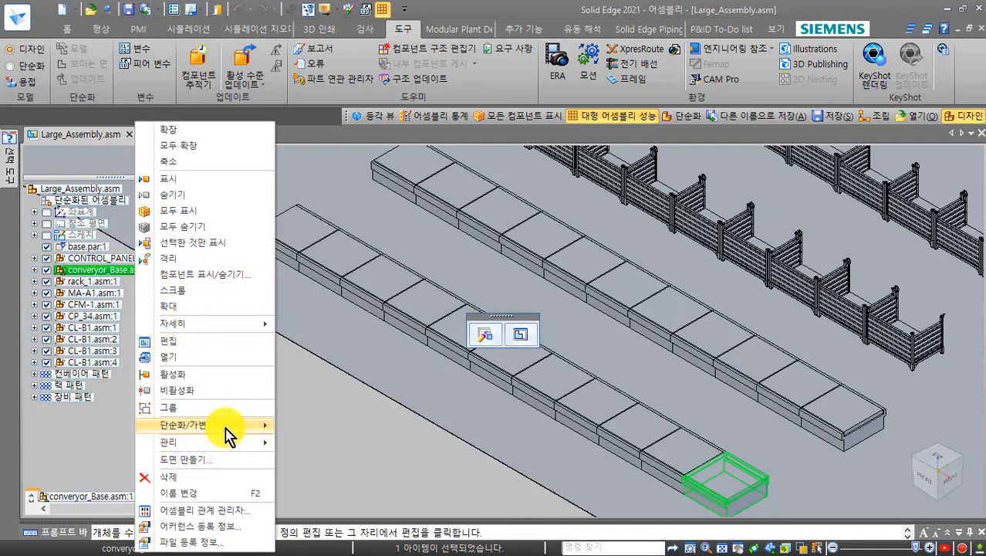
mouse_move(230, 436)
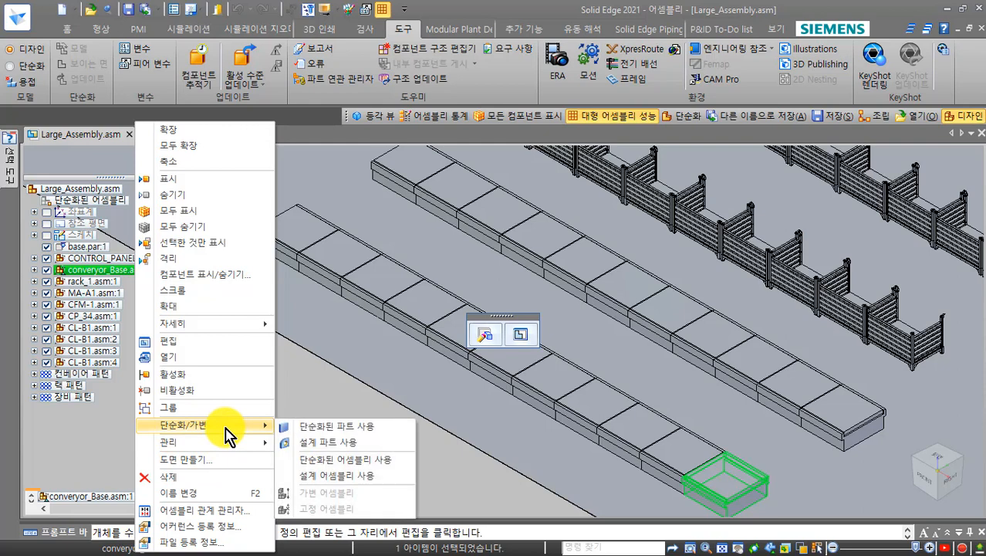
left_click(345, 477)
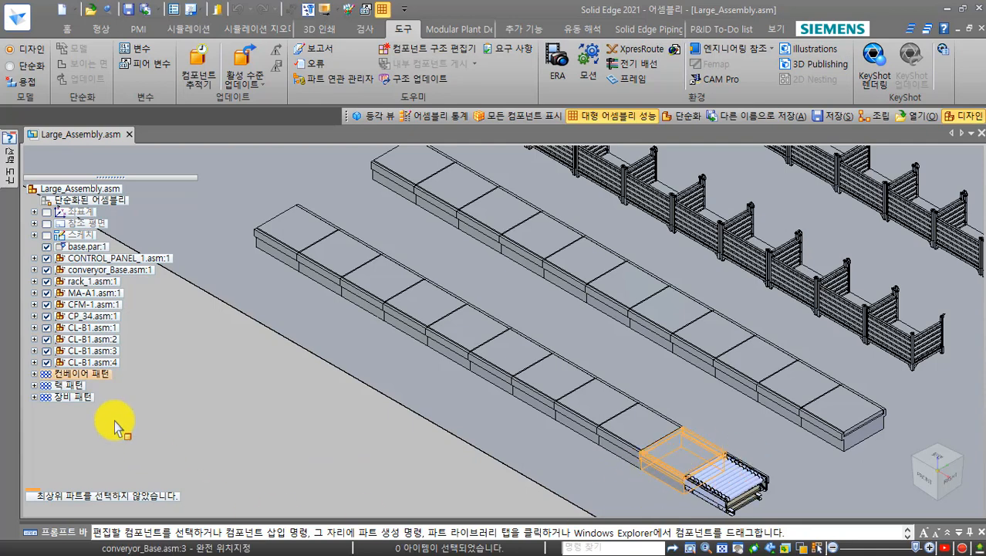
- Set the conveyor pattern (컨베이어 패턴) to use the design assembly for all its occurrences
left_click(82, 375)
right_click(81, 377)
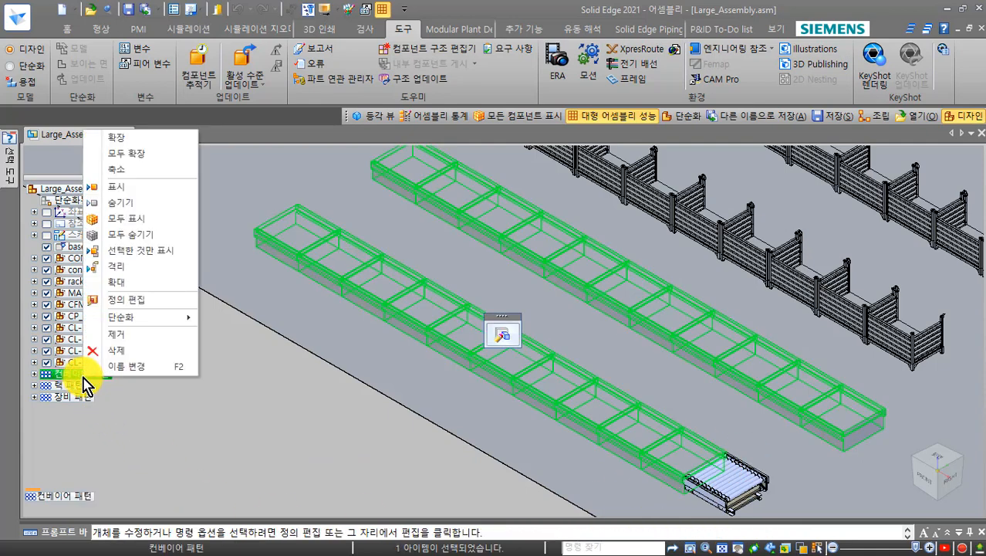
left_click(118, 318)
left_click(272, 371)
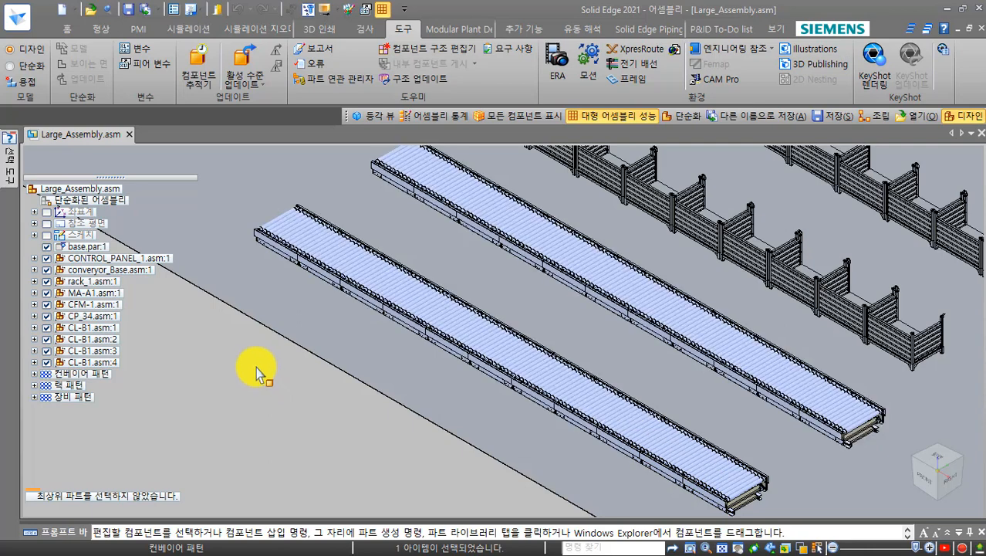
- Set both the conveyor pattern (컨베이어 패턴) and converyor_Base.asm:1 to use the simplified assembly
left_click(93, 373)
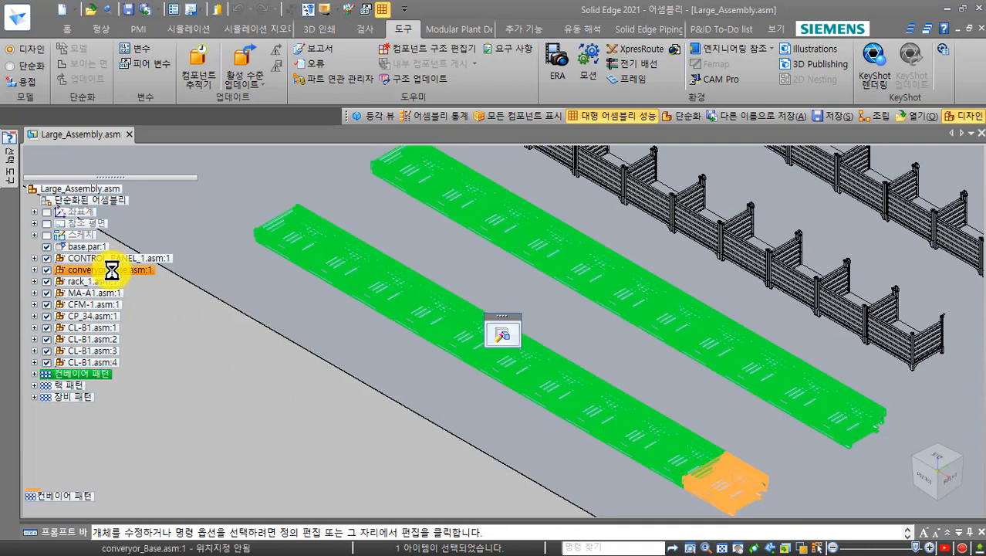
left_click(112, 270, "ctrl")
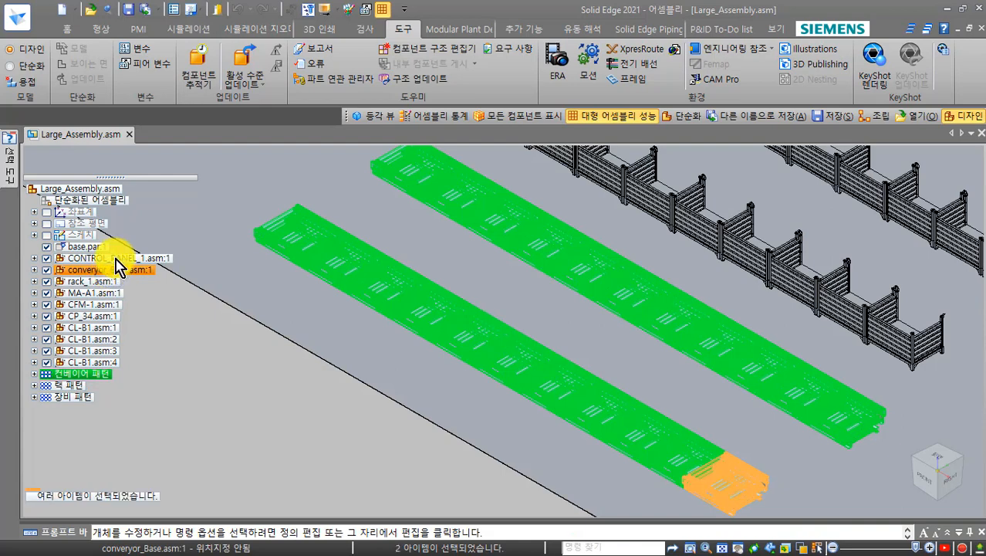
right_click(113, 270)
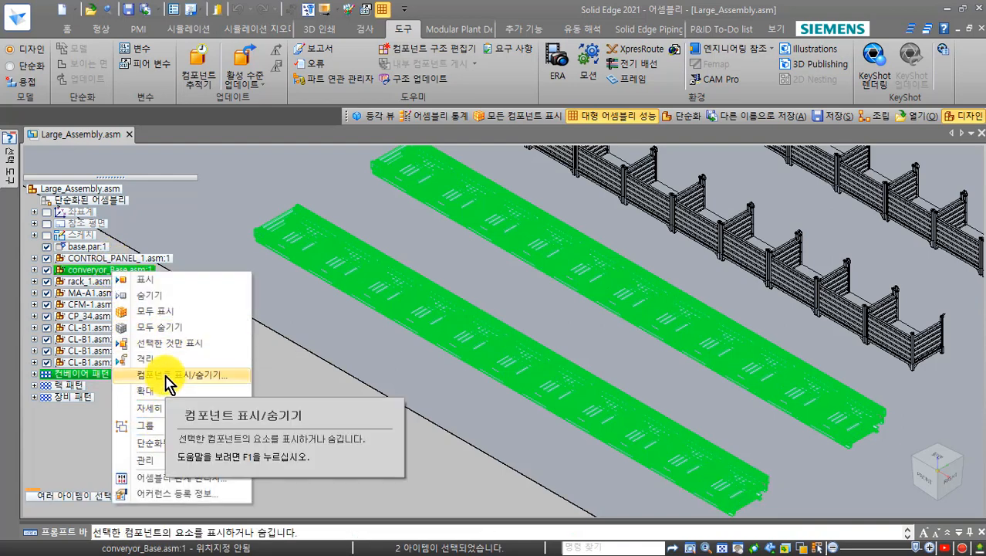
mouse_move(165, 445)
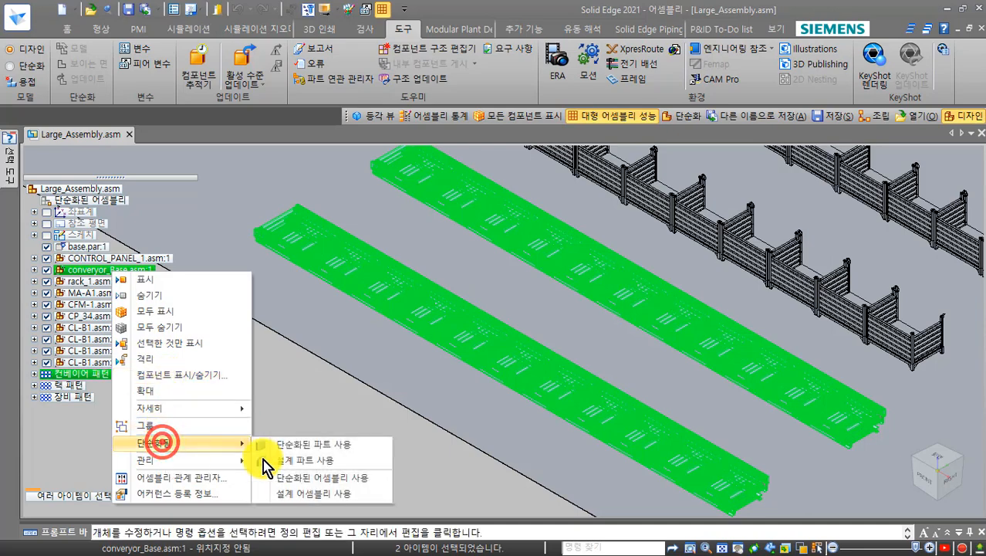
left_click(309, 482)
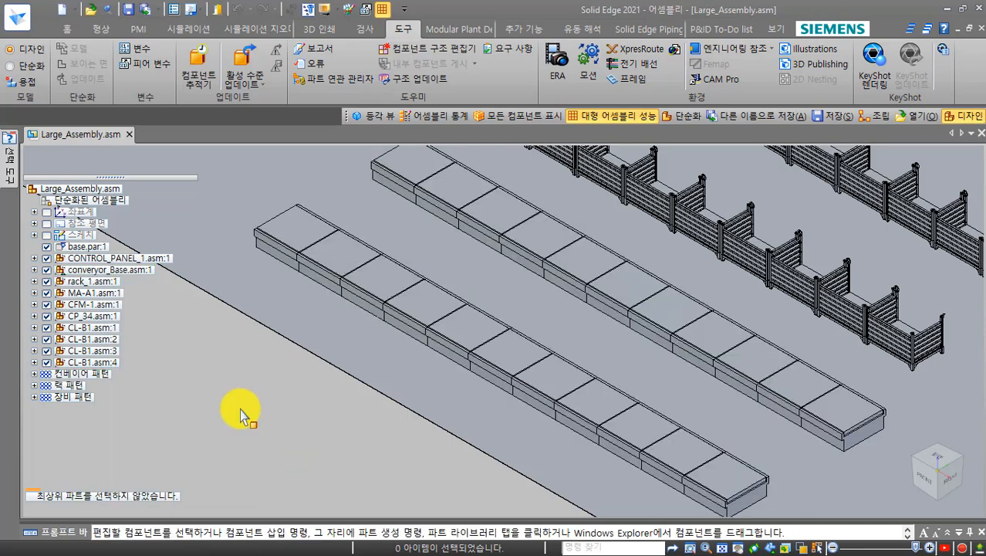
- Open rack_2_2_1.par from the end rack of the front rack row in its own window
scroll(230, 400, "down", 2)
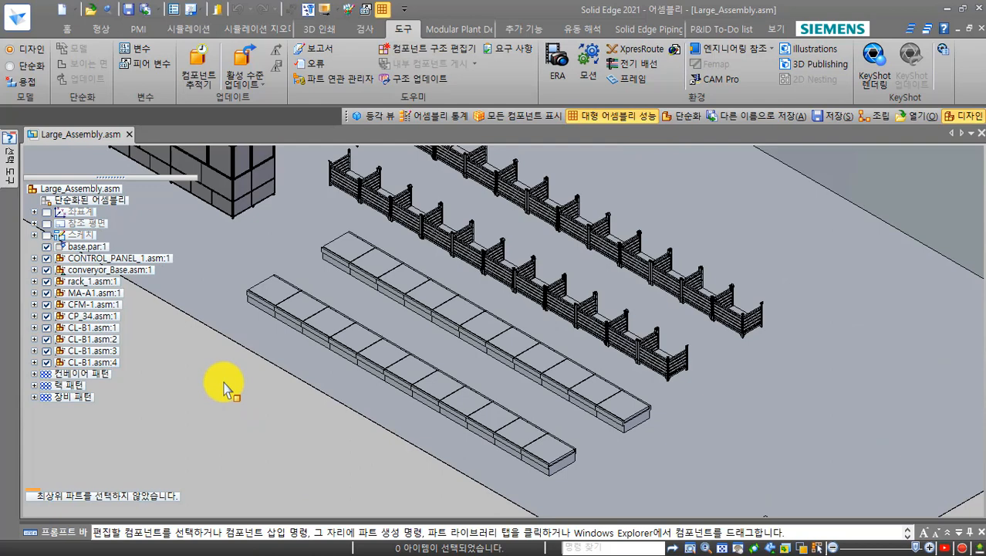
scroll(212, 403, "down", 2)
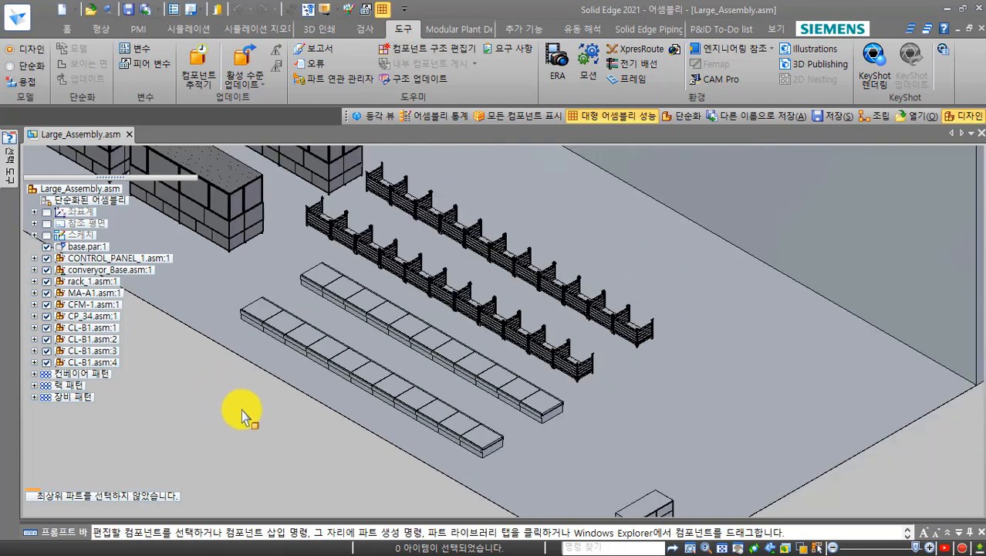
middle_click_drag(200, 391, 242, 405, "shift")
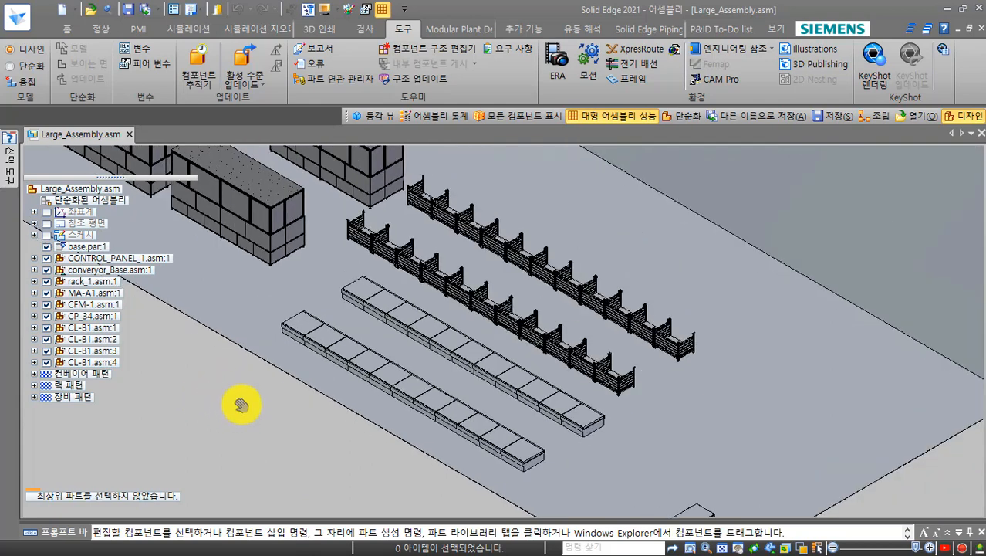
right_click(608, 383)
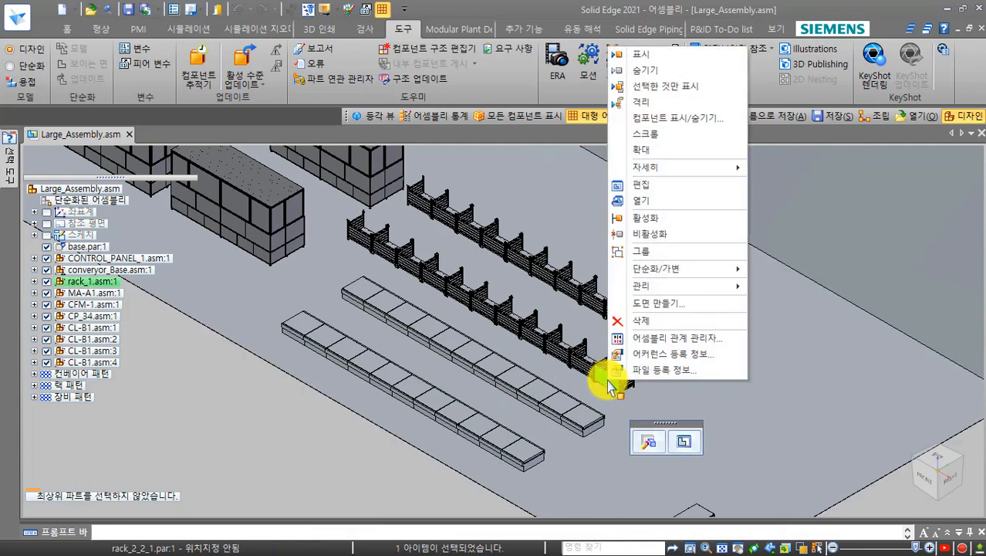
left_click(640, 203)
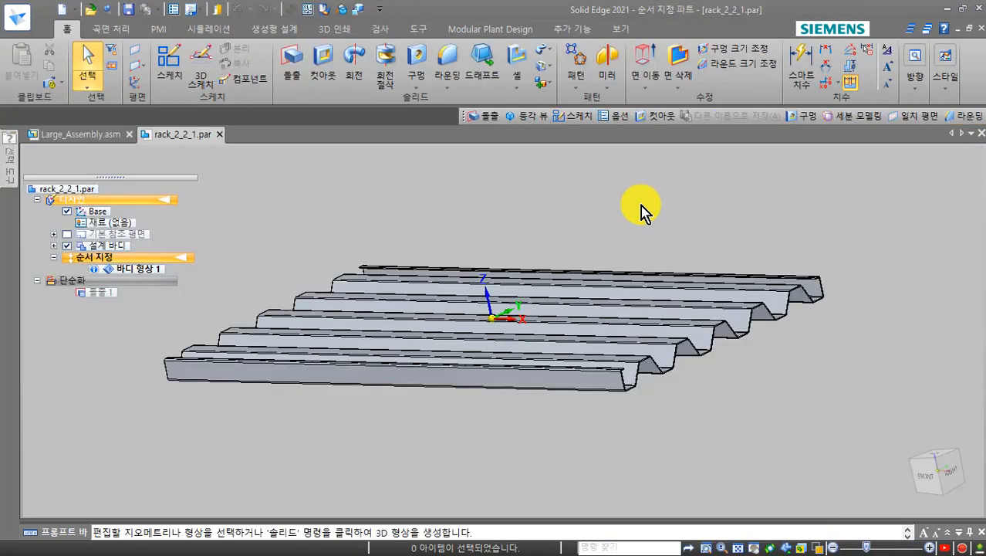
- Switch rack_2_2_1.par to its simplified model and examine the protrusion that replaces the corrugated shape
middle_click_drag(642, 211, 524, 216)
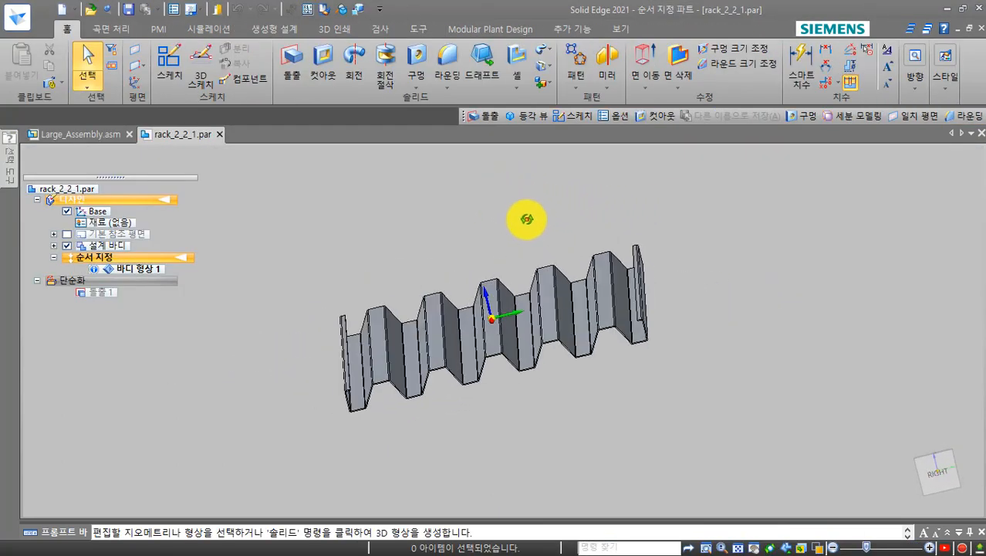
left_click(419, 32)
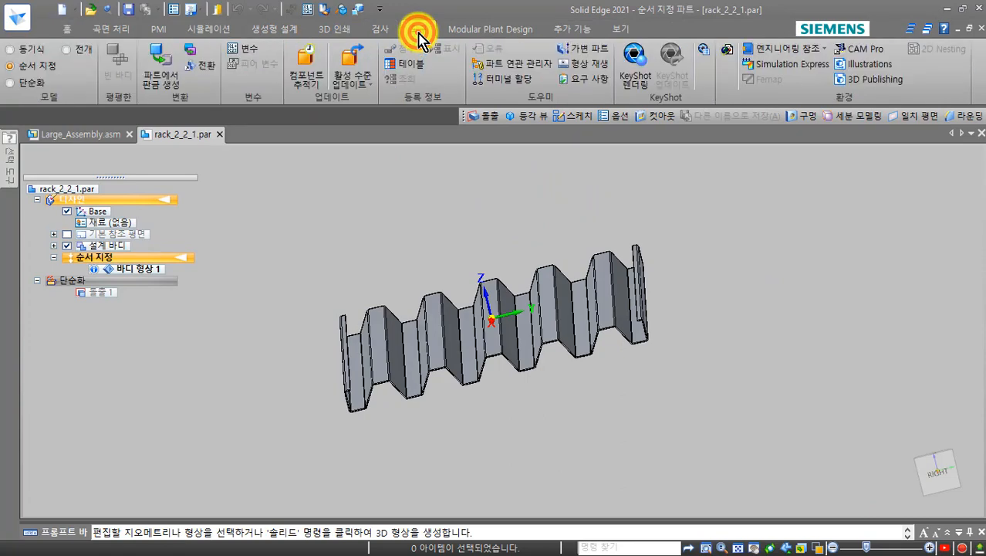
left_click(31, 83)
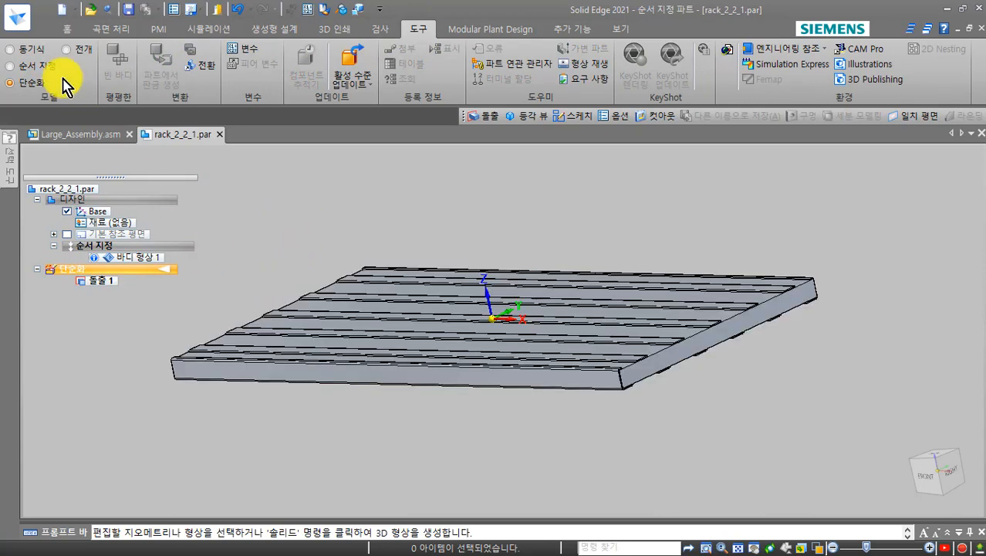
left_click(310, 377)
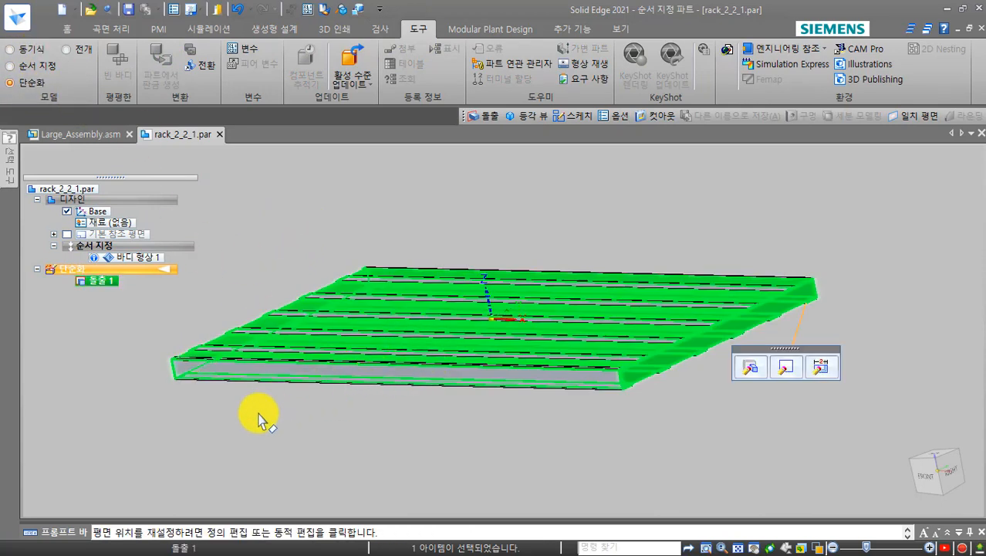
left_click(299, 190)
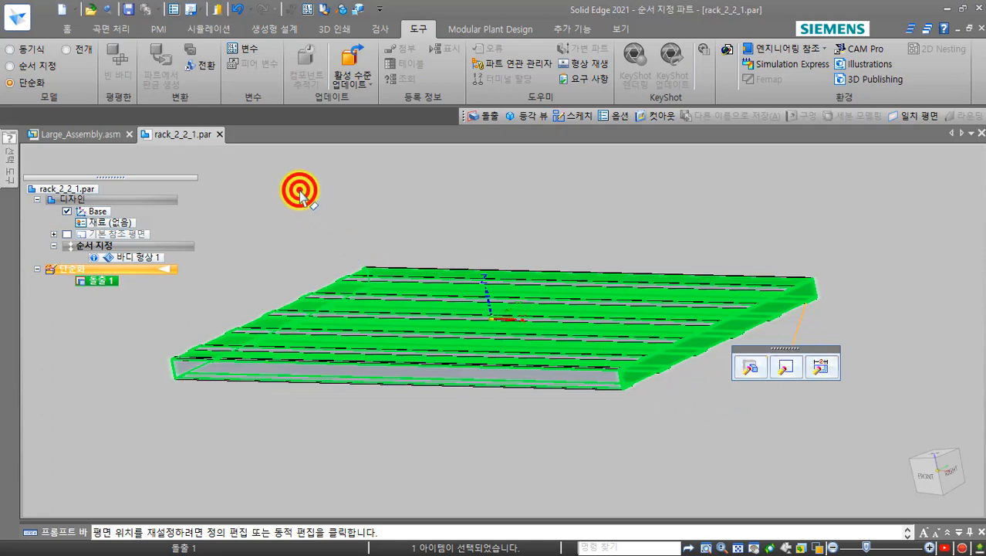
- Delete the existing protrusion (돌출 1) from the simplified model of rack_2_2_1.par
left_click(68, 28)
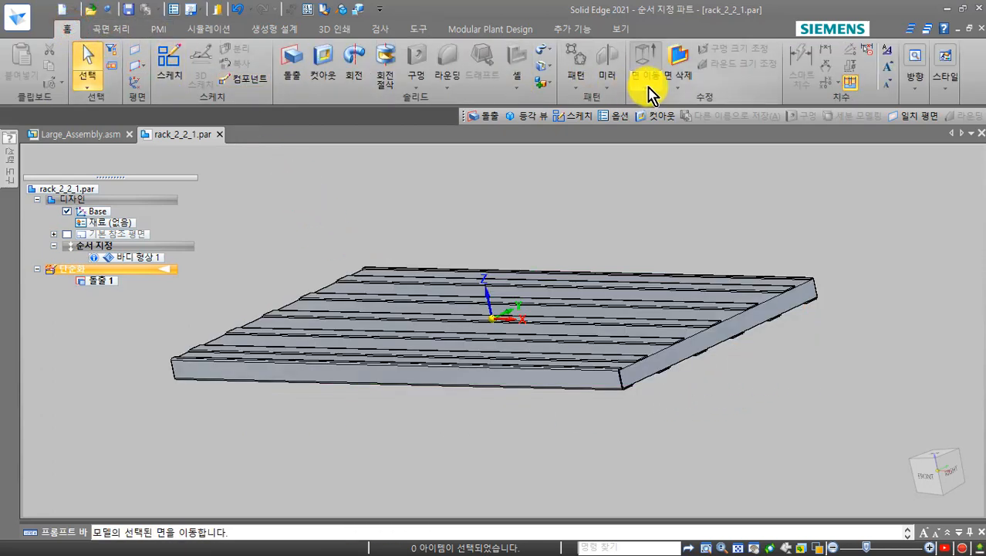
left_click(377, 371)
key("Delete")
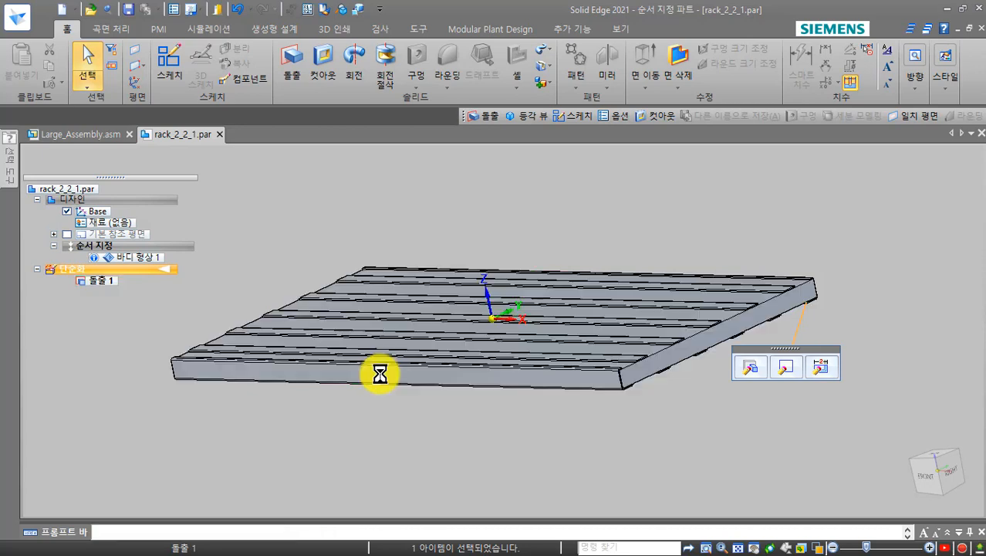
- Start a new protrusion and sketch a rectangle about 550 mm by 43 mm on the right plane, enclosing the corrugated profile
left_click(291, 76)
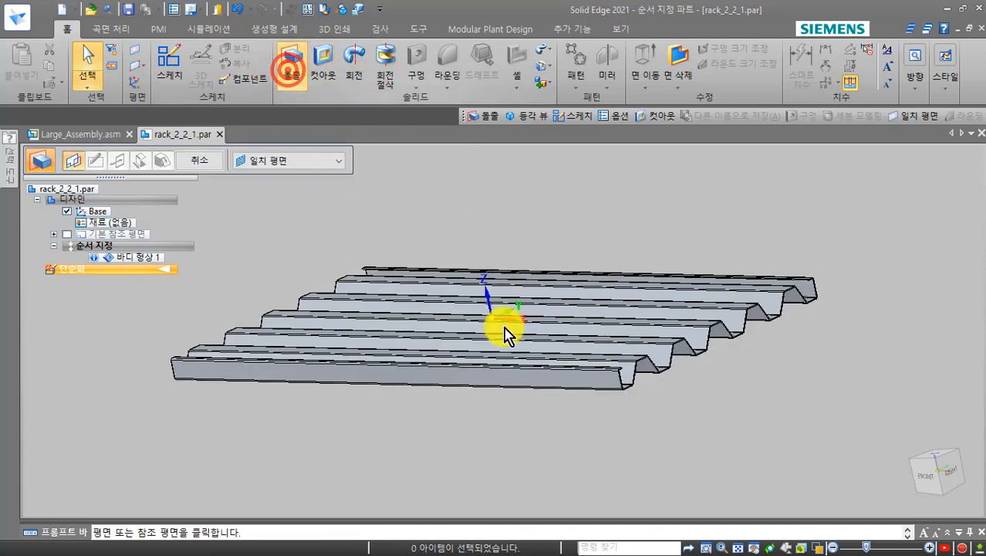
left_click(516, 279)
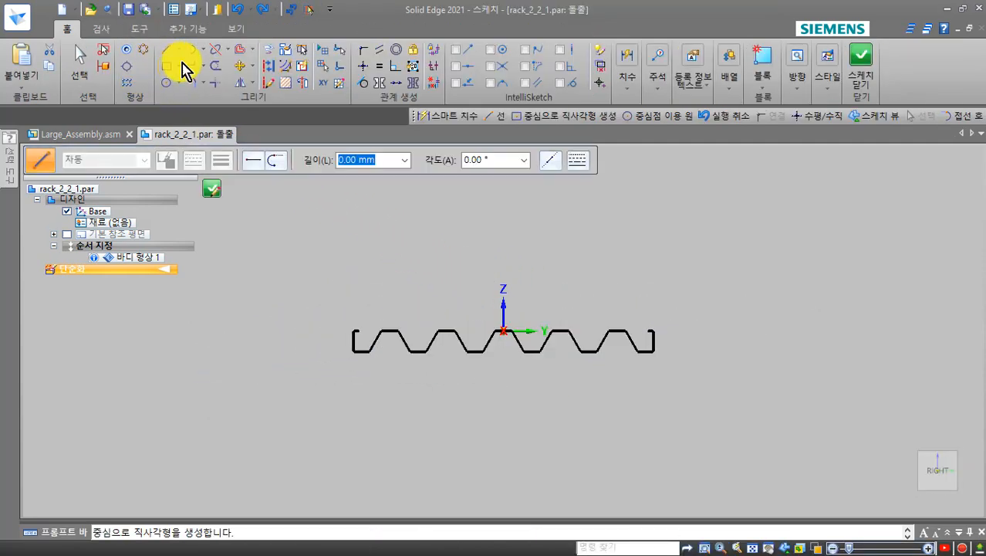
left_click(183, 66)
left_click(174, 99)
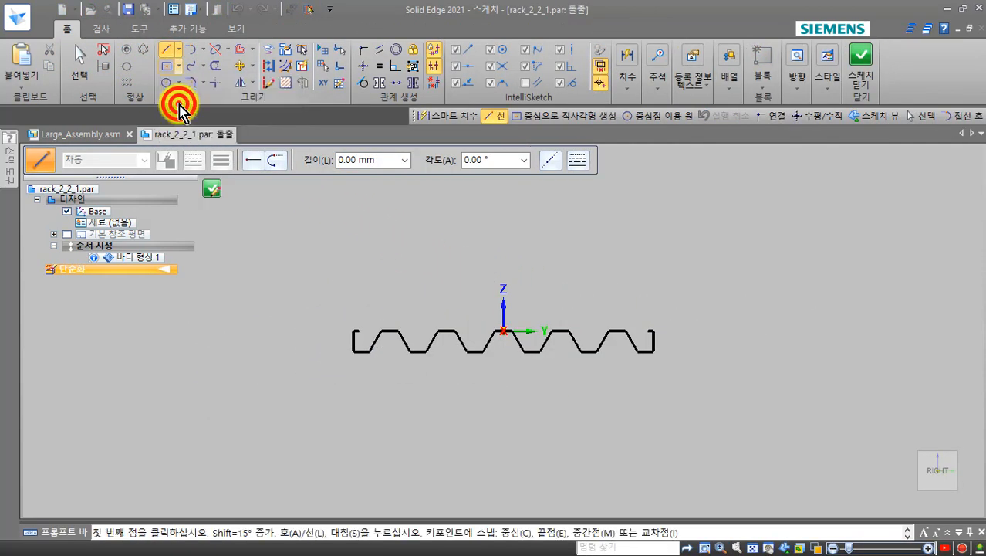
left_click(352, 356)
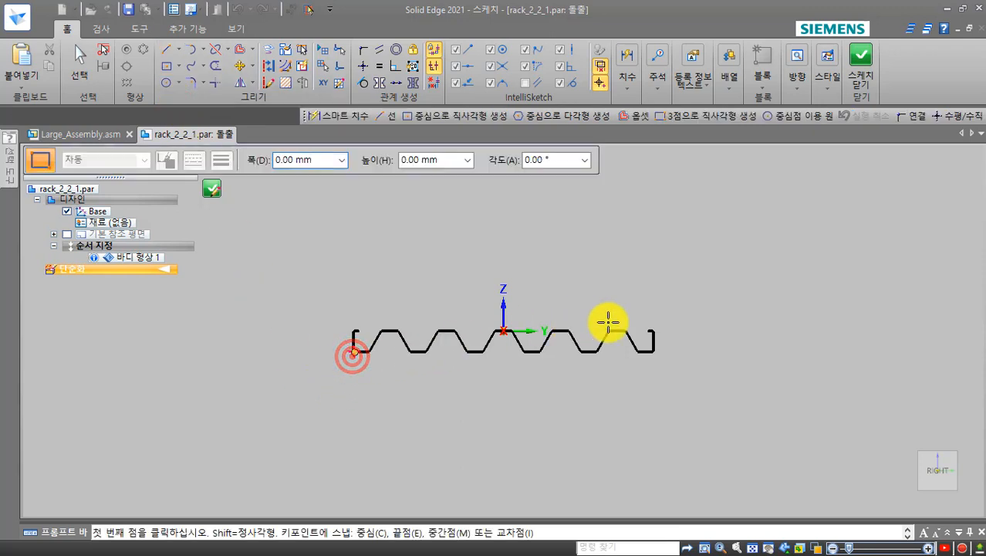
scroll(660, 326, "up", 3)
left_click(648, 318)
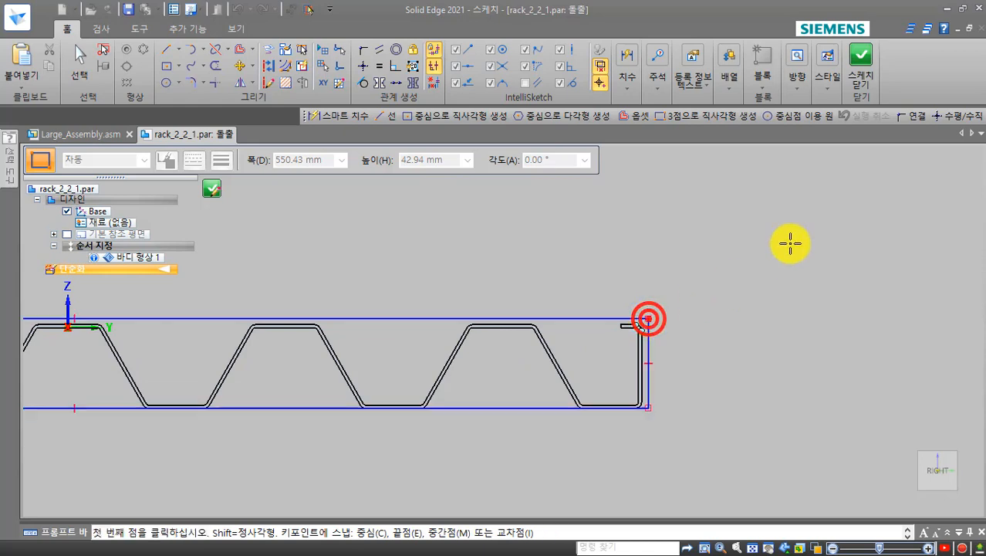
left_click(863, 61)
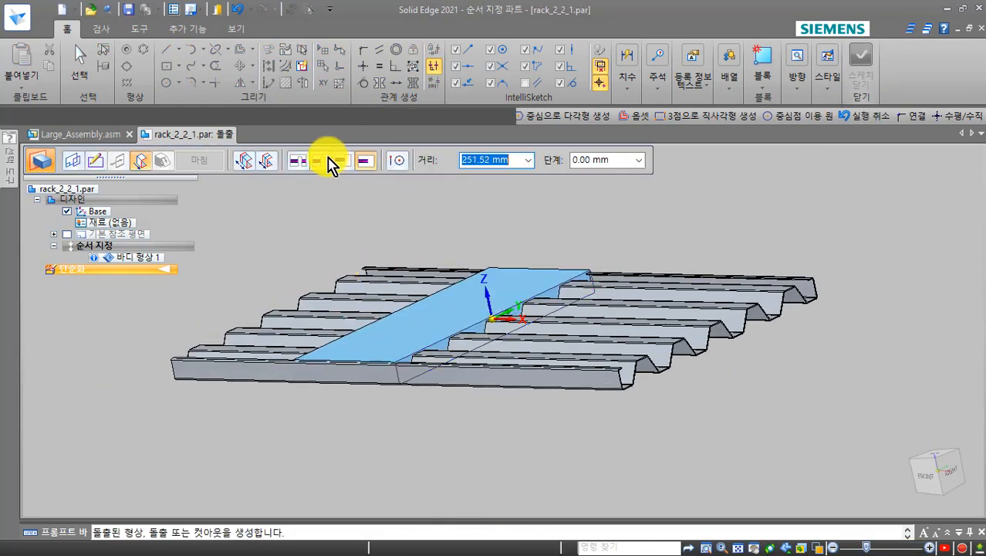
- Extrude the rectangle symmetrically up to the front bottom corner of the corrugated sheet and finish the protrusion
left_click(267, 160)
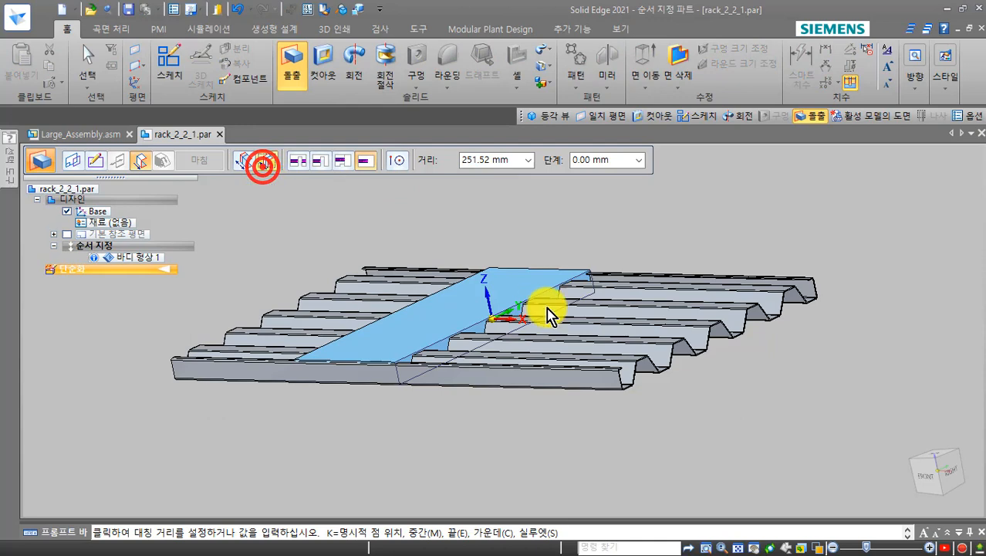
left_click(622, 388)
middle_click_drag(531, 460, 403, 286)
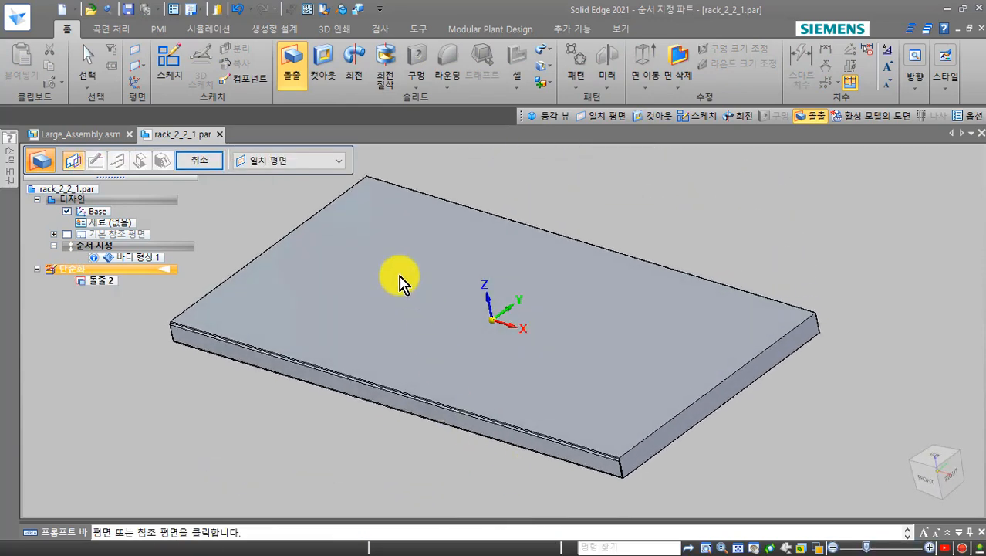
left_click(202, 160)
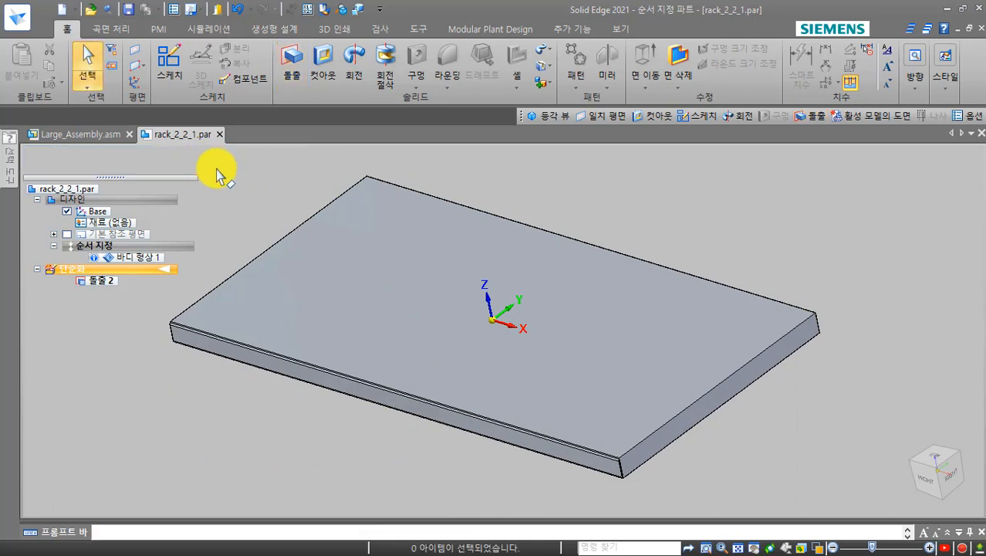
- Close rack_2_2_1.par to return to Large_Assembly.asm, and close the Piping and To-Do List panes
left_click(220, 134)
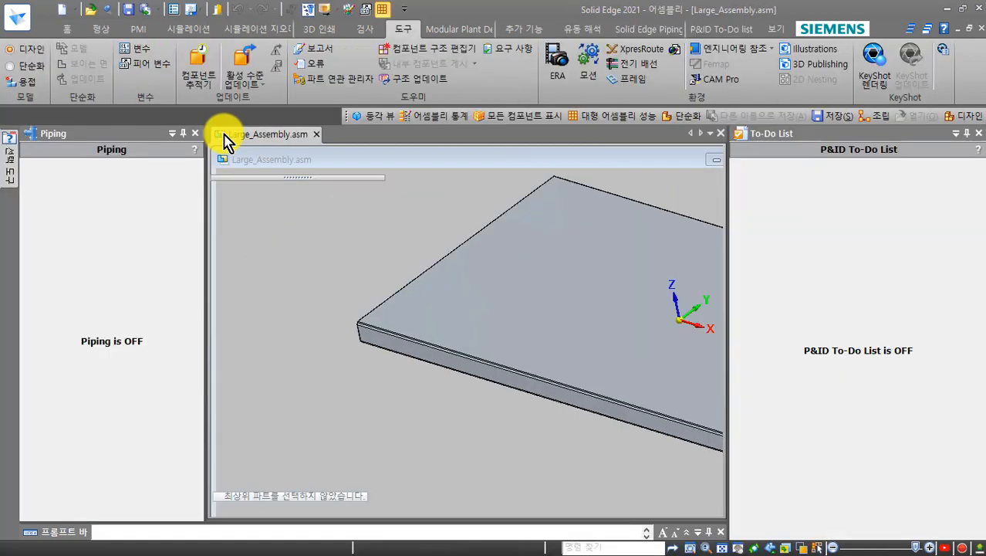
left_click(195, 133)
left_click(978, 133)
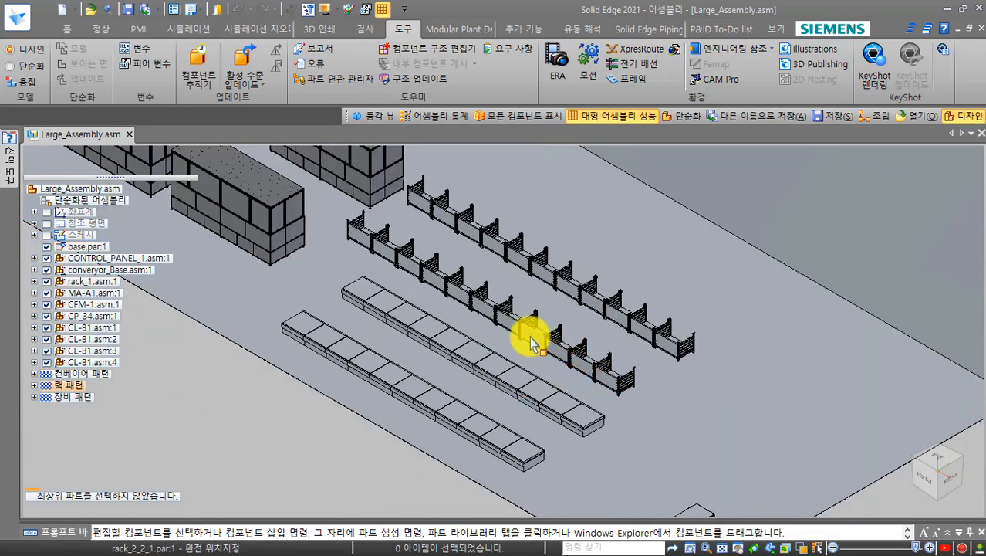
left_click(610, 382)
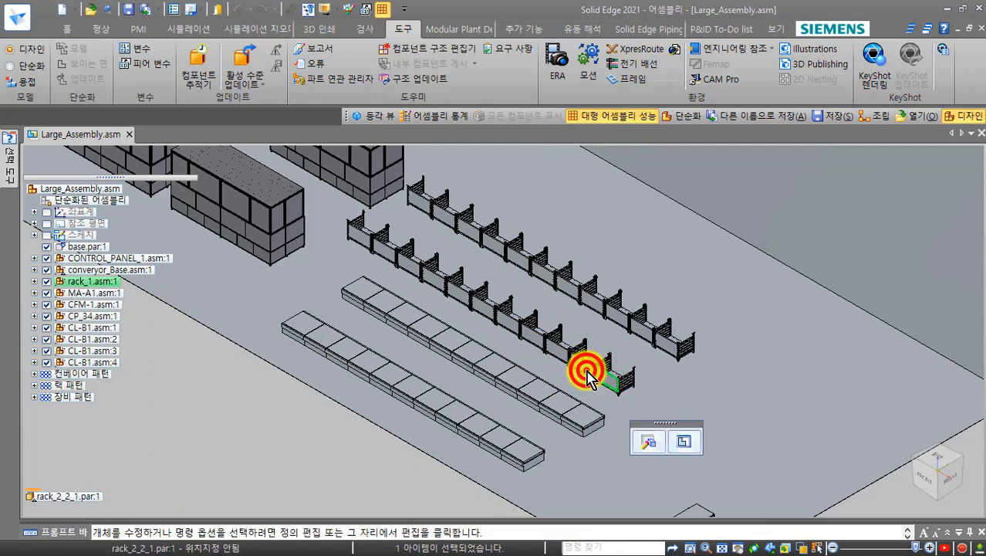
left_click(557, 357, "ctrl")
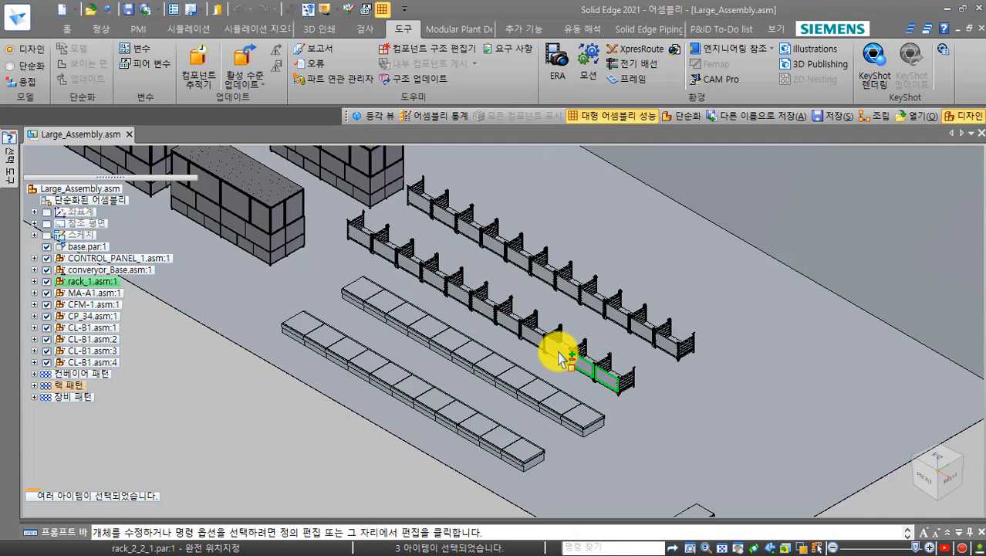
left_click(285, 409, "ctrl")
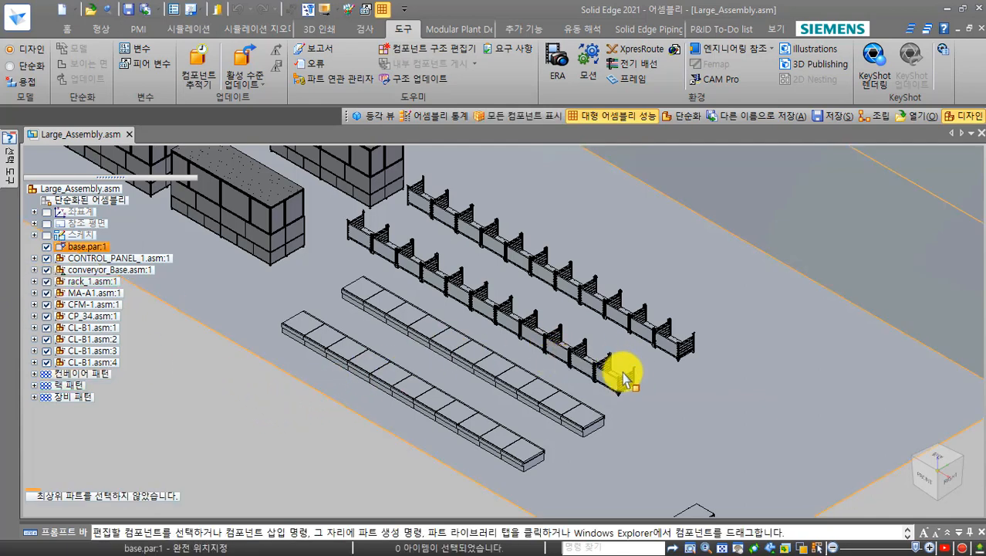
- Select the shelf part of the end rack and expand rack_1.asm:1 and rack_2_2.asm:1 to locate it
left_click(610, 378)
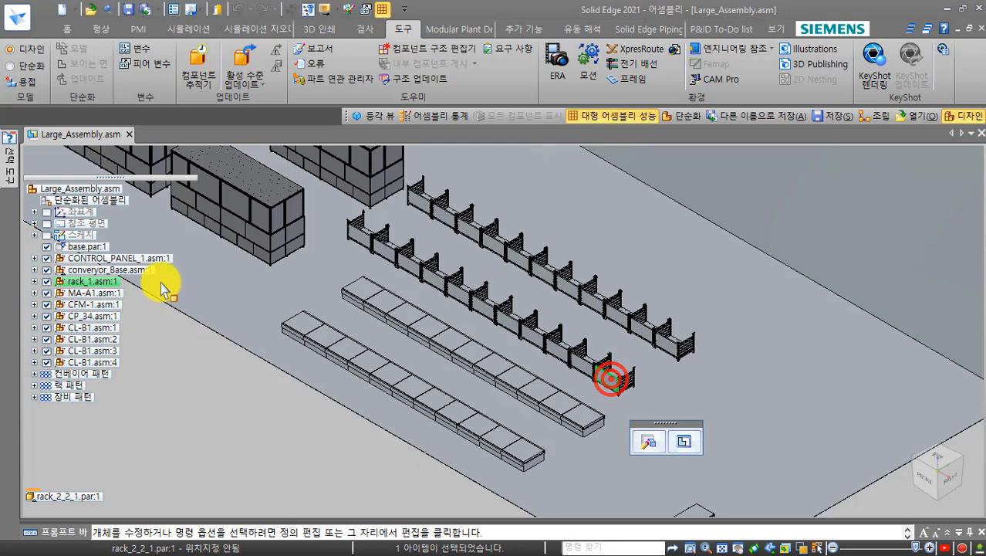
left_click(34, 281)
left_click(60, 293)
- Copy the name rack_2_2_1 from the file properties (파일 등록 정보) of rack_2_2_1.par:1
right_click(135, 331)
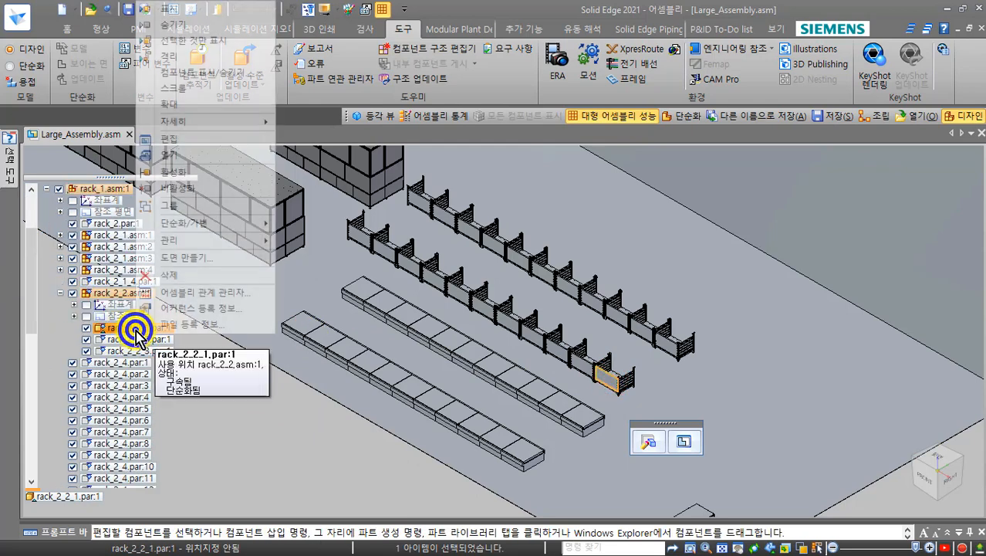
left_click(134, 332)
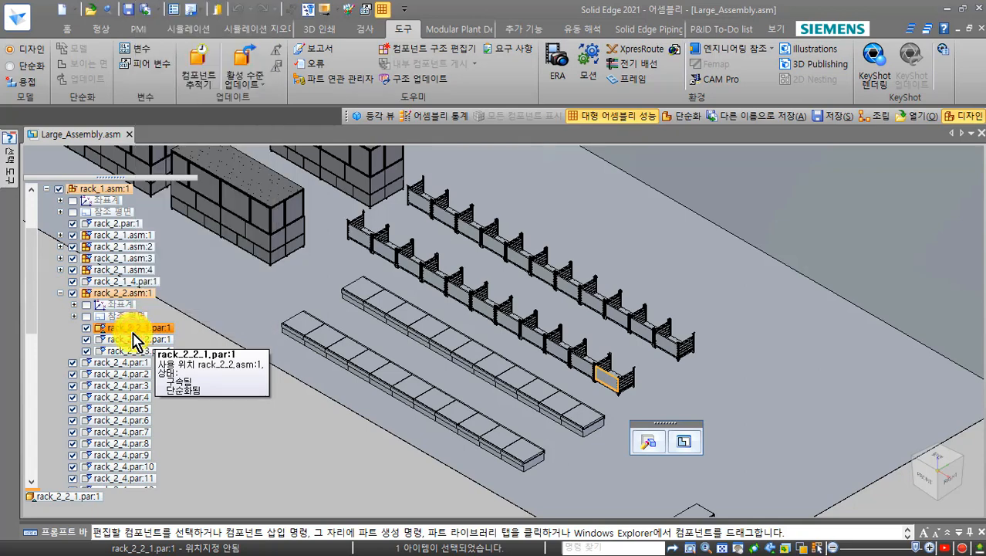
right_click(133, 332)
left_click(176, 324)
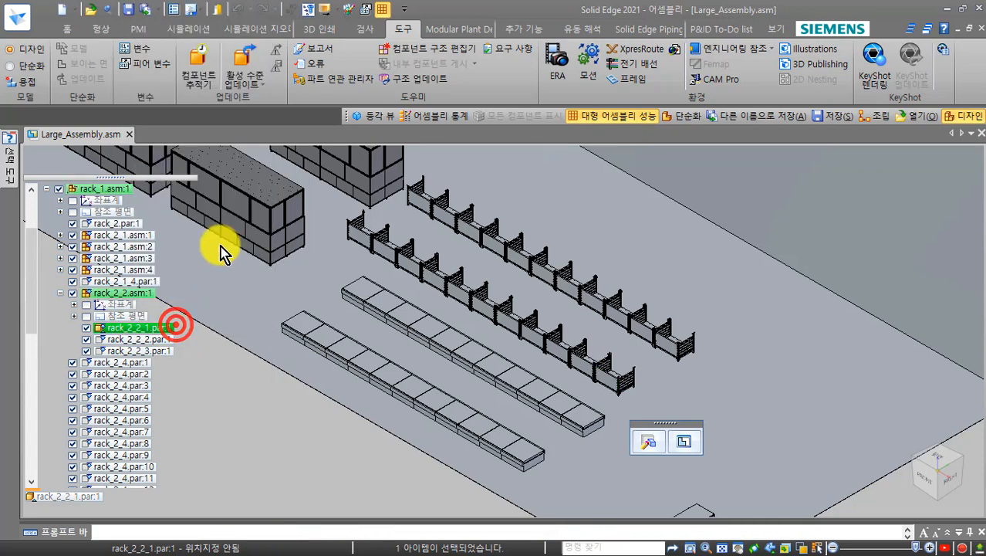
left_click_drag(130, 74, 85, 74)
key("ctrl+c")
left_click(215, 409)
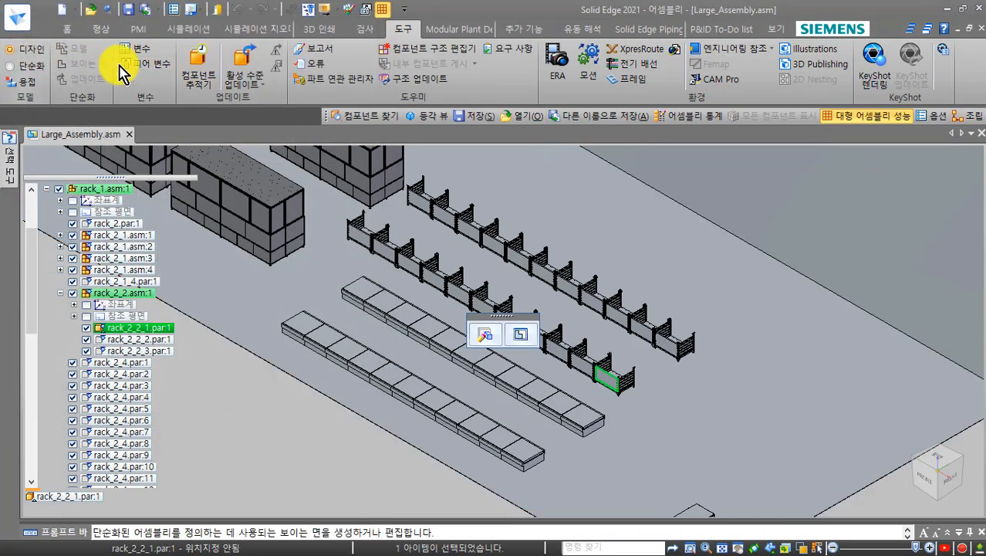
- Find and select all assembly components whose name (이름) contains (포함) rack_2_2_1
left_click(68, 29)
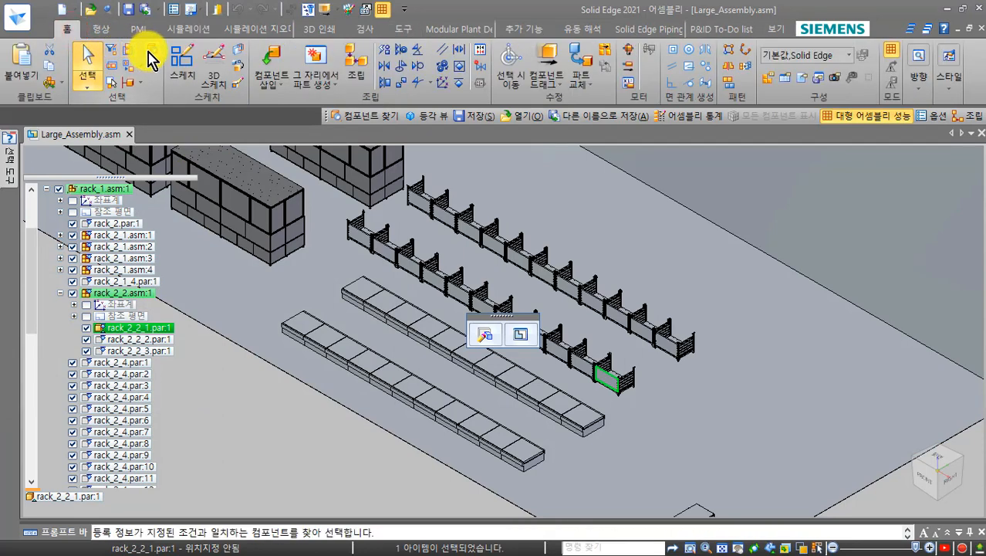
left_click(143, 55)
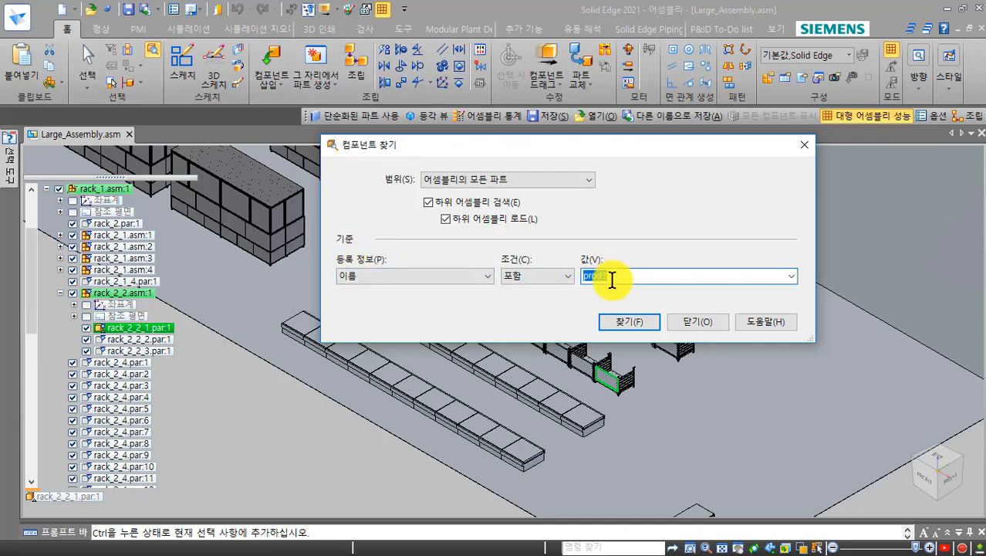
left_click(484, 275)
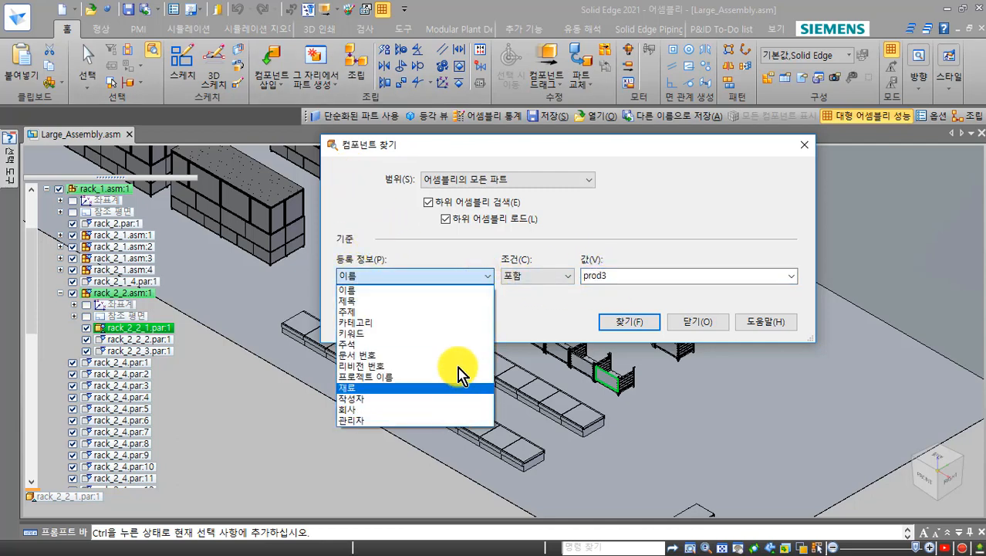
left_click(638, 277)
left_click(638, 277)
key("ctrl+v")
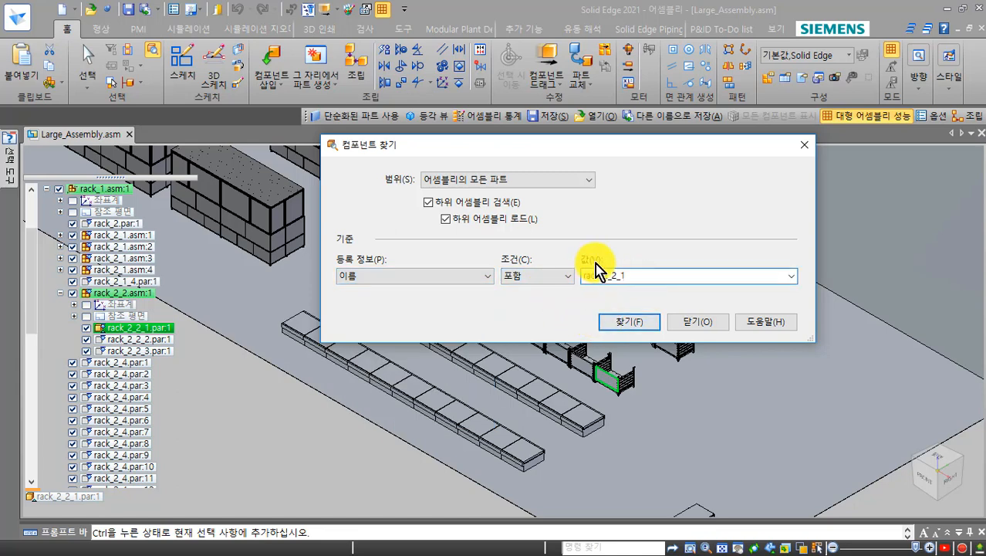
left_click(618, 325)
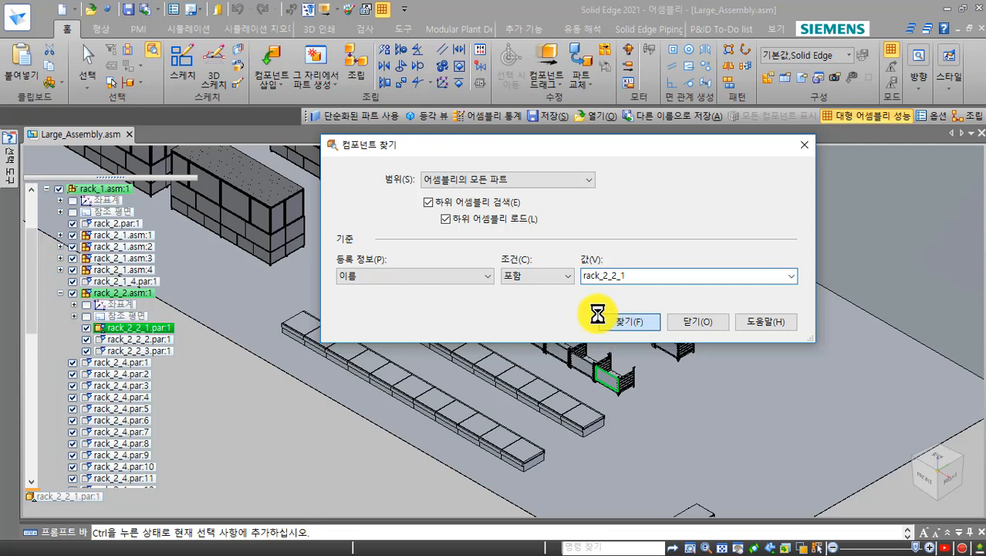
left_click(689, 323)
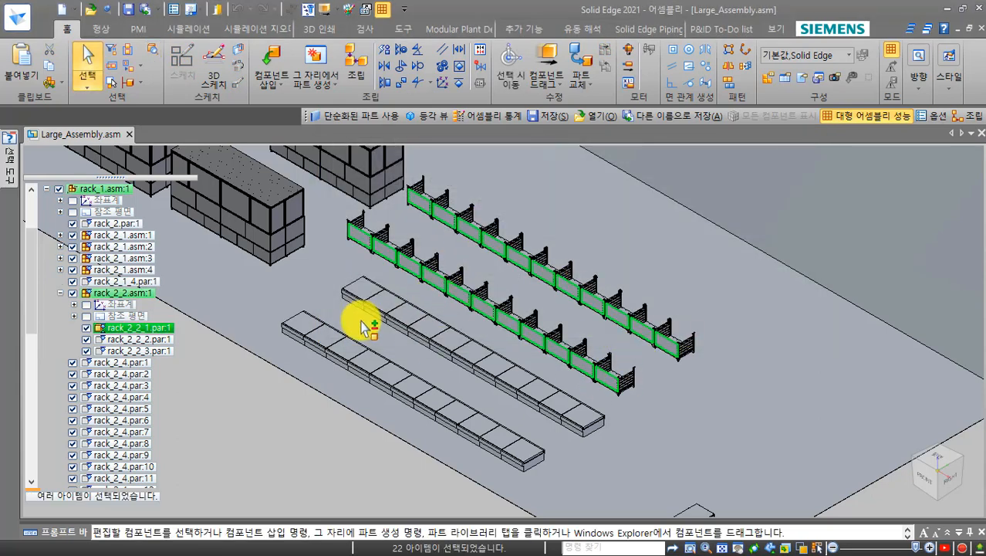
- Set all selected rack_2_2_1 occurrences to use the design part (설계 파트 사용)
right_click(441, 276)
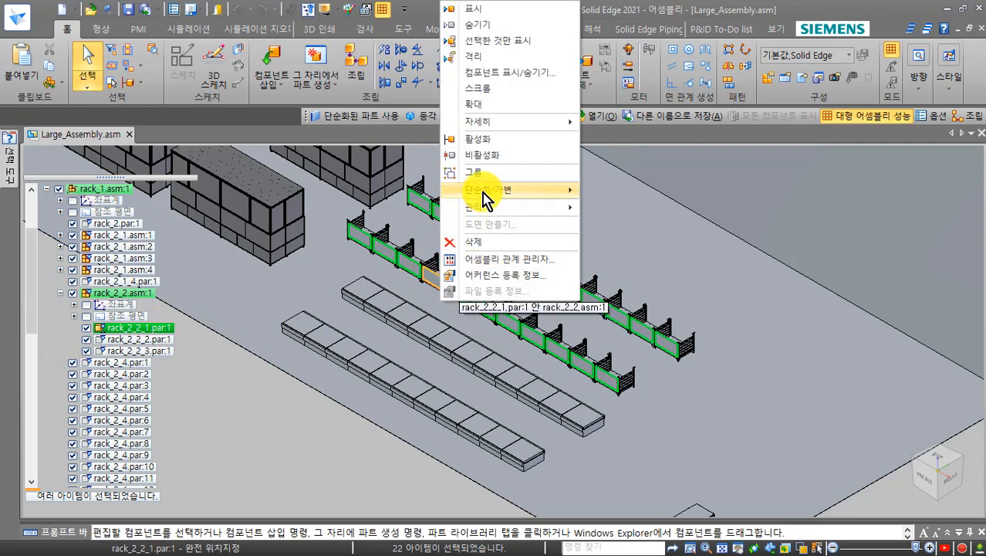
mouse_move(488, 191)
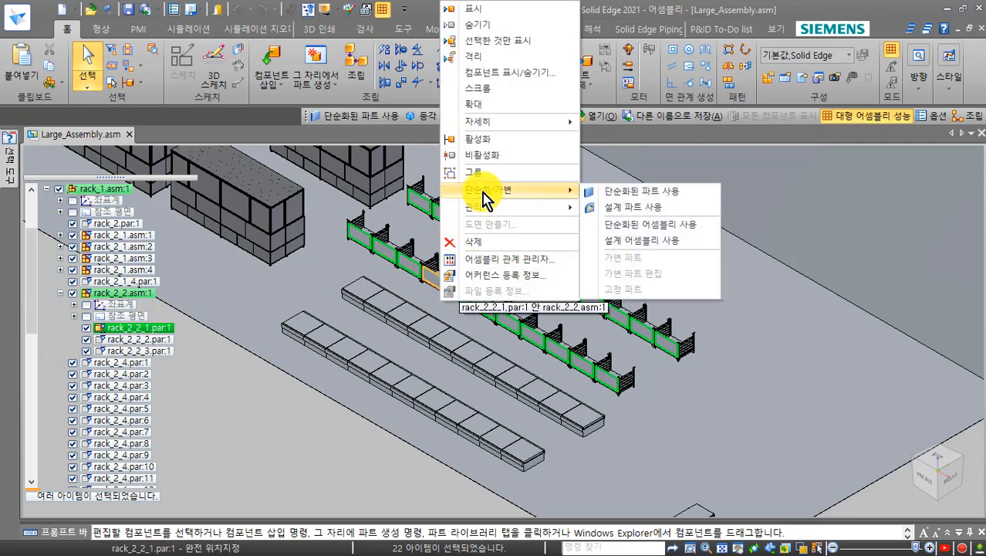
left_click(634, 208)
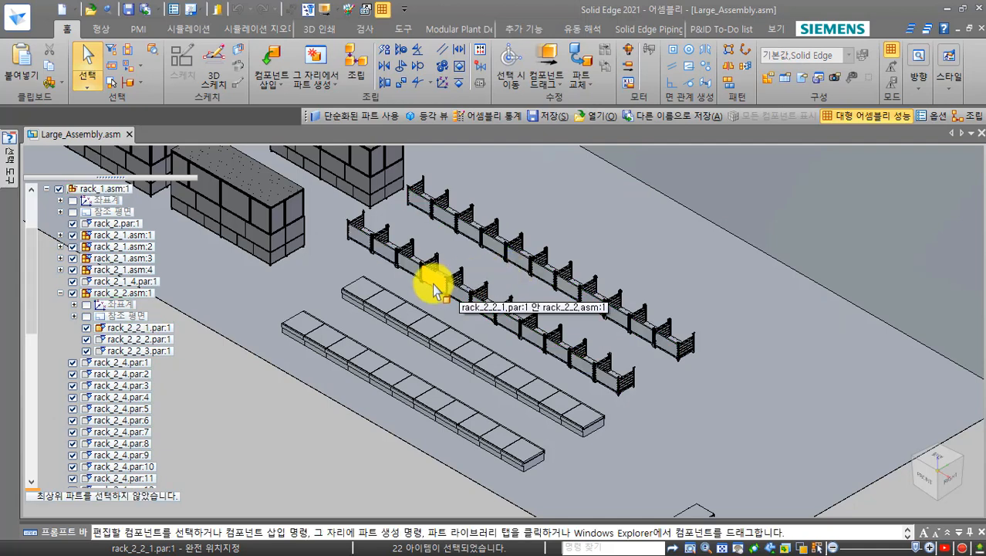
left_click(435, 283)
right_click(432, 278)
key("Escape")
- Find all components whose name (이름) contains (포함) rack_2_2_1 and set them to use the simplified part (단순화된 파트 사용)
left_click(153, 52)
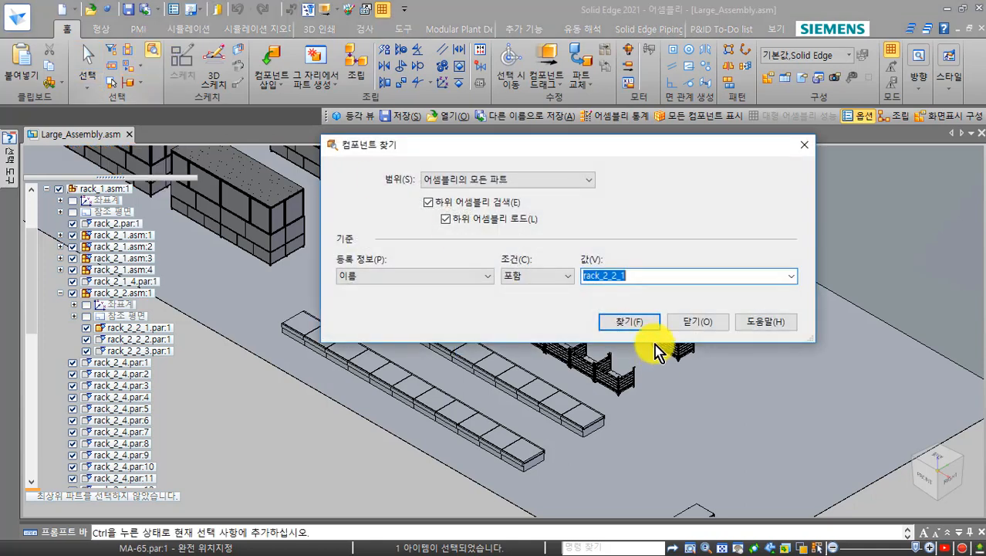
left_click(645, 328)
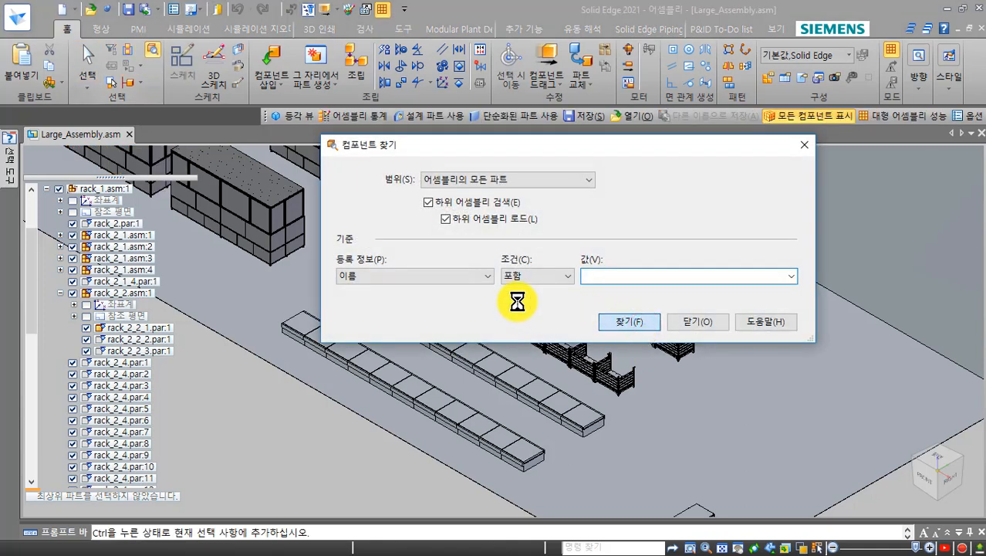
left_click(687, 320)
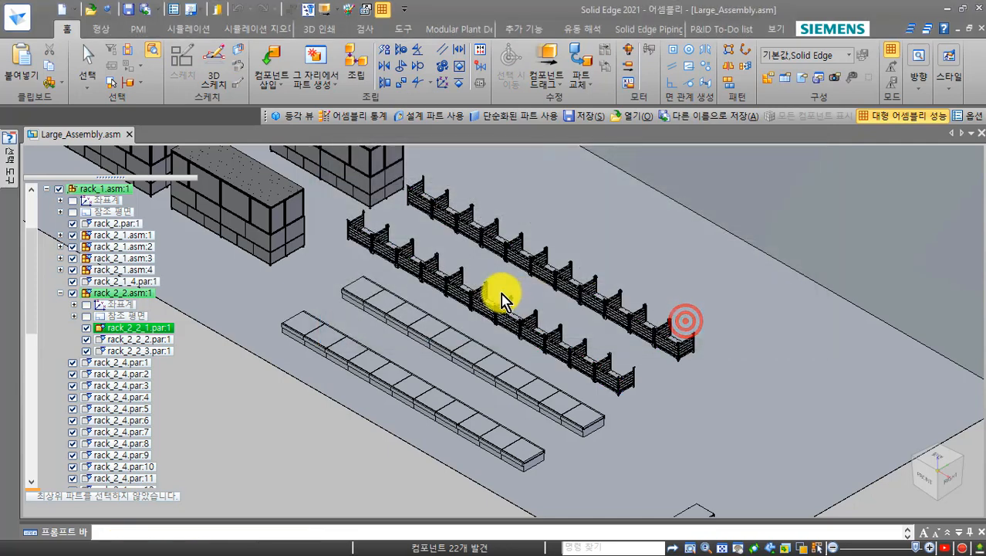
right_click(492, 313)
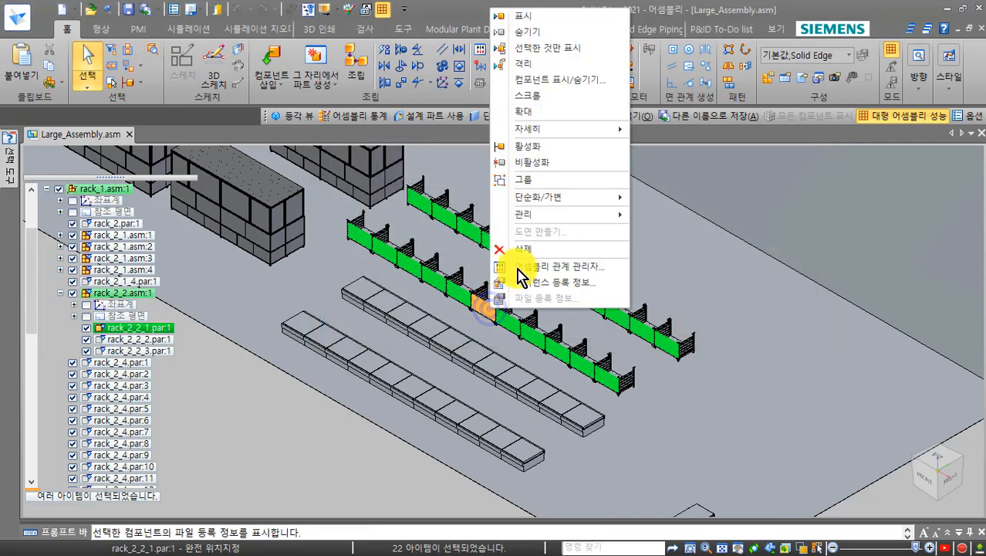
left_click(538, 199)
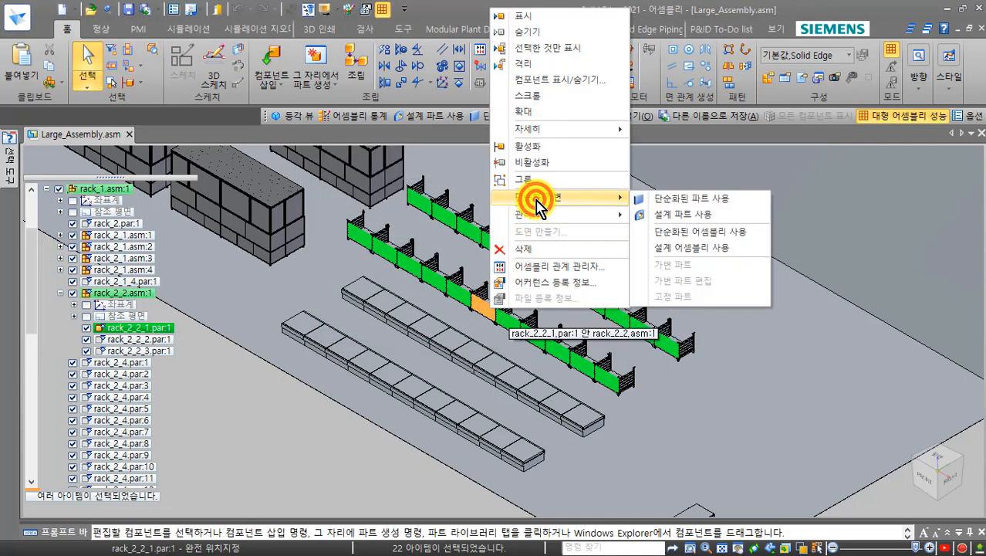
left_click(654, 200)
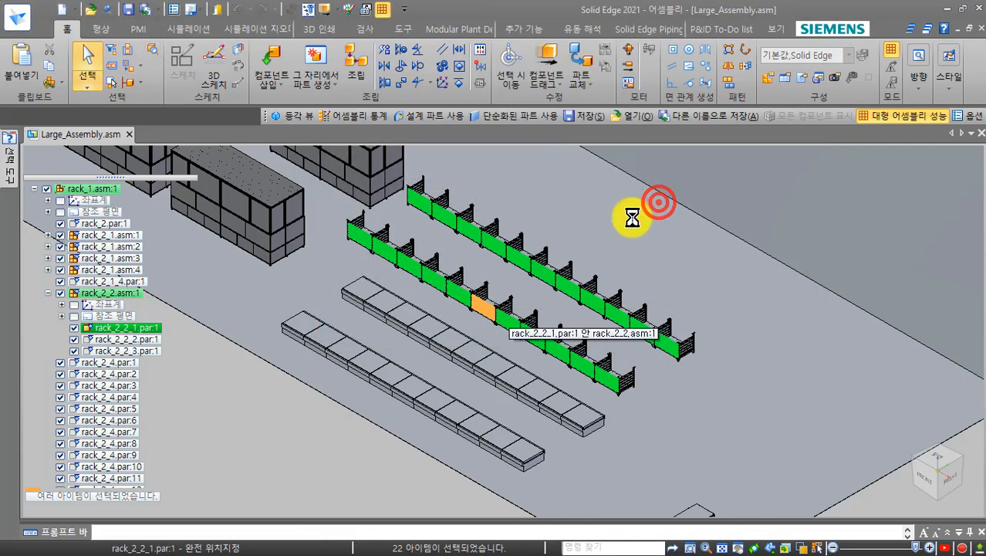
left_click(282, 452)
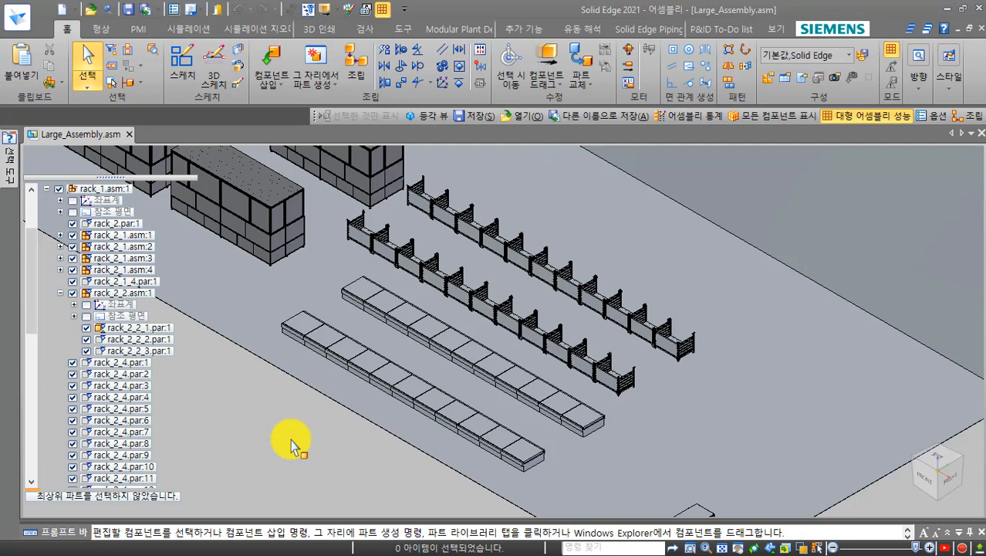
- Examine the whole assembly in isometric and rotated views to check how smoothly it displays
key("ctrl+i")
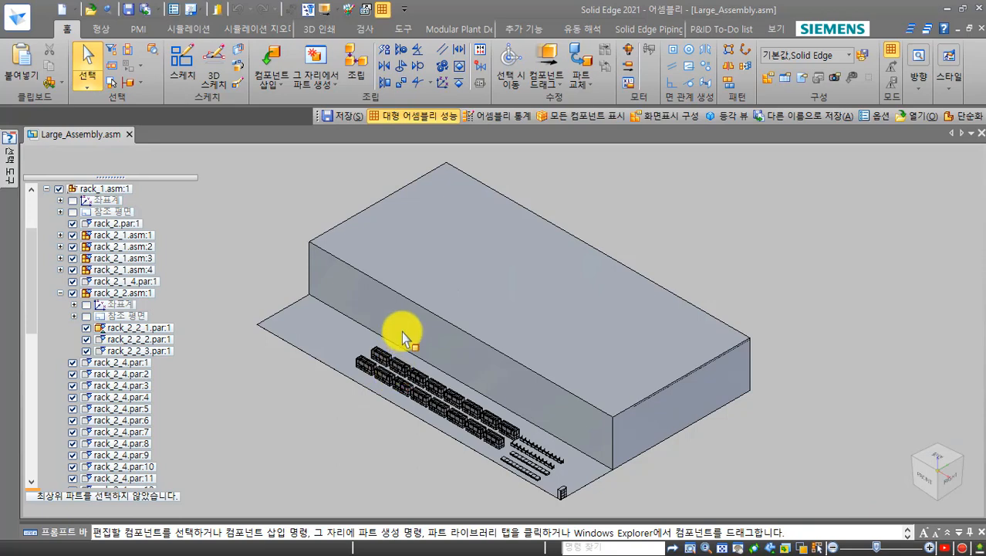
middle_click_drag(406, 319, 341, 410)
left_click(320, 412)
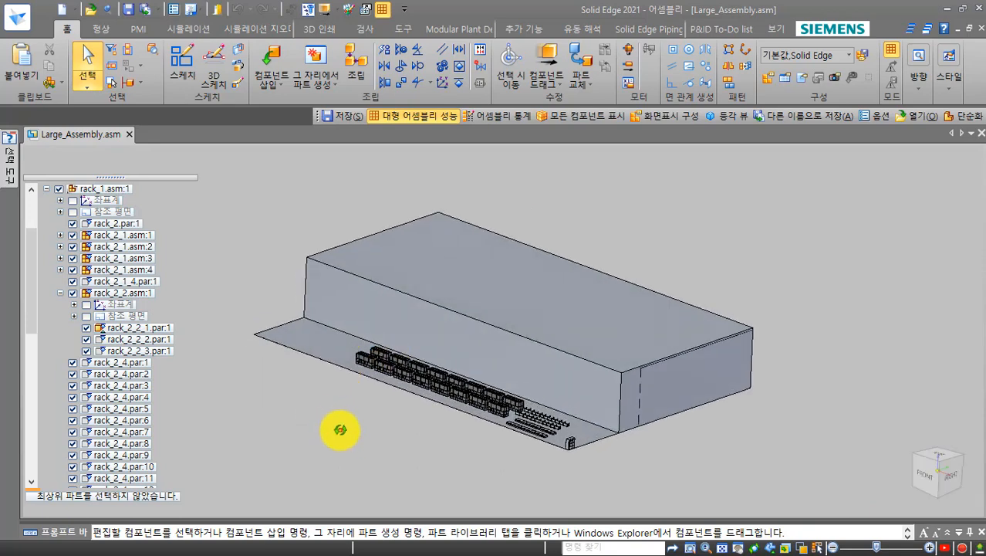
scroll(338, 437, "up", 2)
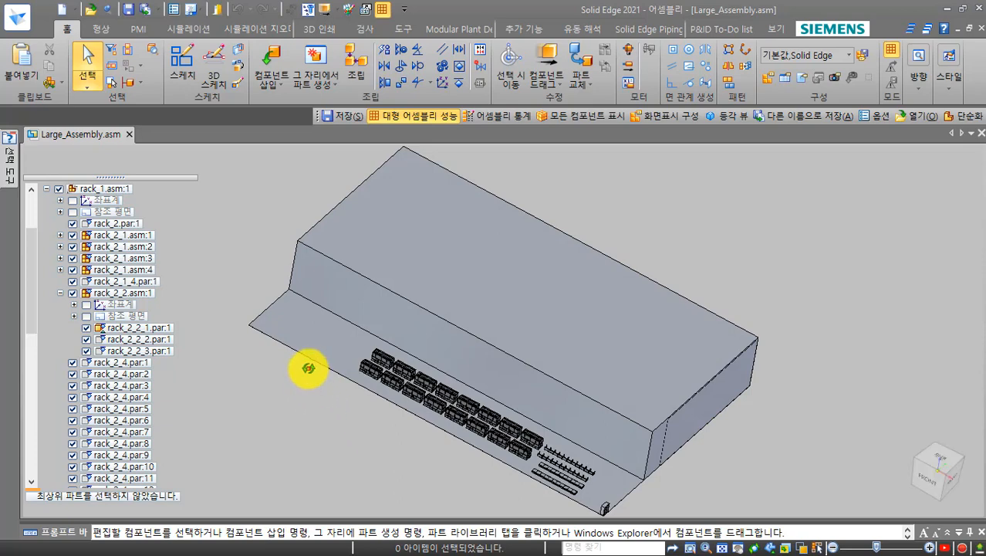
middle_click_drag(293, 375, 296, 368)
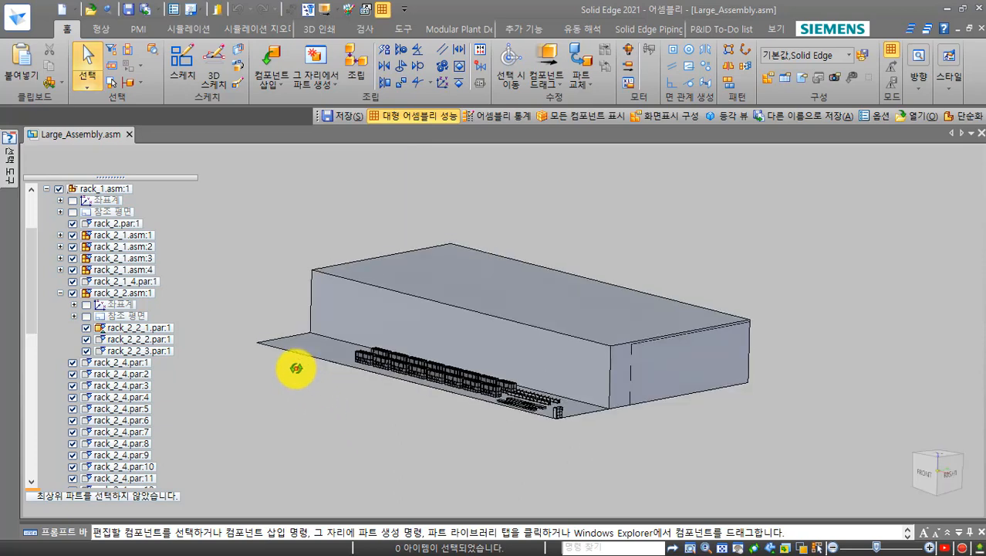
key("ctrl+i")
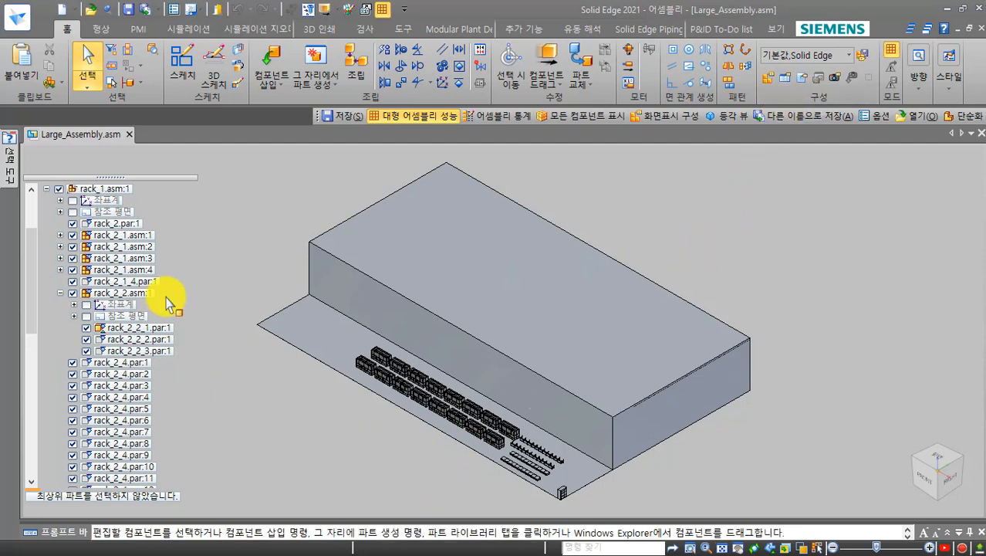
- Collapse rack_1.asm:1 and show only converyor_Base.asm:1 together with the conveyor pattern (컨베이어 패턴)
left_click(33, 261)
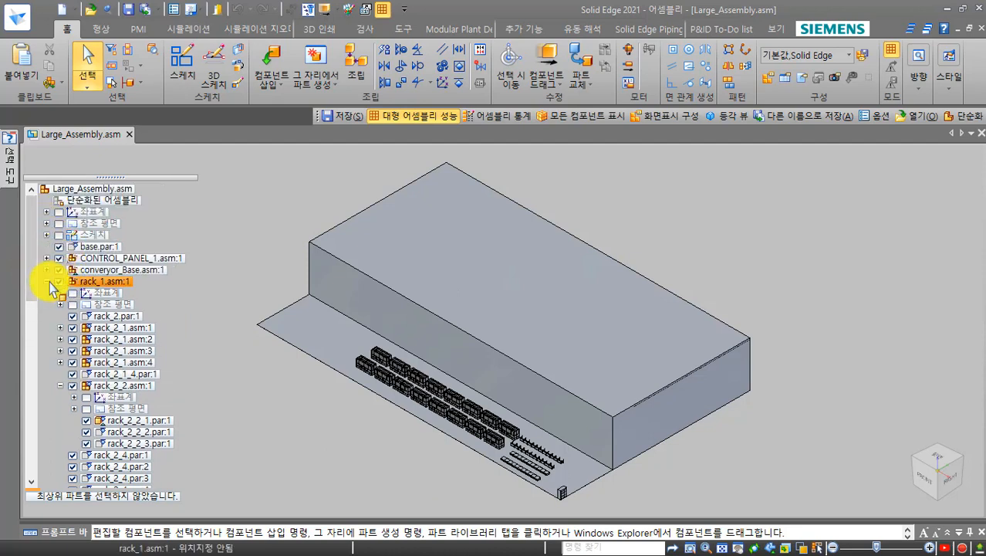
left_click(47, 282)
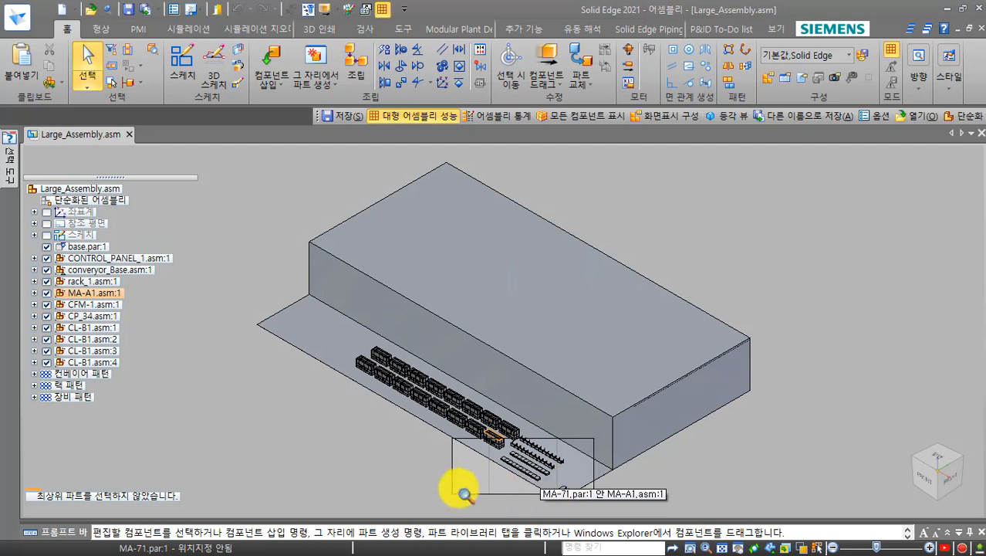
left_click(441, 487)
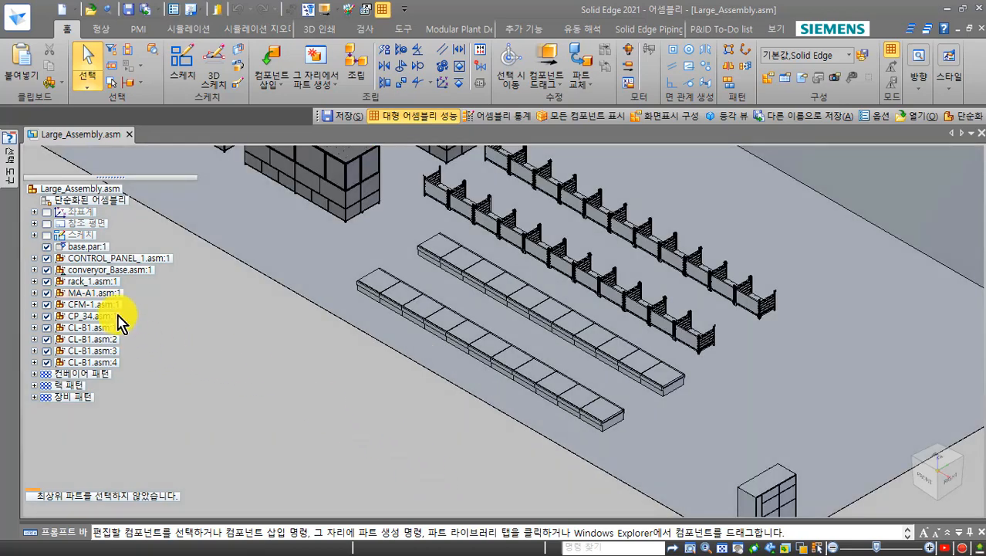
left_click(121, 270)
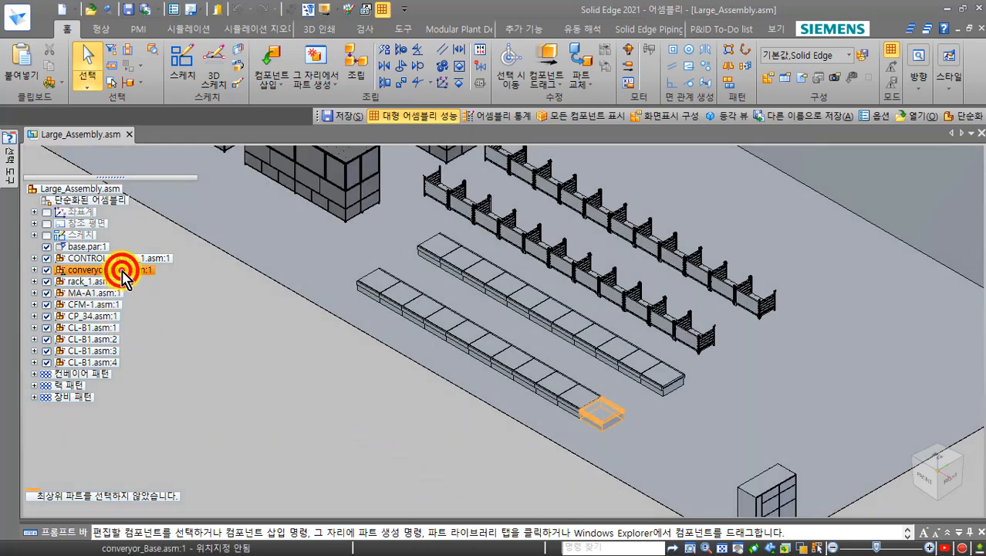
left_click(102, 377)
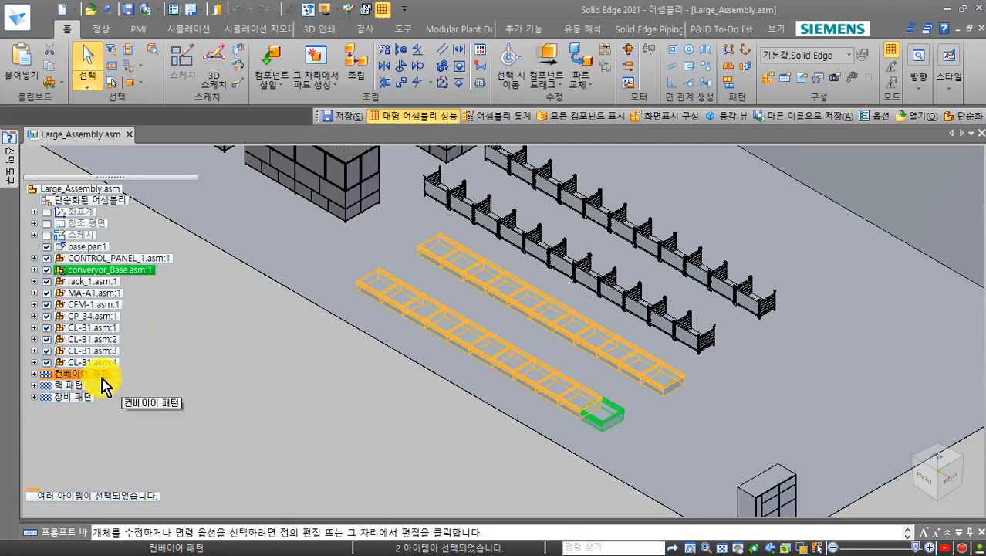
right_click(103, 380)
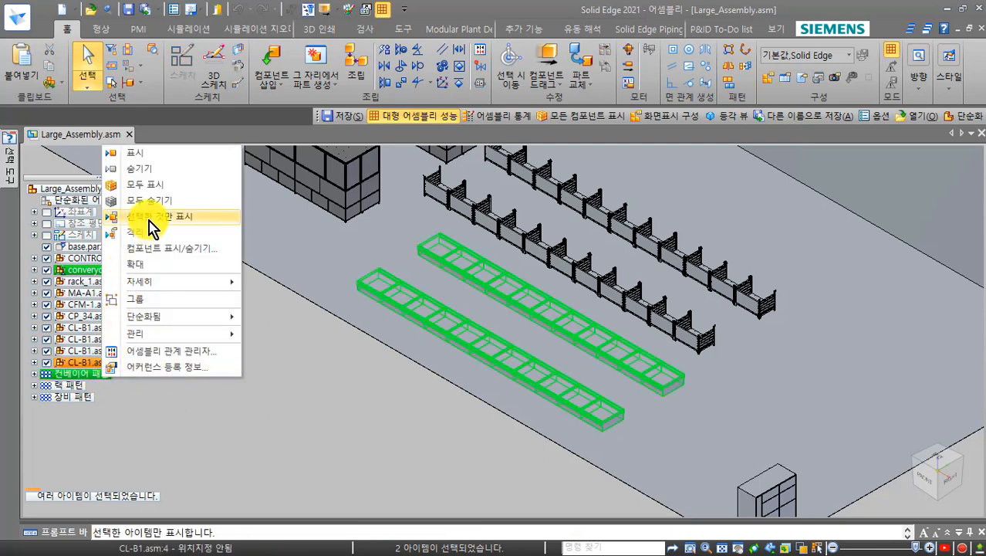
left_click(148, 221)
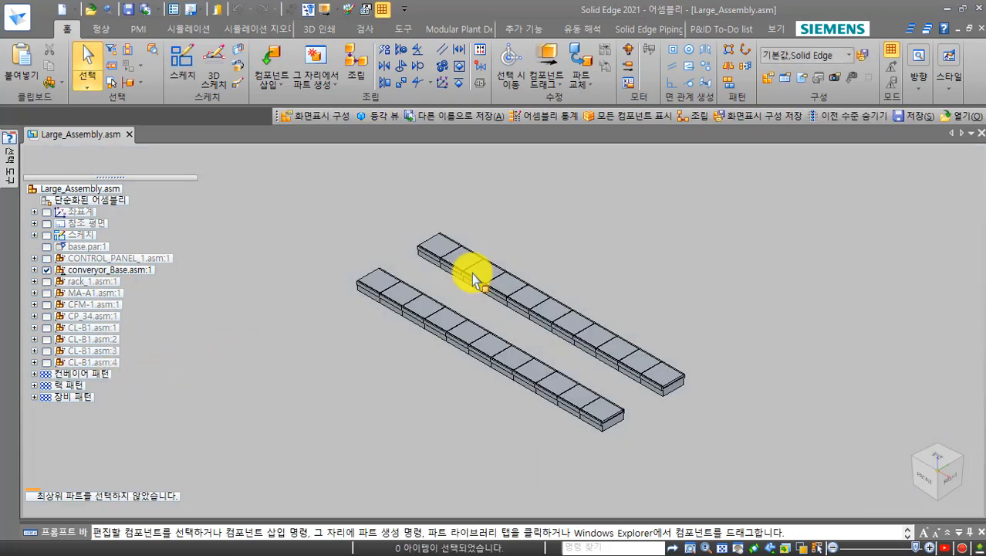
- Save the current display as a new display configuration (화면표시 구성) named 컨베이어
left_click(770, 78)
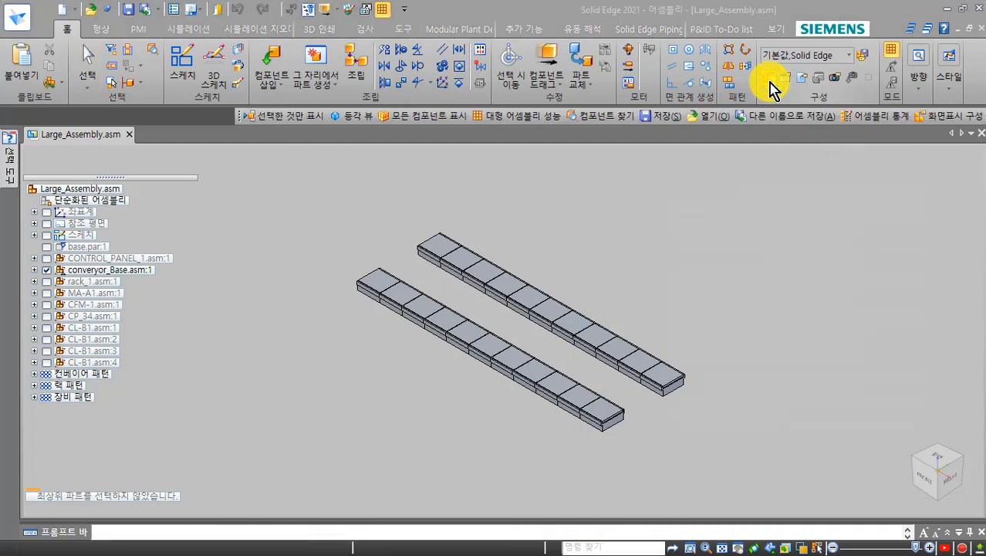
left_click(881, 298)
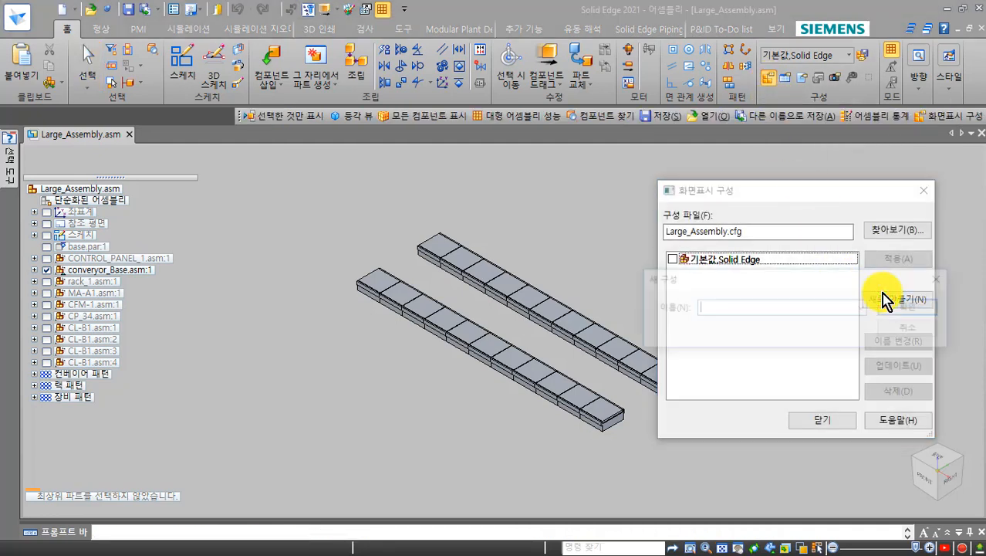
left_click(756, 310)
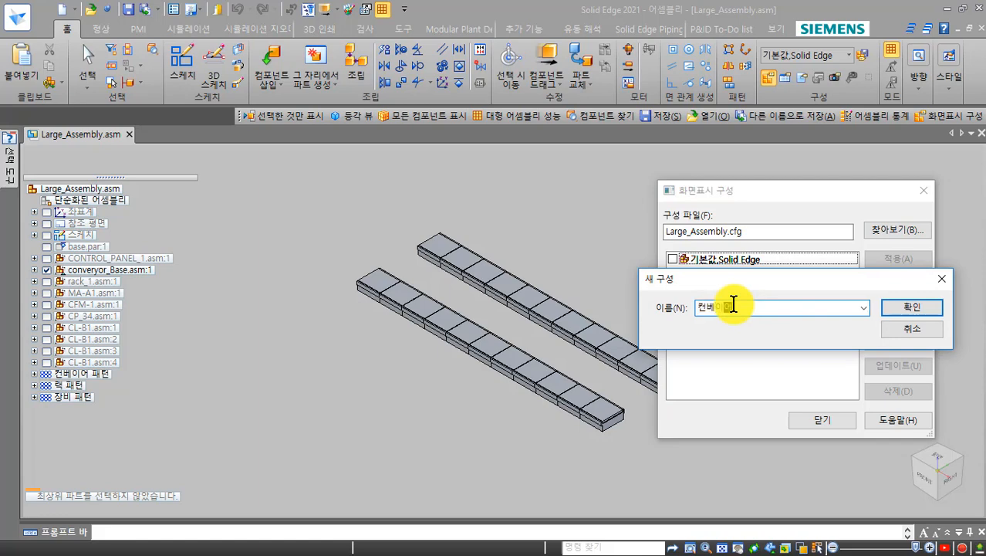
left_click(894, 310)
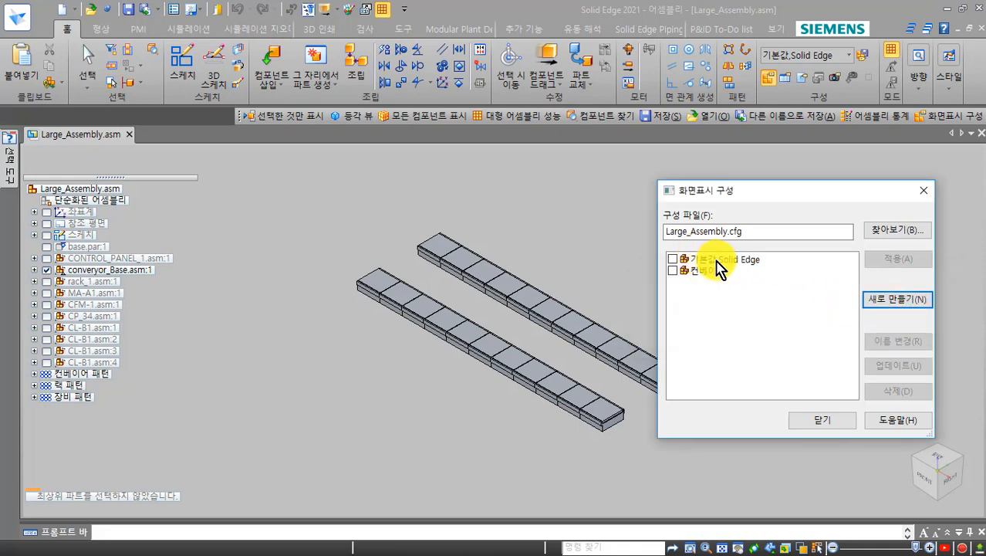
left_click(820, 420)
- Show only rack_1.asm:1 together with the rack pattern (랙 패턴)
left_click(84, 286)
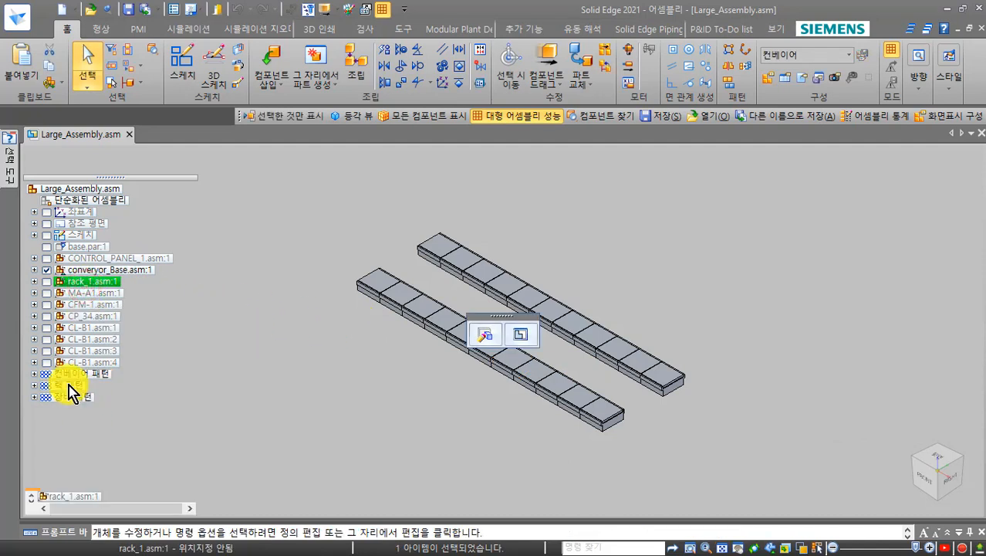
left_click(68, 385, "ctrl")
right_click(67, 385)
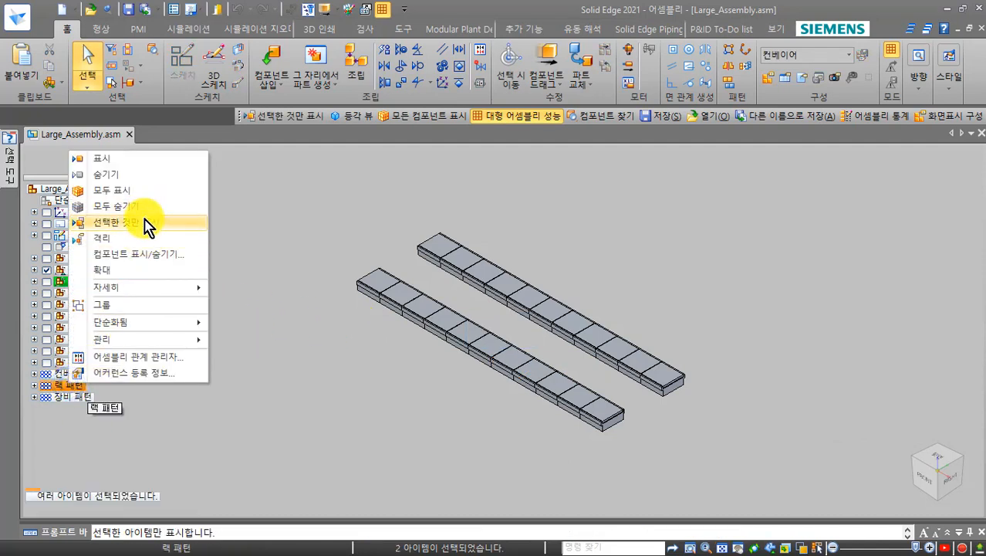
left_click(146, 222)
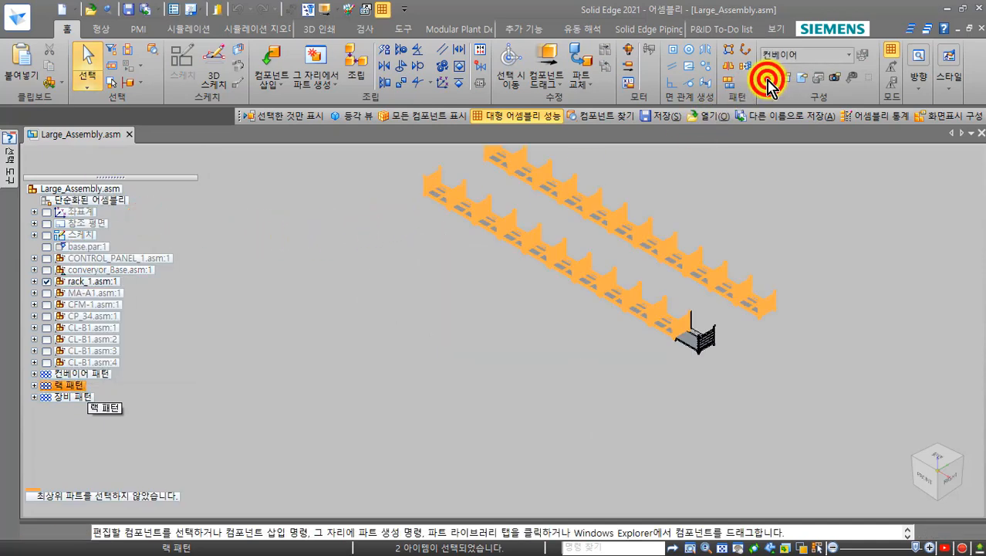
- Save the rack-only display as a new display configuration (화면표시 구성) named 렉
left_click(768, 77)
left_click(872, 298)
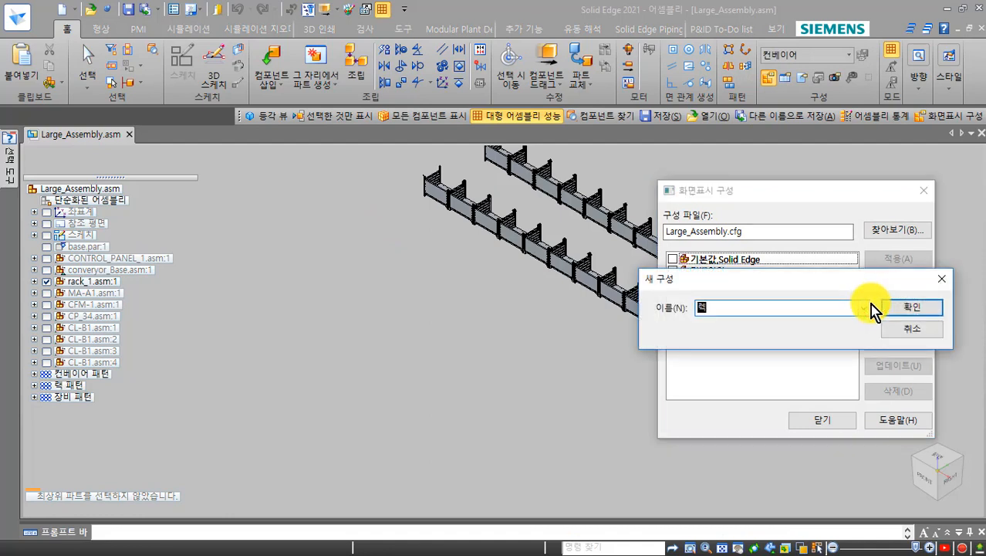
type("렉")
left_click(888, 307)
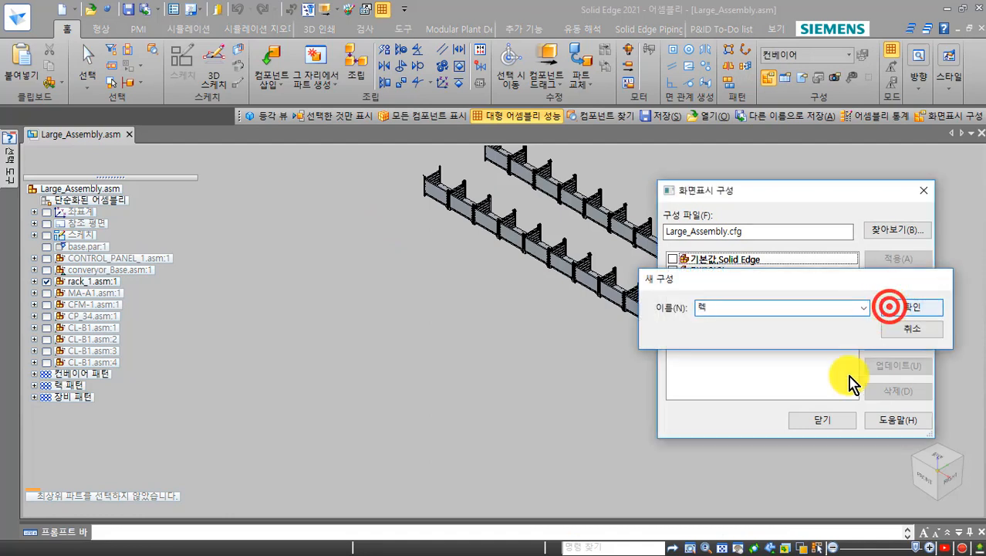
left_click(817, 420)
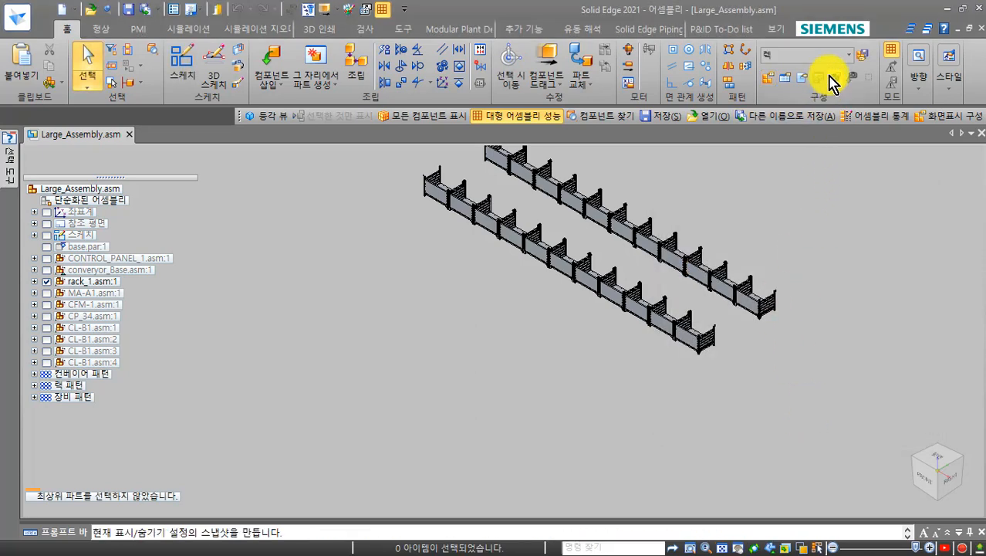
- Apply the saved display configuration 컨베이어 and switch the display back to the 렉 configuration
left_click(849, 56)
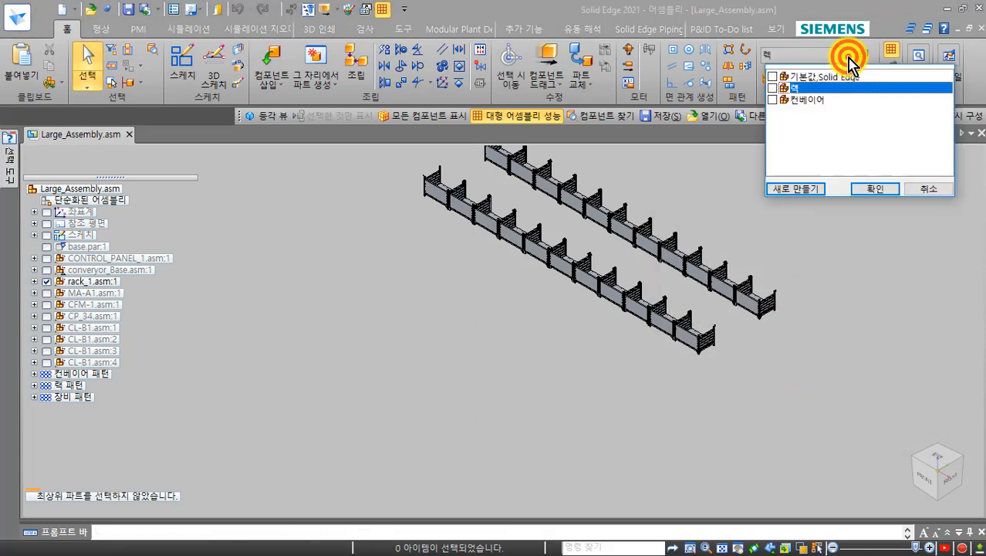
left_click(774, 89)
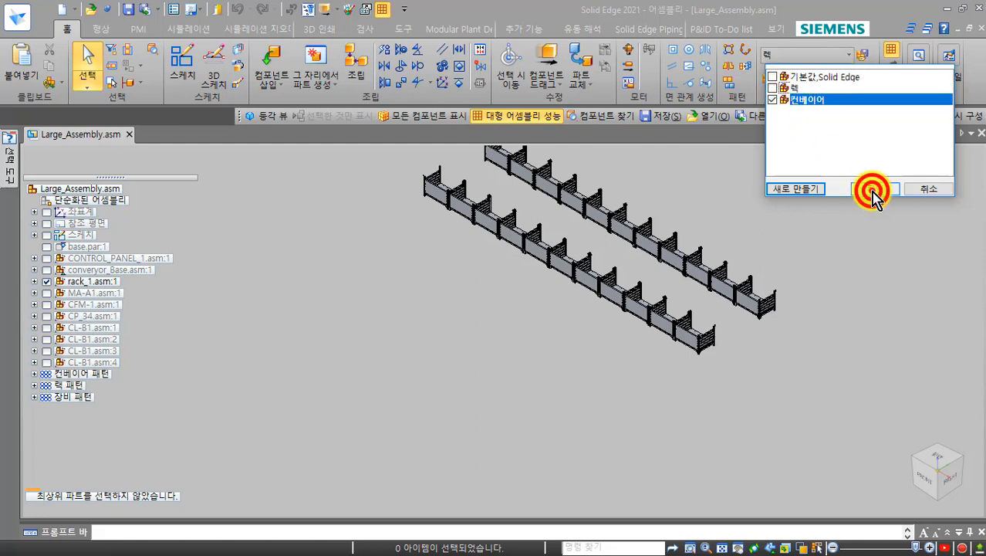
left_click(873, 189)
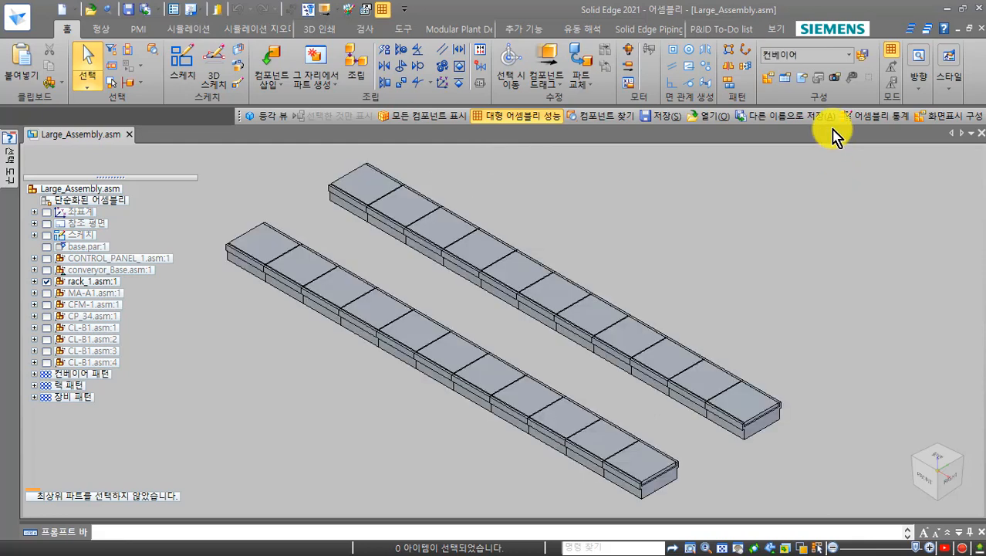
left_click(849, 54)
left_click(772, 87)
left_click(875, 190)
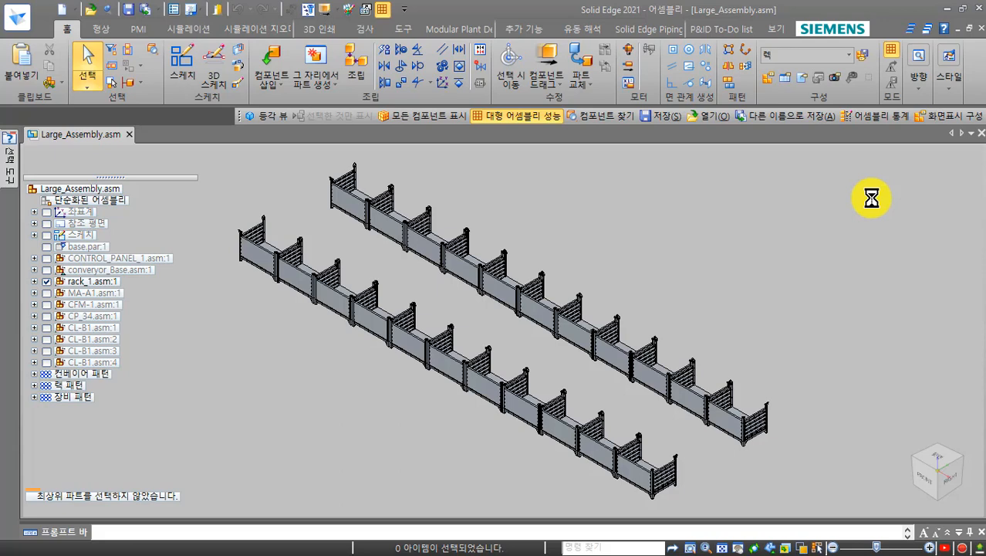
- Review the configuration file name and the saved entries in the display configuration (화면표시 구성) dialog, and close the dialog
left_click(769, 78)
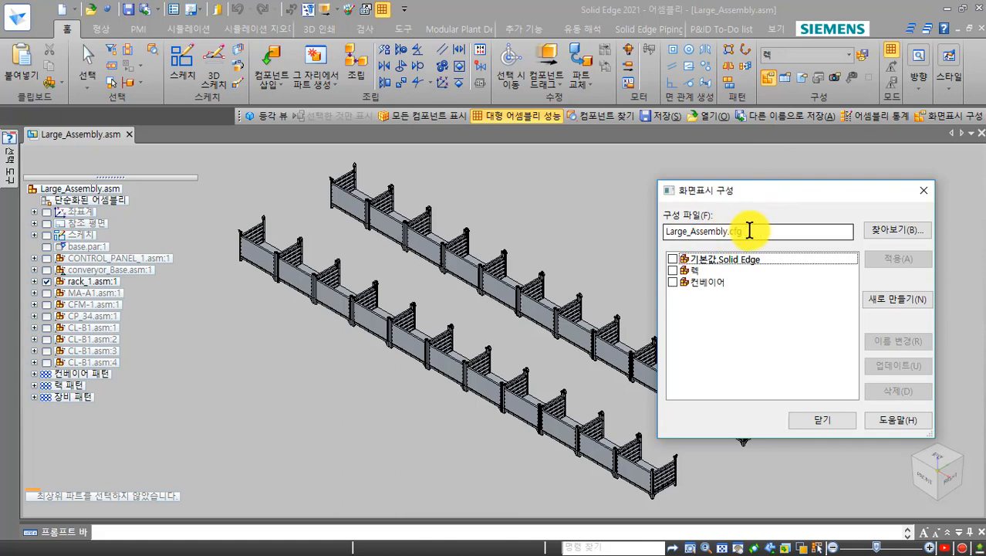
double_click(748, 230)
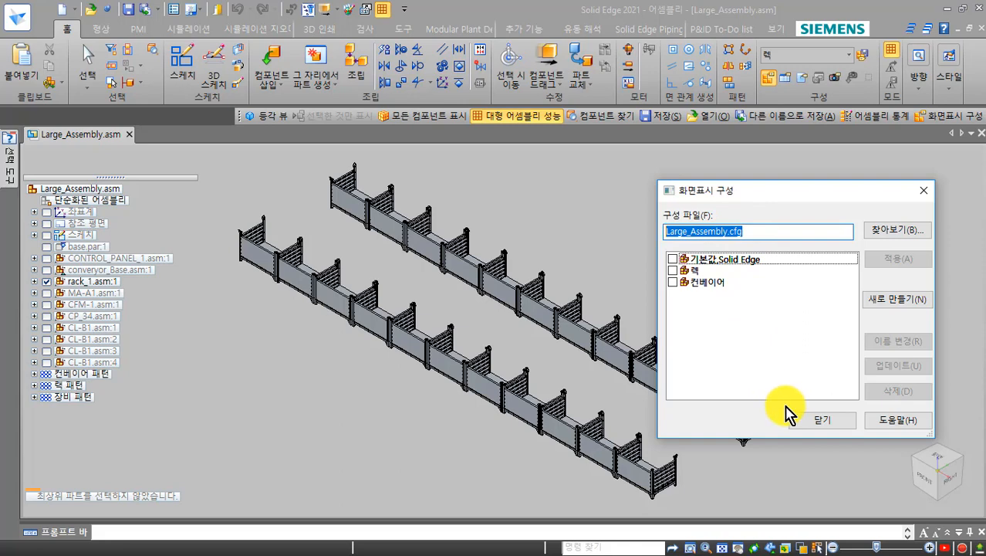
left_click(808, 420)
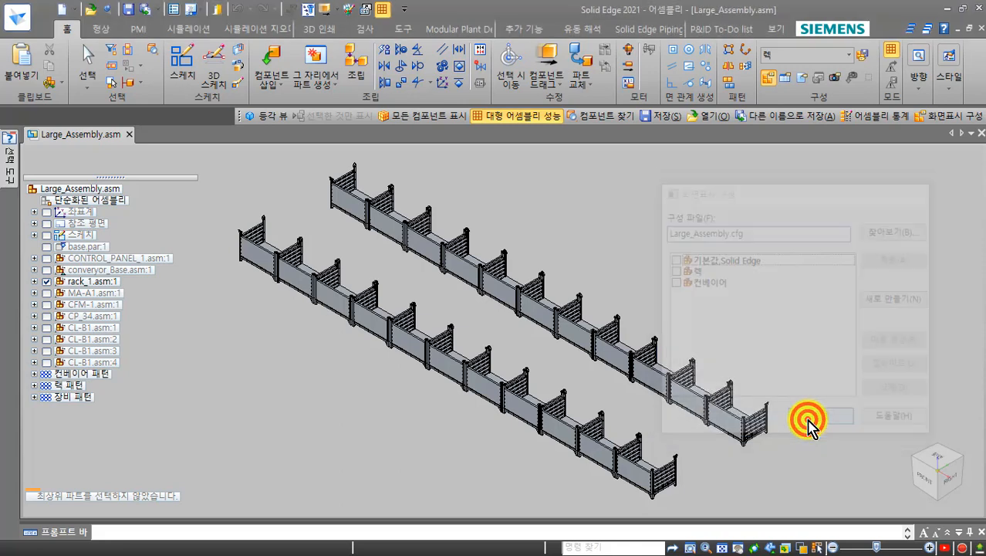
left_click(746, 291)
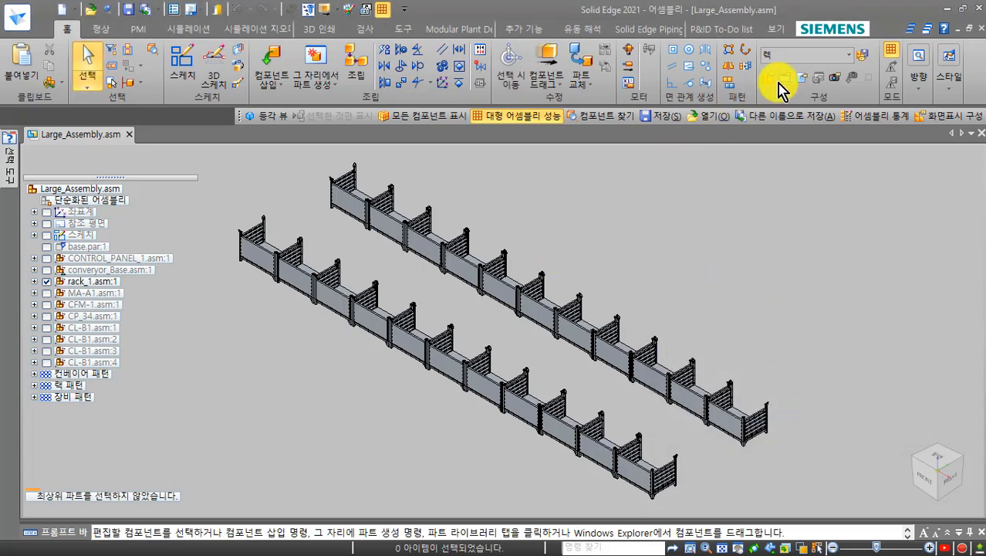
- Apply the default display configuration 기본값,Solid Edge to the assembly
left_click(849, 55)
left_click(812, 77)
left_click(862, 189)
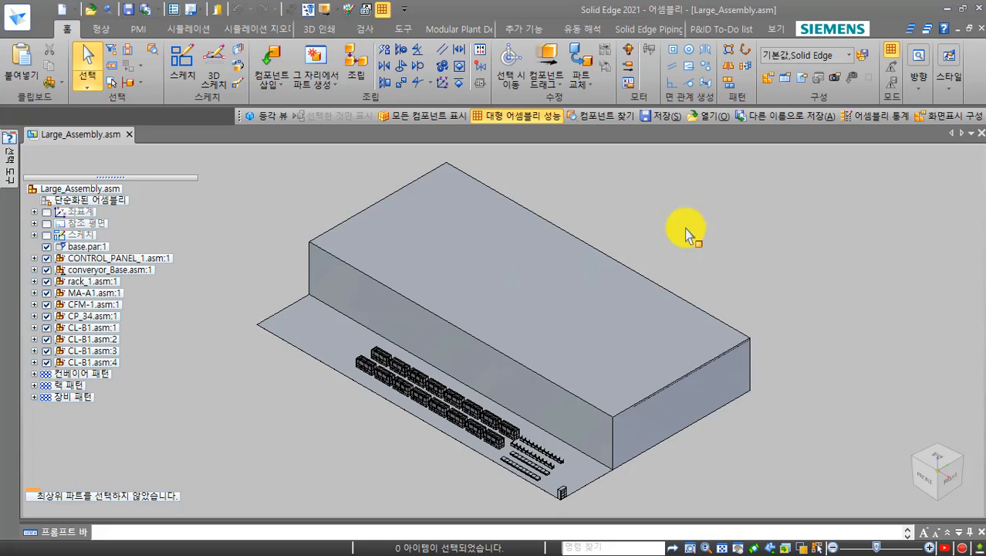
- Display the selection tool (선택 도구) pane and keep it pinned open beside the model at a narrower width
middle_click_drag(355, 341, 520, 468, "alt")
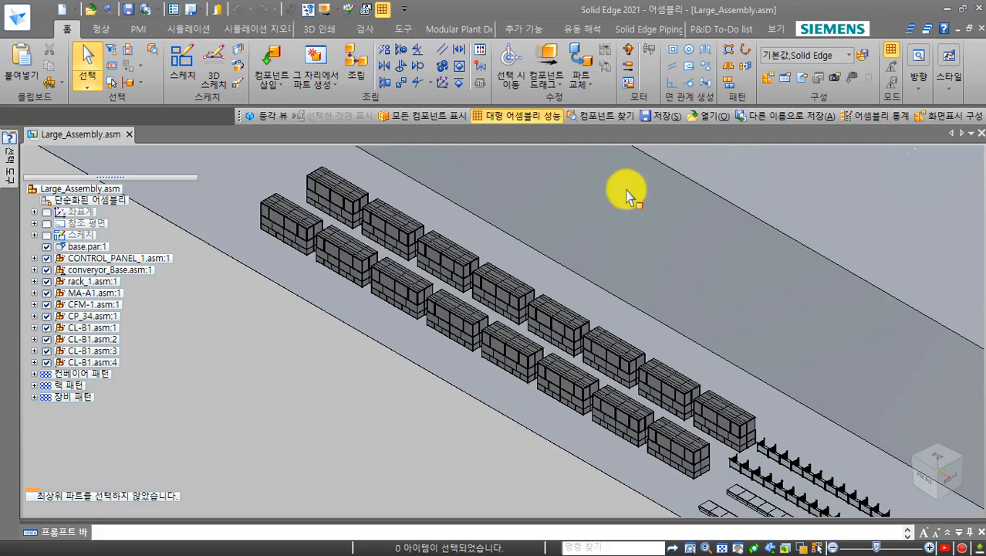
left_click(776, 28)
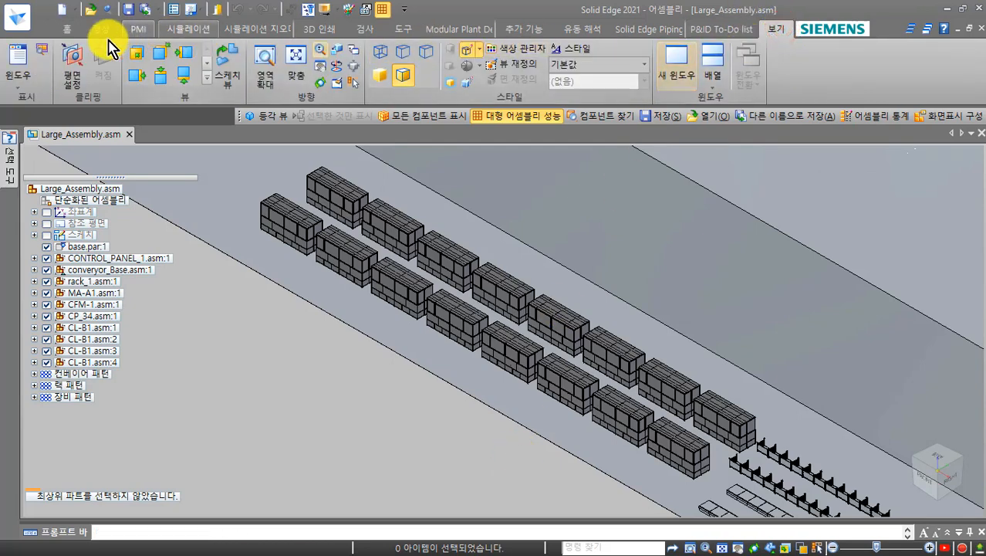
left_click(21, 68)
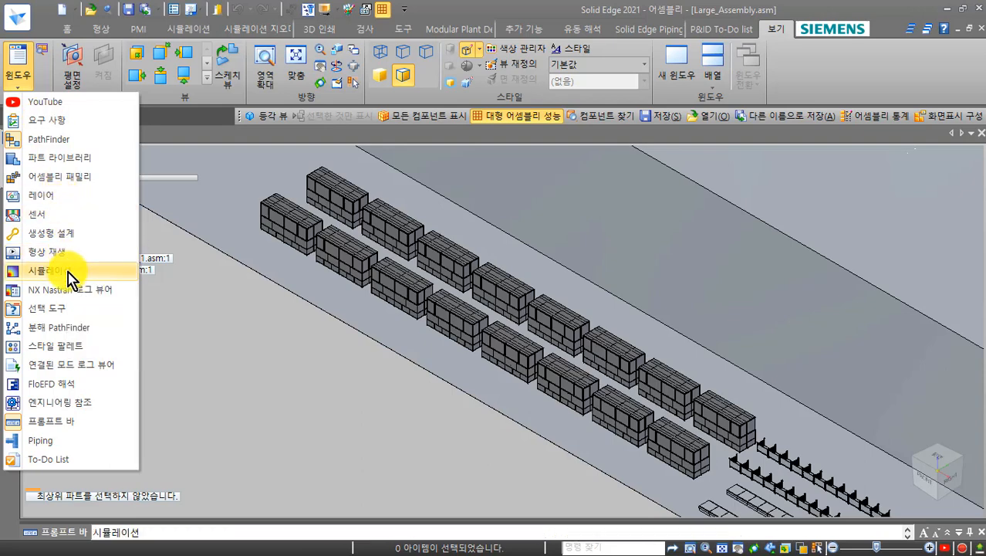
left_click(71, 307)
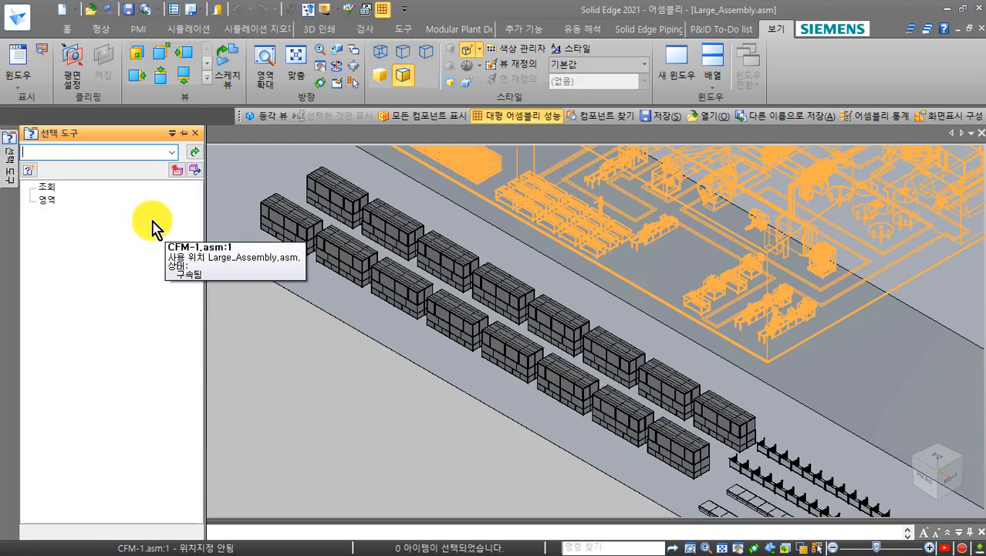
left_click(187, 135)
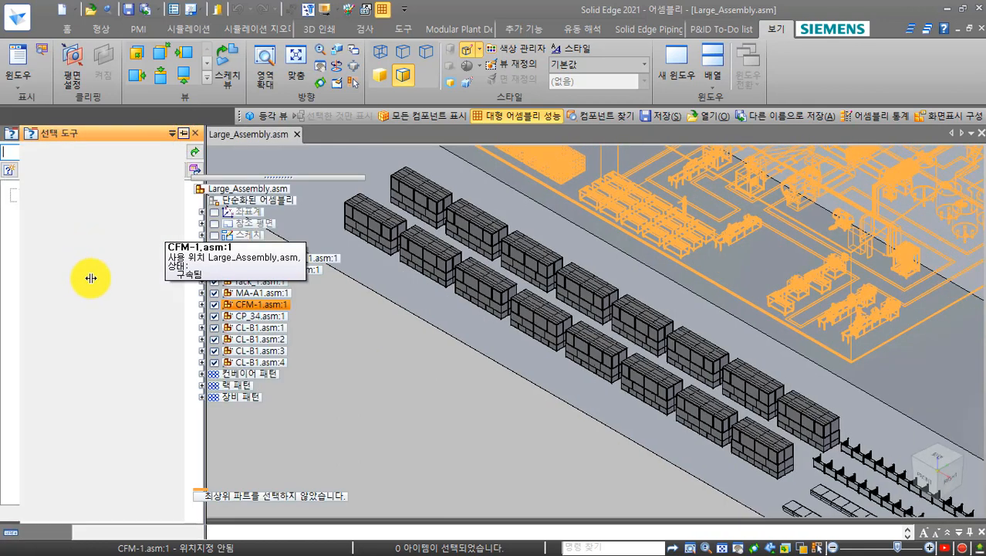
left_click_drag(90, 278, 70, 279)
left_click(82, 280)
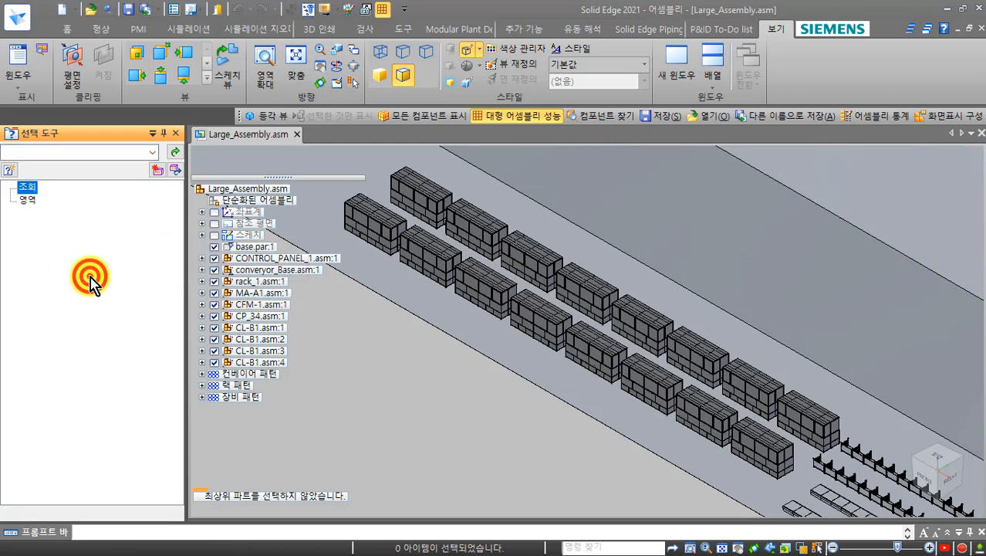
- Start a new zone (영역) from the two machines nearest the racks in each of the two equipment rows and accept the selection
left_click(160, 173)
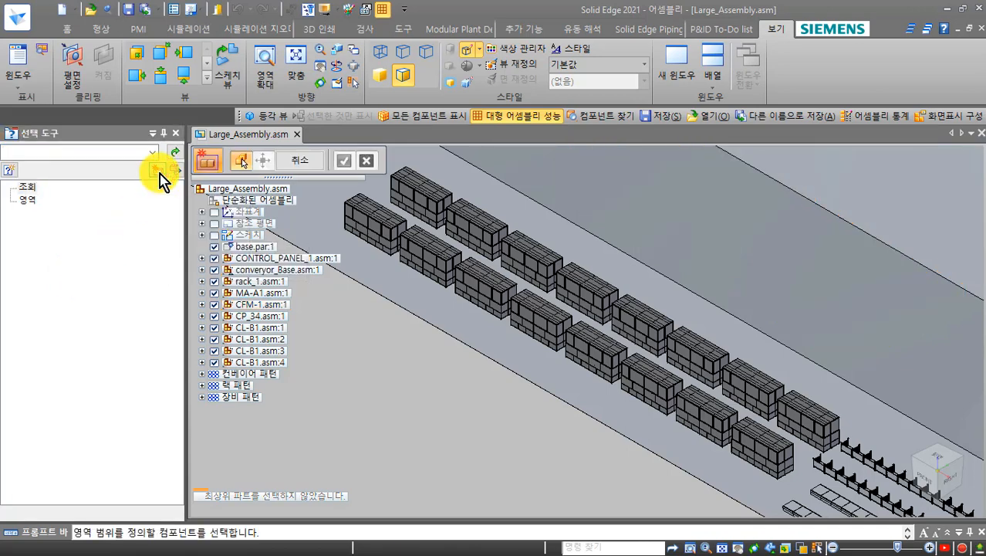
left_click(759, 457)
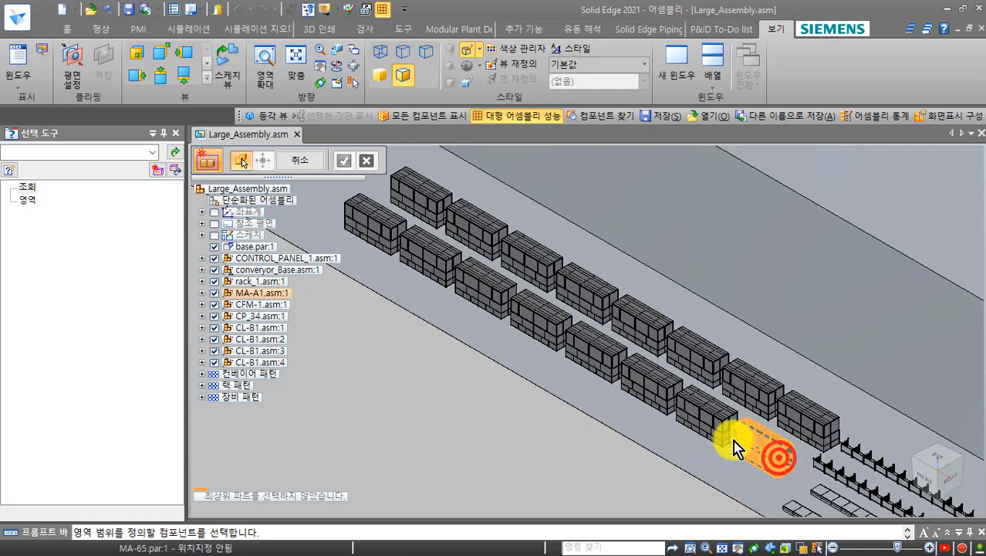
left_click(720, 413)
left_click(768, 399)
left_click(819, 423)
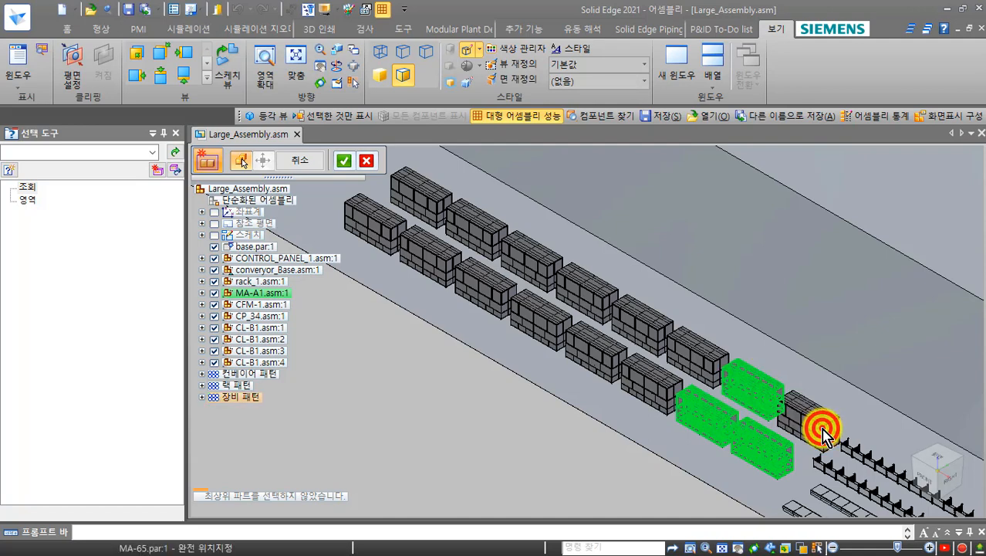
left_click(343, 161)
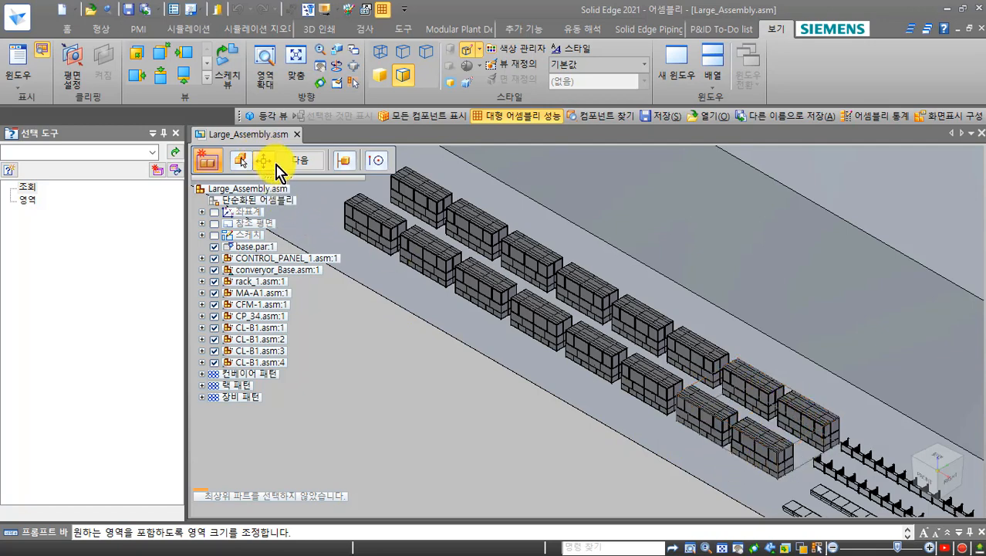
- Enlarge the zone box by moving its top face upward and its front long side face outward from the machines
left_click(760, 411)
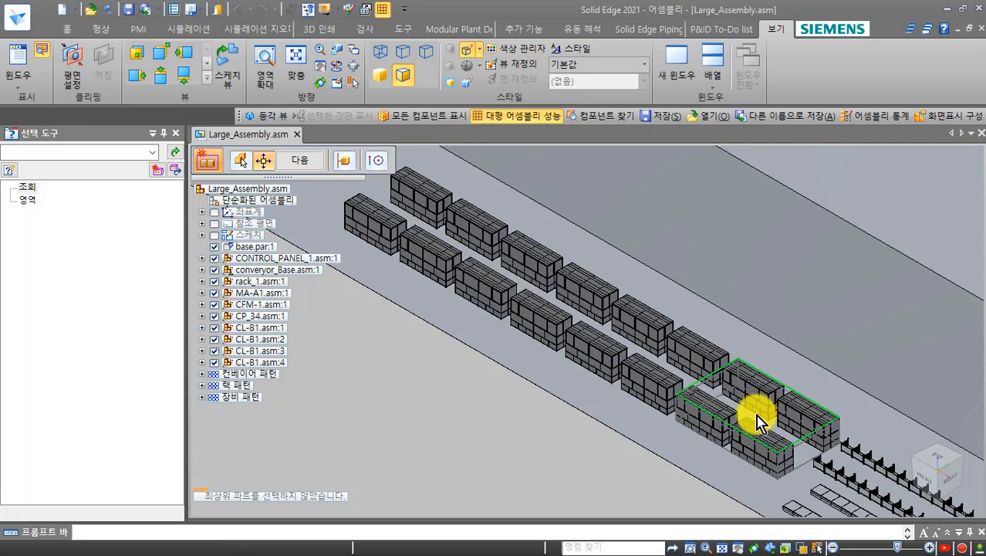
left_click(756, 383)
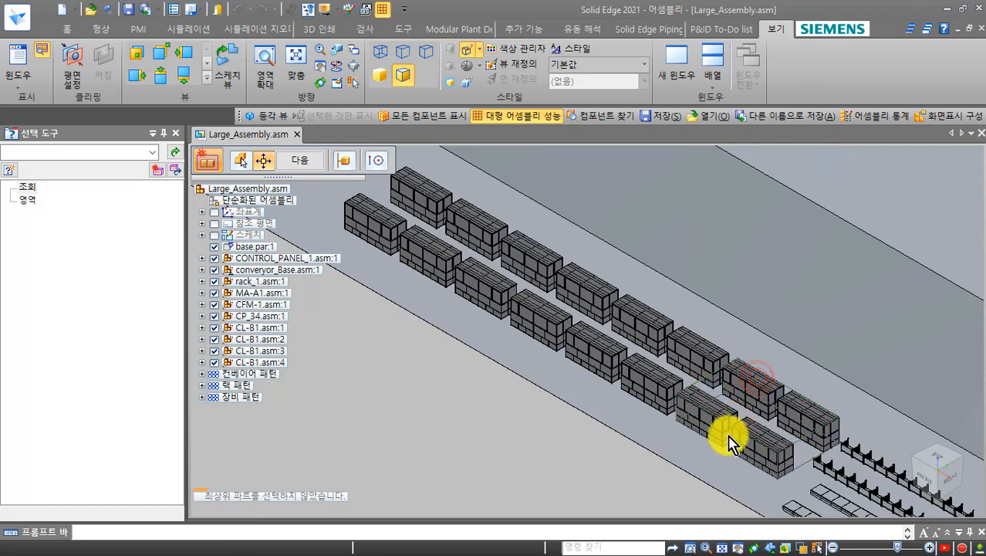
left_click(727, 443)
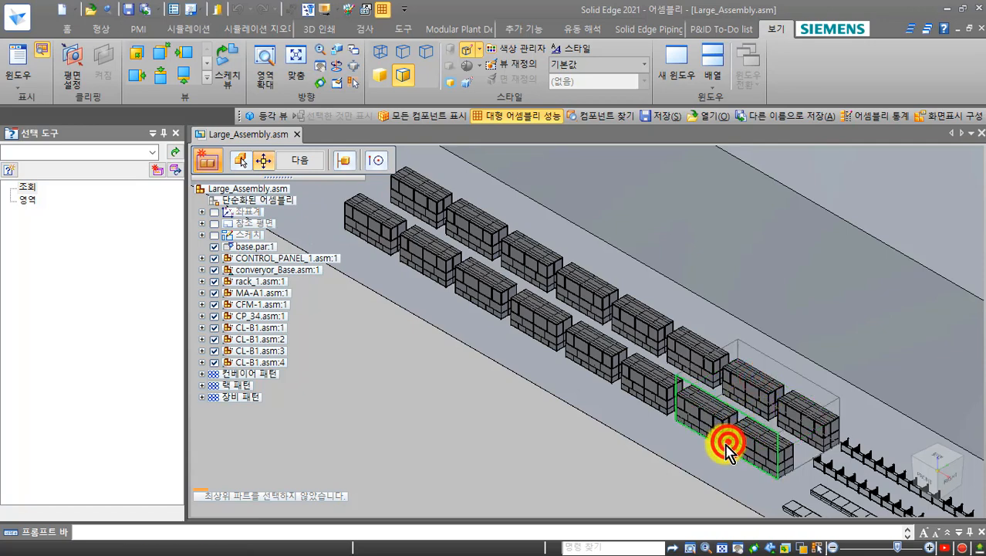
left_click(703, 455)
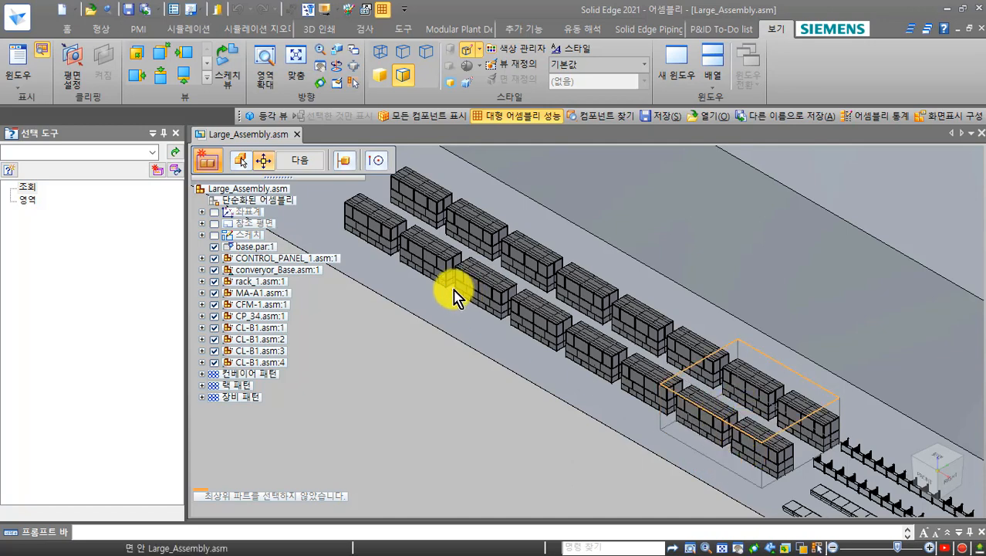
- Finish the zone with its default name and the 내부 (inside) component option
left_click(281, 169)
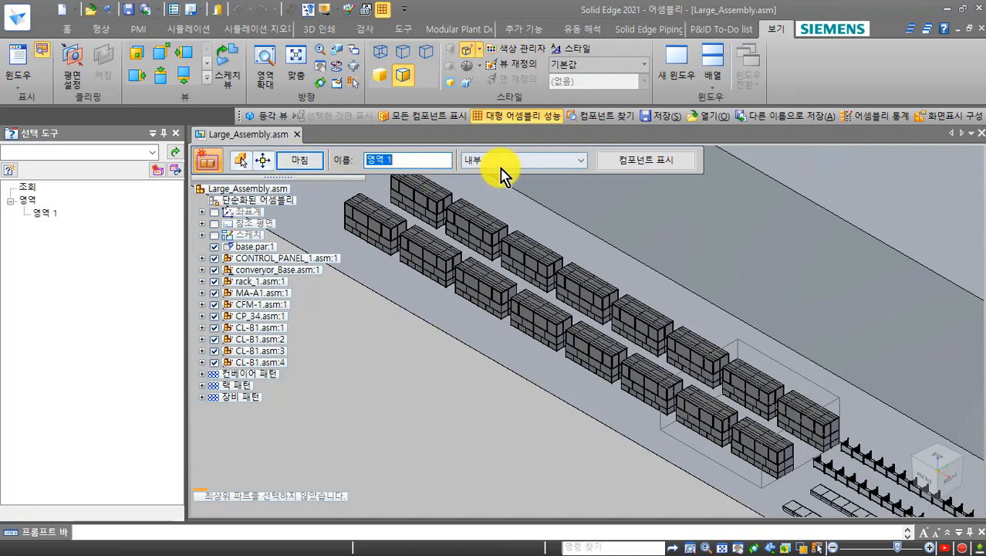
left_click(499, 165)
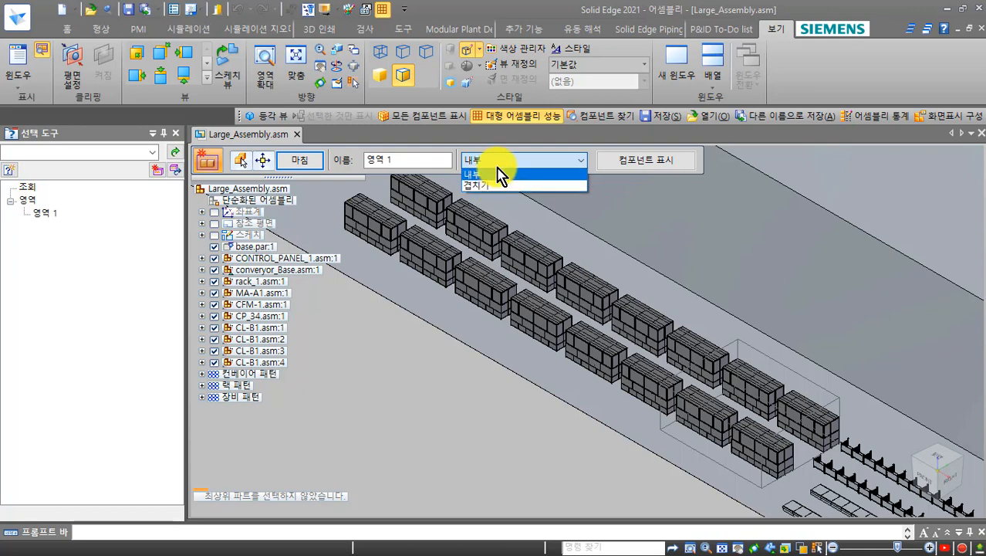
left_click(497, 167)
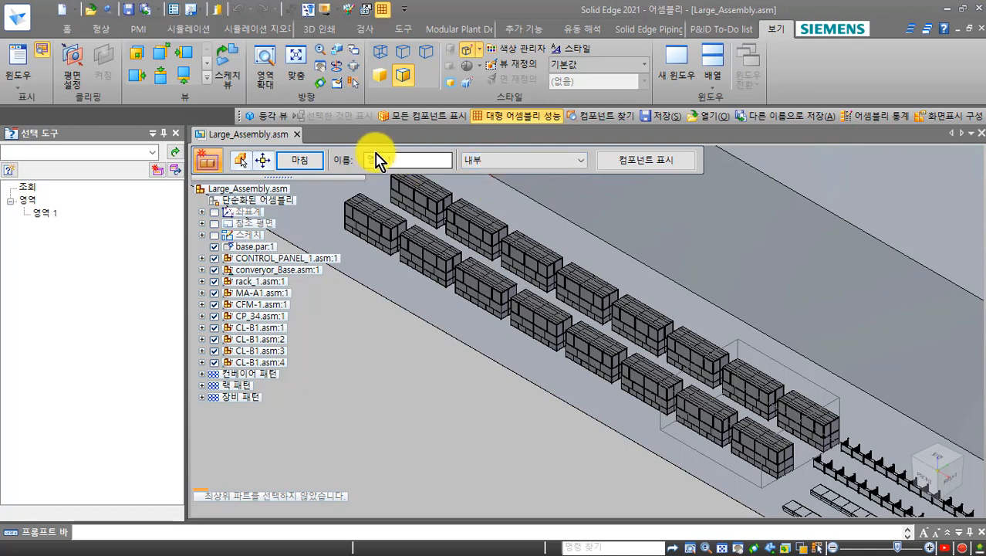
left_click(303, 159)
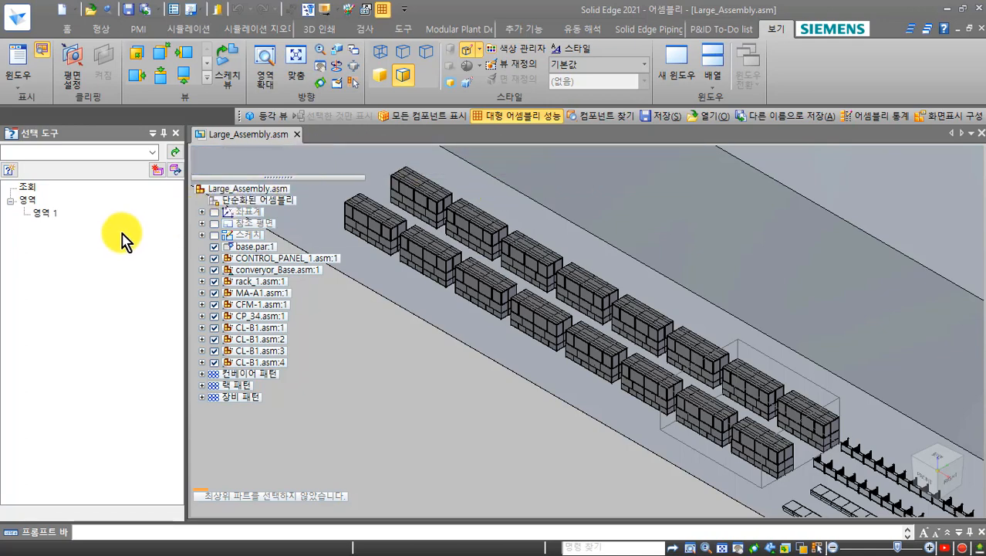
- Open the definition of zone 영역 1 for editing to view its component and size options, and leave it without changes
left_click(45, 217)
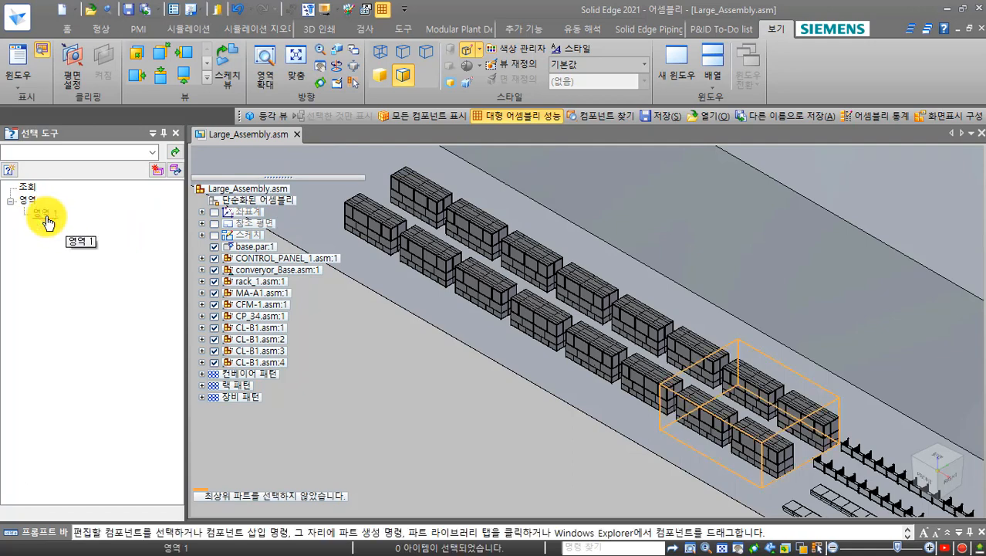
right_click(47, 219)
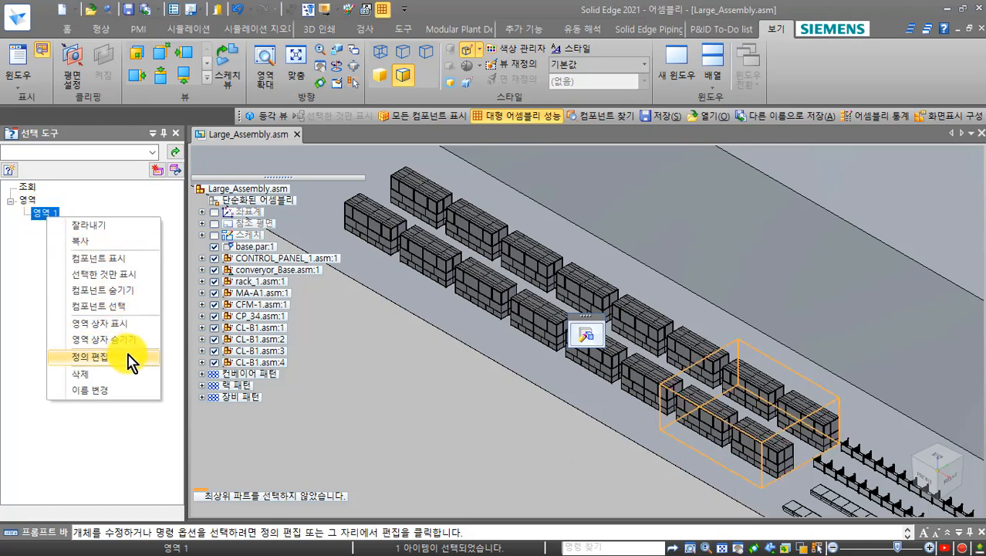
left_click(600, 341)
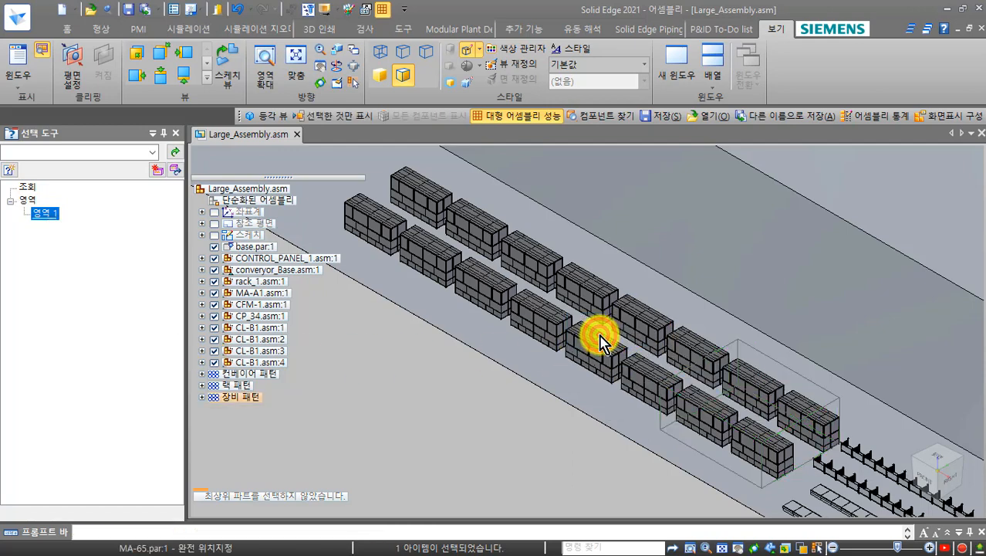
left_click(240, 160)
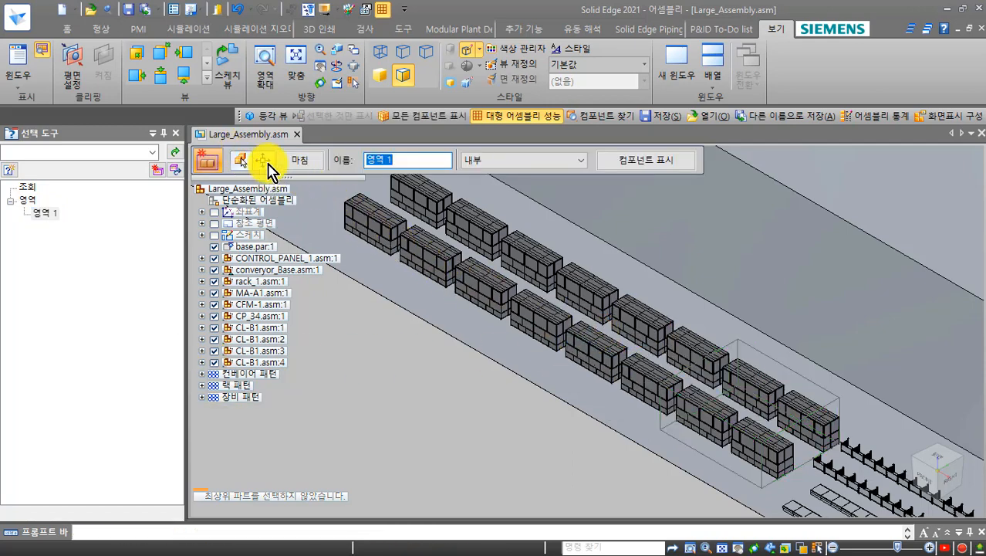
left_click(132, 291)
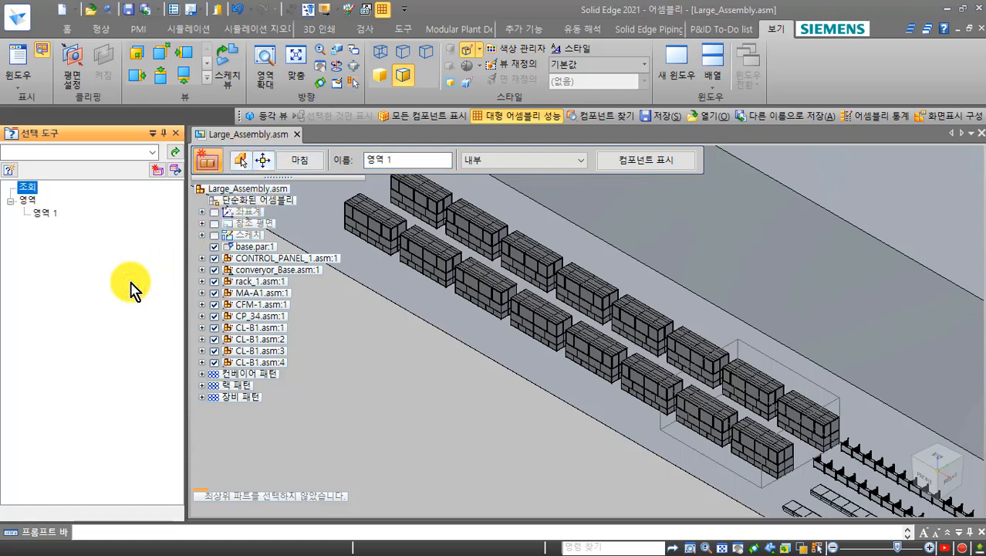
left_click(158, 172)
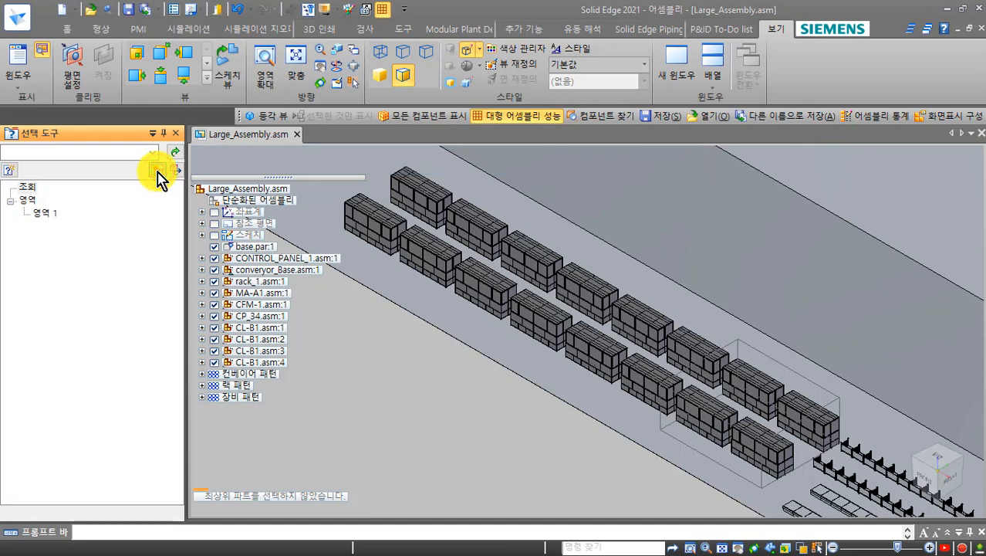
- Create a second zone around the third to sixth machines from the rack end in both rows, keeping the default name and the 내부 option
left_click(158, 171)
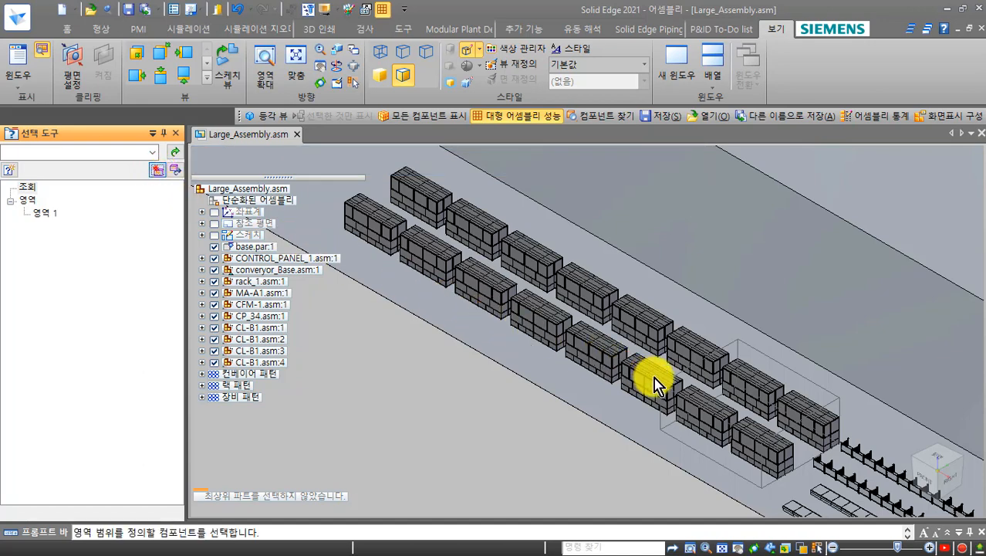
left_click(653, 383)
left_click(646, 387)
left_click(470, 283)
left_click(548, 277)
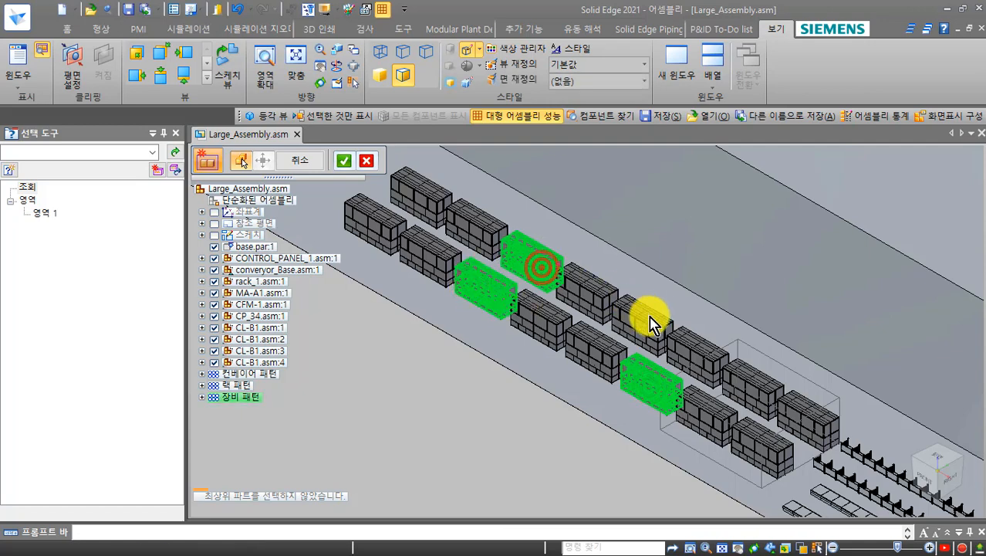
left_click(695, 357)
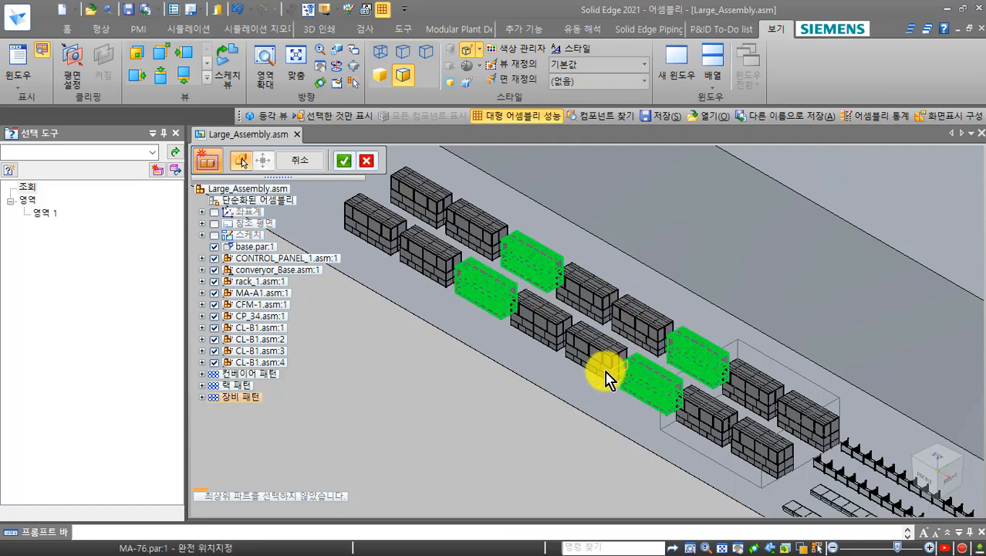
left_click(344, 160)
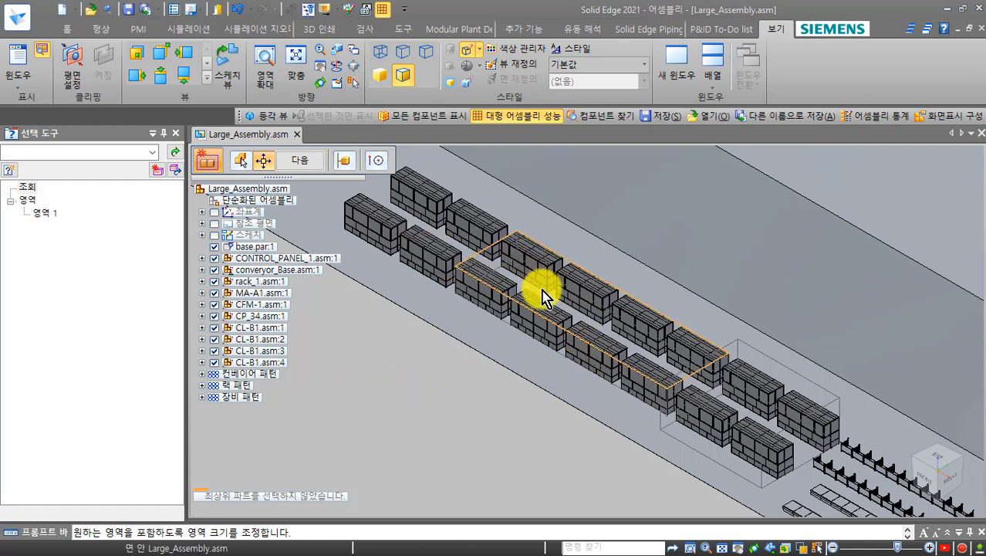
left_click(289, 162)
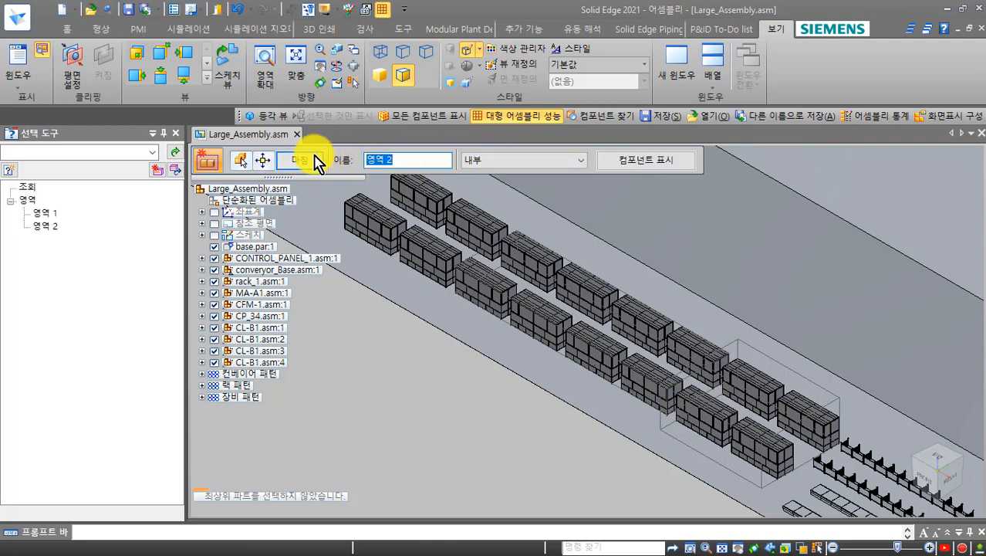
left_click(313, 158)
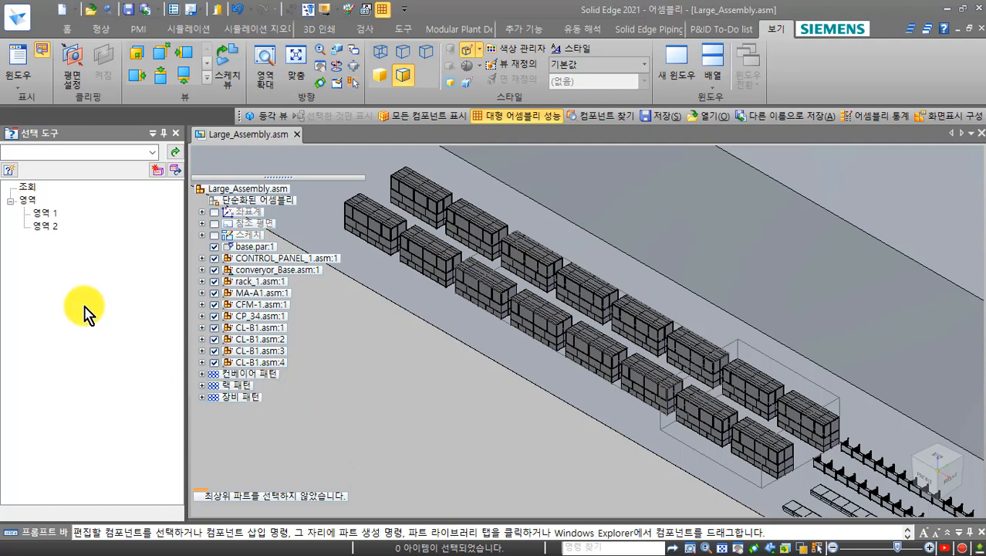
- Apply 영역 1 as the only display configuration so that just the components in that zone are shown
left_click(44, 60)
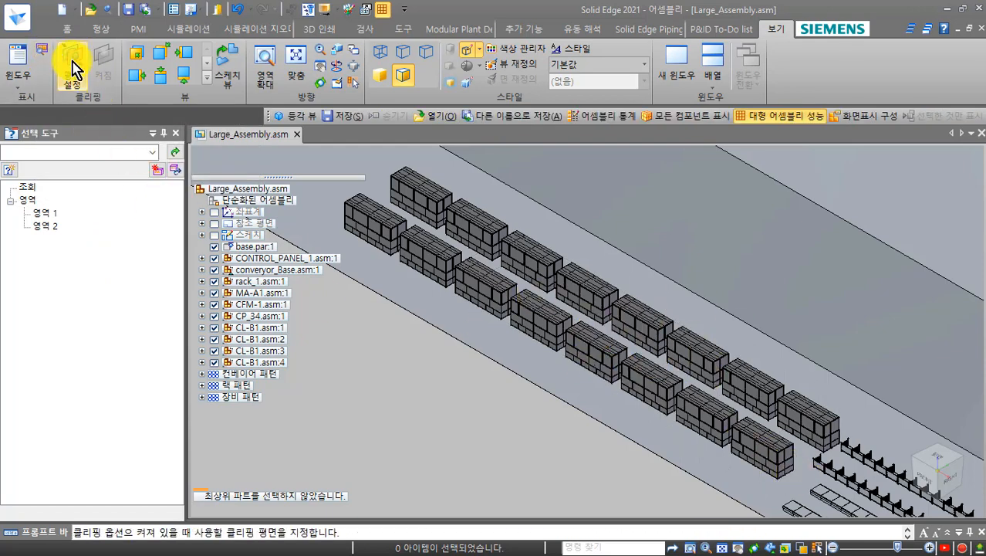
left_click(49, 55)
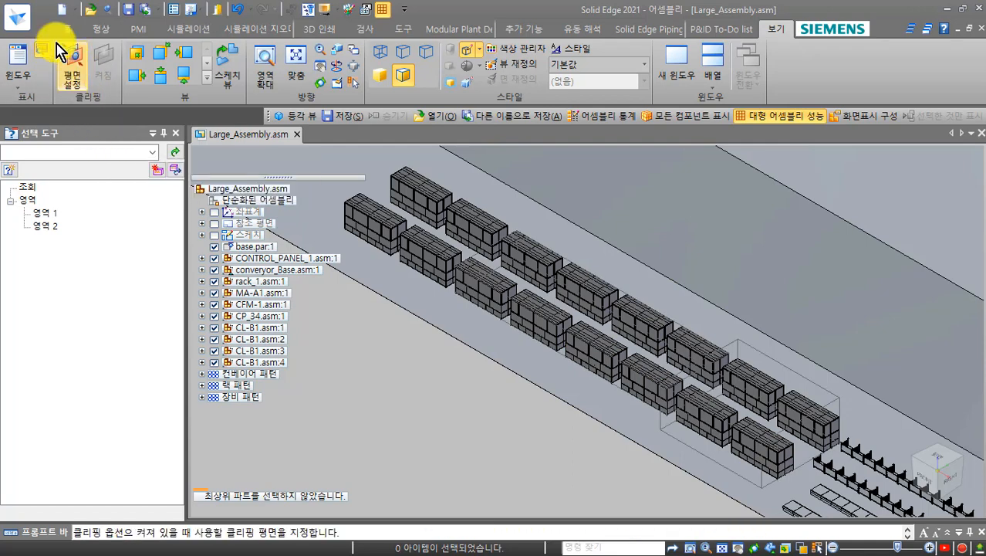
left_click(65, 29)
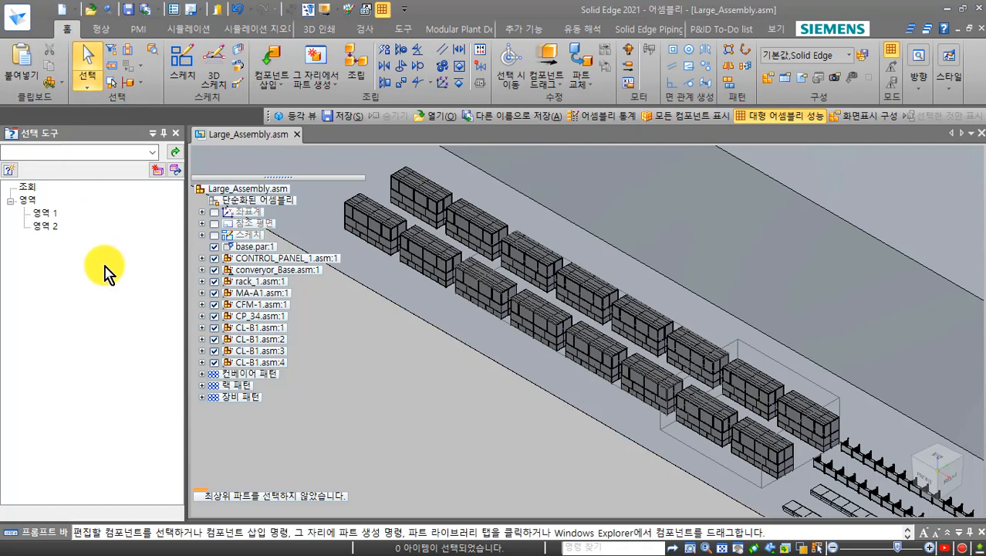
left_click(861, 55)
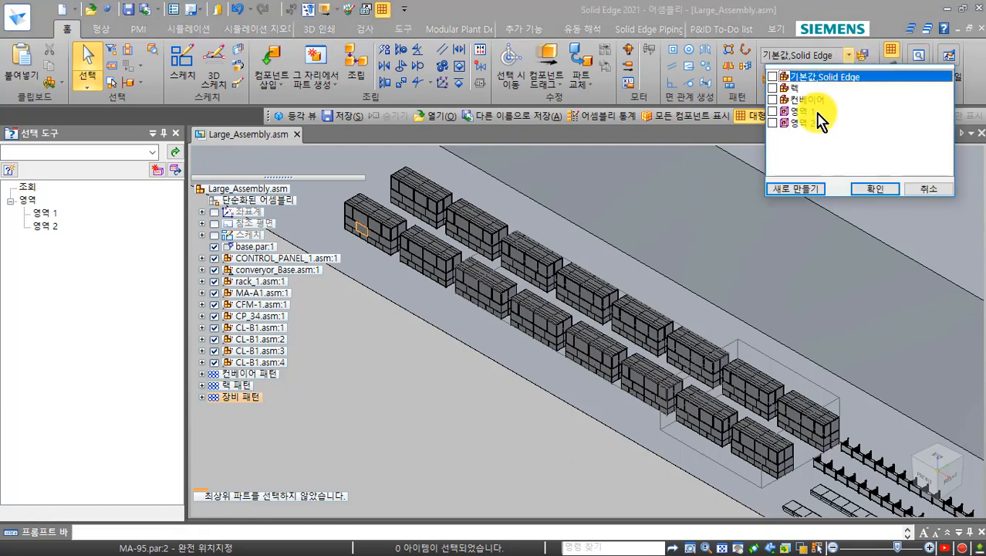
left_click(778, 112)
left_click(868, 189)
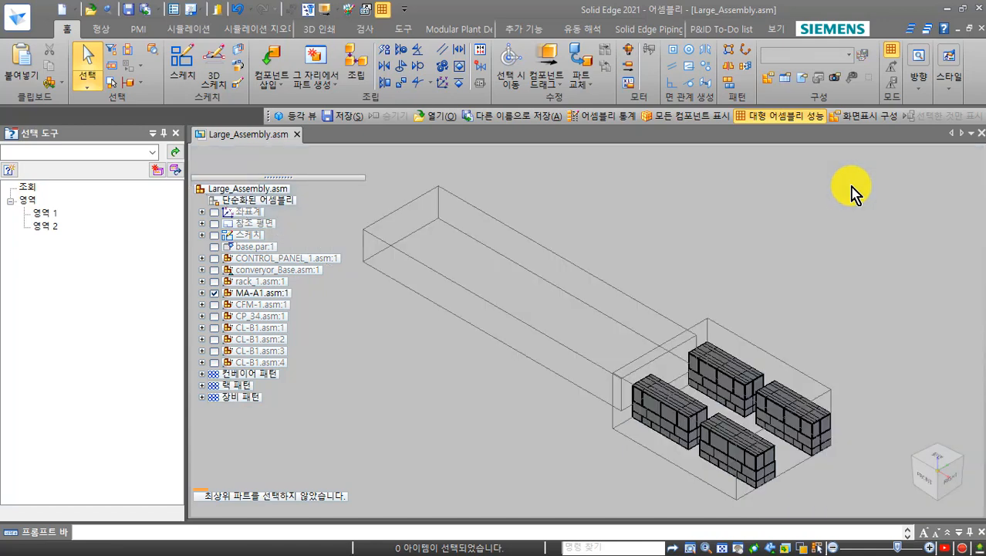
- Apply zones 영역 1 and 영역 2 together as the display configuration to show the machines of both areas
left_click(849, 54)
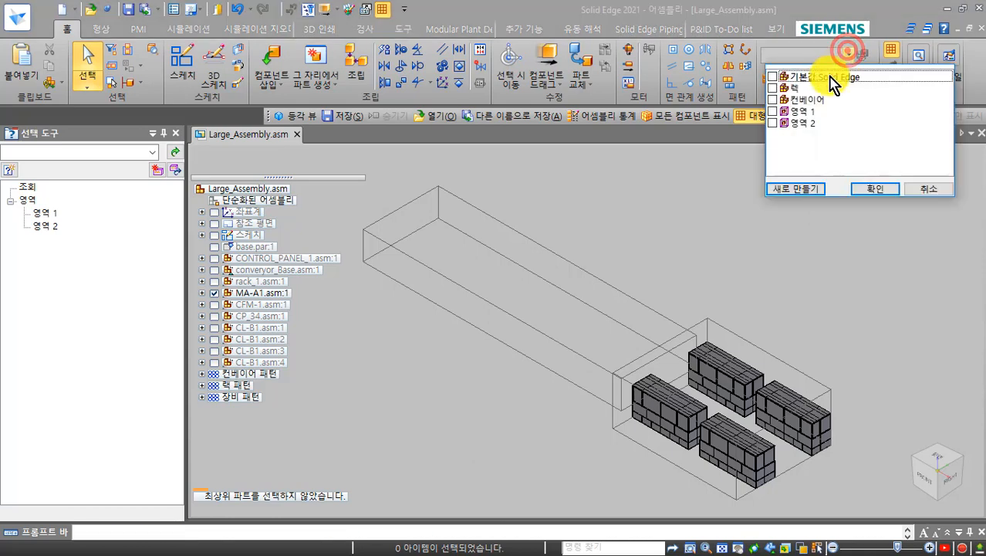
left_click(773, 123)
left_click(773, 113)
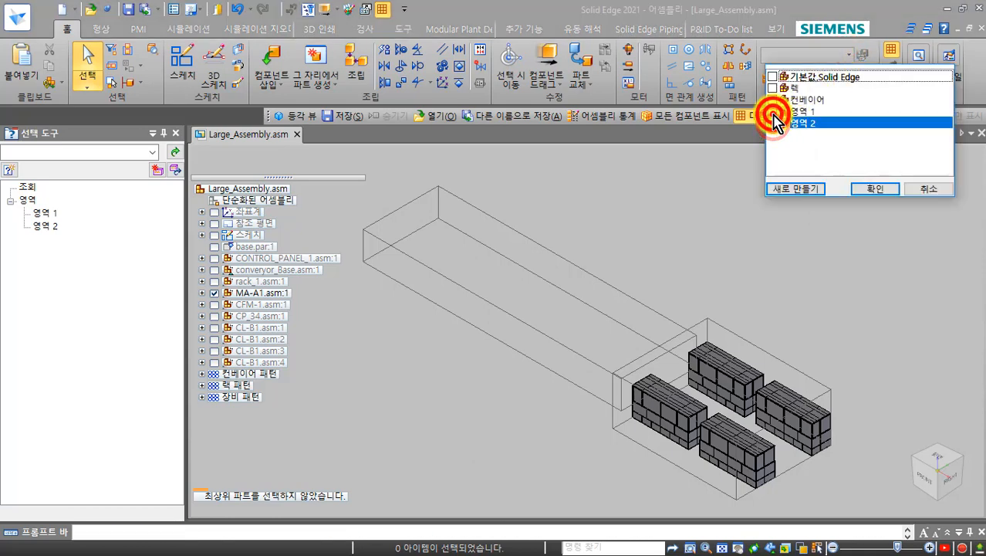
left_click(876, 189)
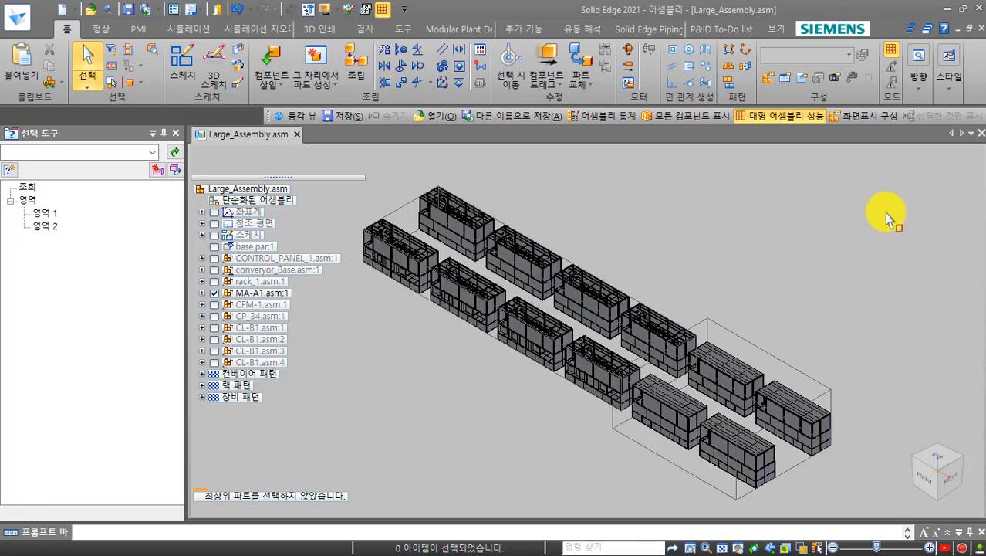
left_click(847, 57)
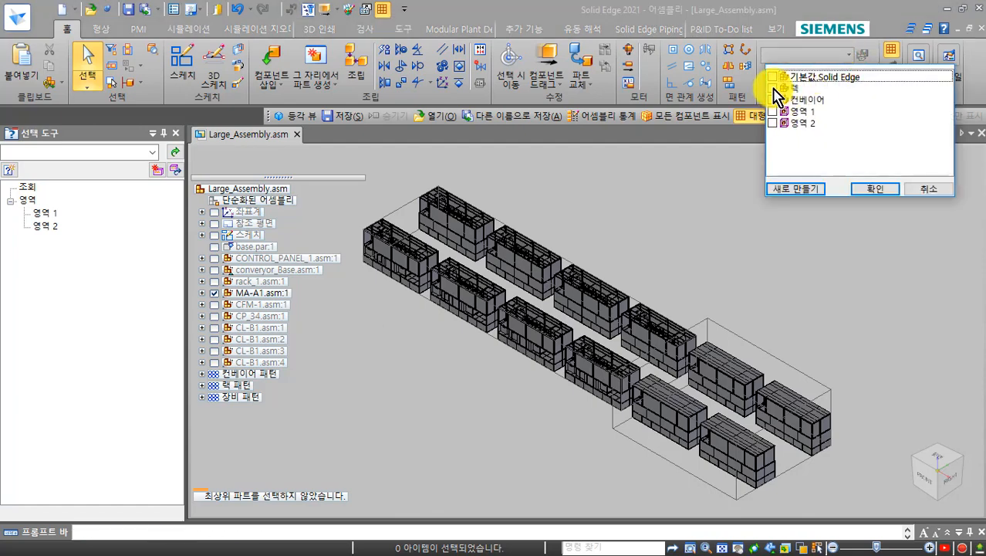
left_click(930, 190)
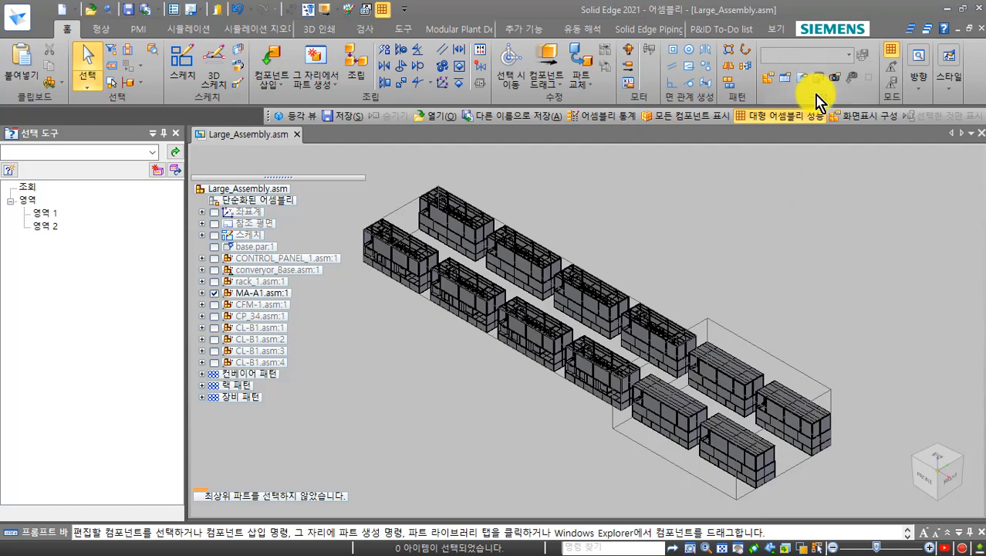
- Create a drawing of the active assembly from the Iso Metric Draft.dft template with the drawing view creation wizard enabled
left_click(17, 23)
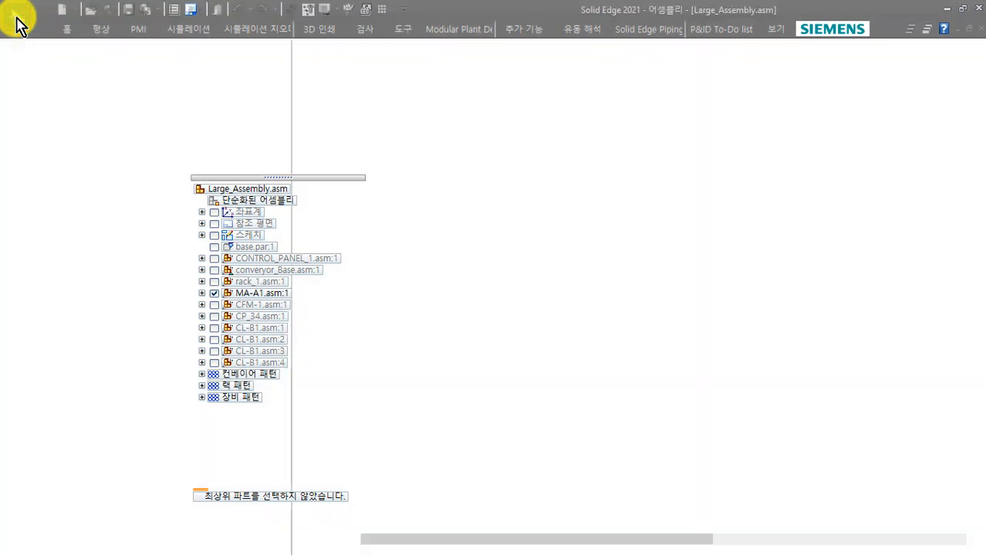
left_click(46, 82)
left_click(205, 344)
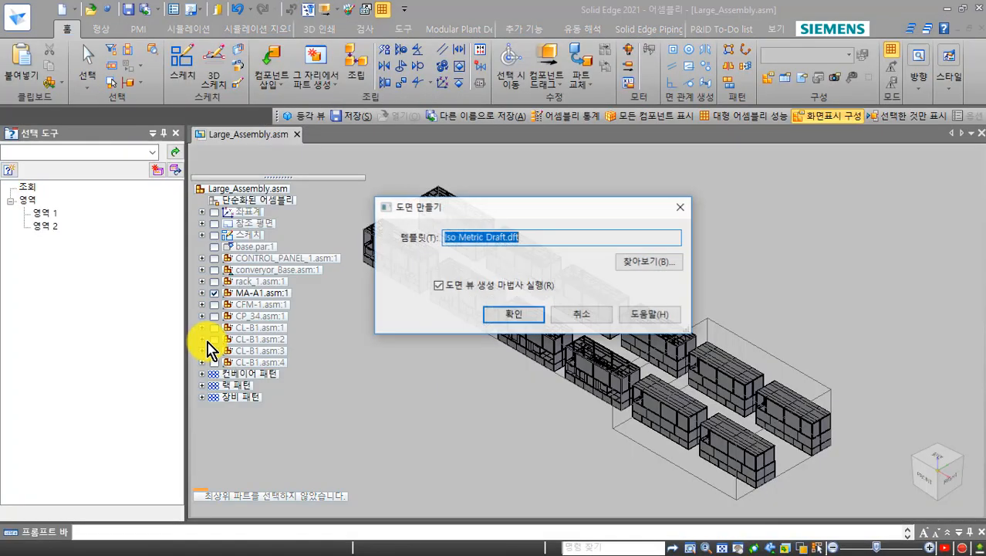
left_click(503, 309)
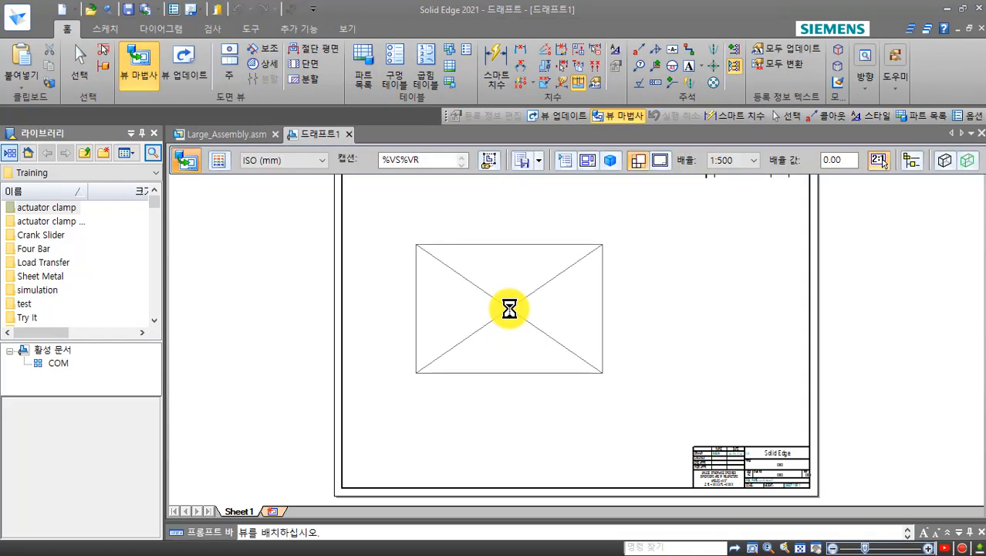
- Set the drawing view options to use the 렉 display configuration of the assembly
left_click(558, 162)
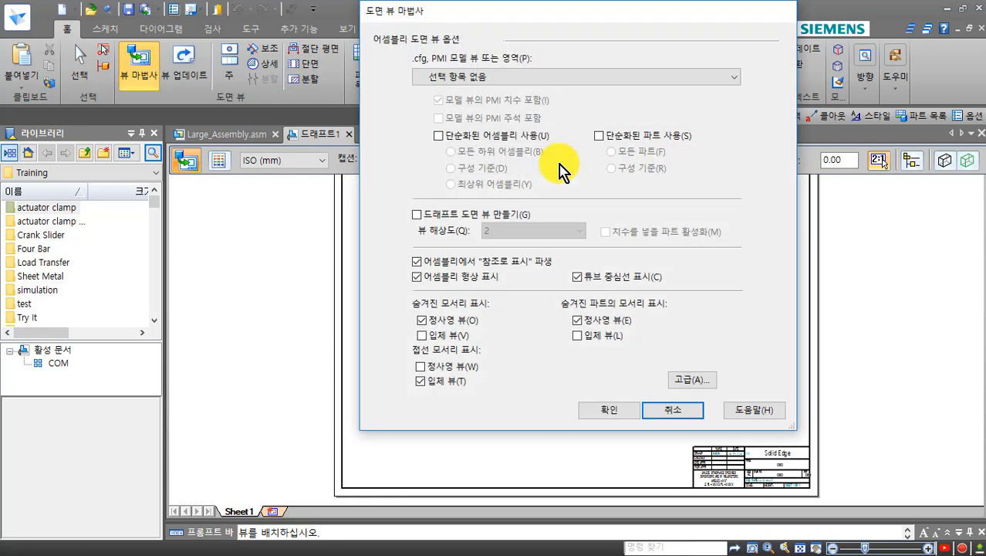
left_click_drag(577, 11, 319, 64)
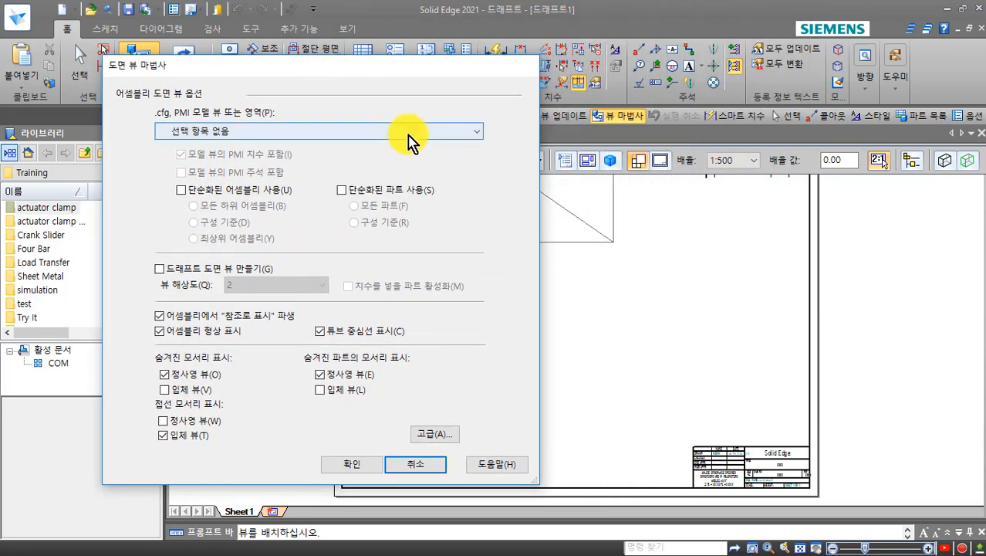
left_click(238, 136)
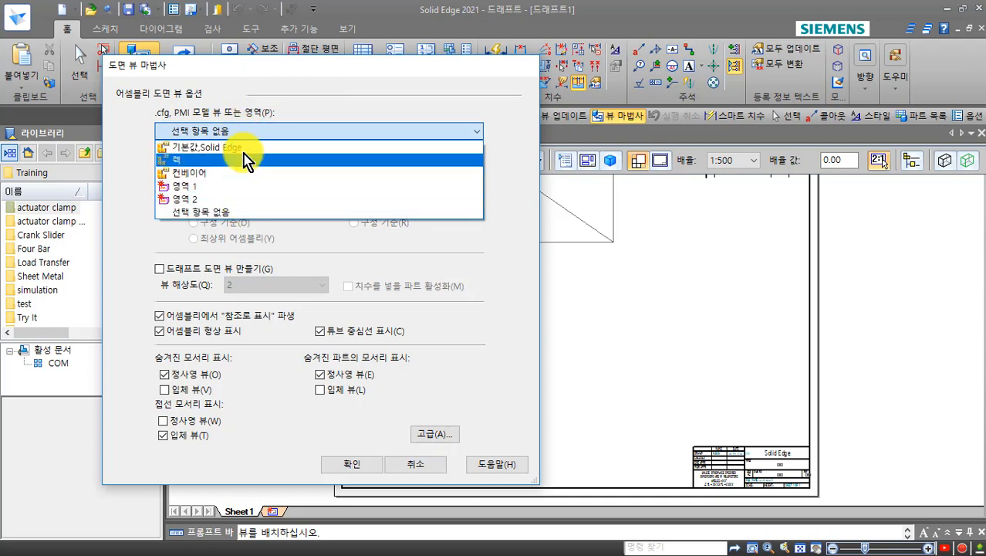
left_click(193, 161)
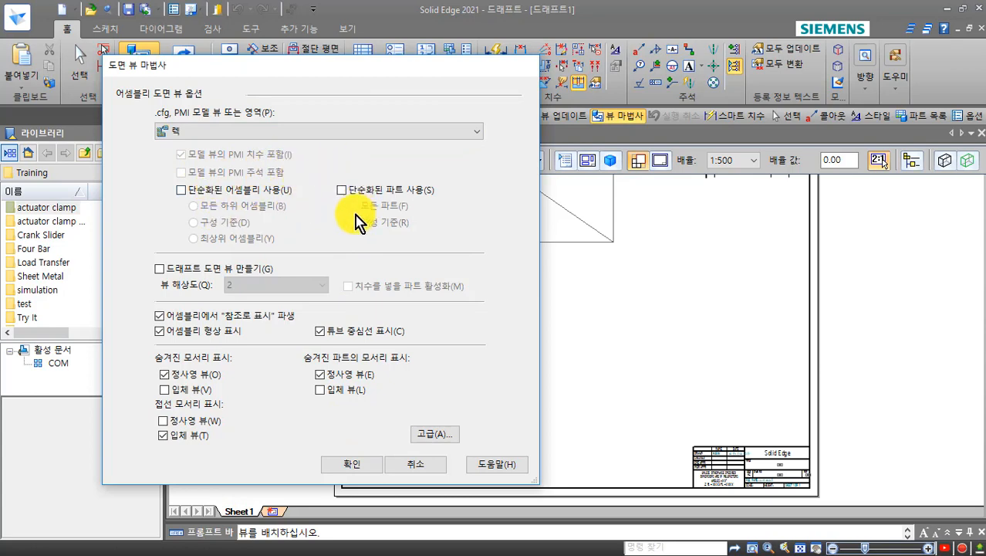
left_click(347, 463)
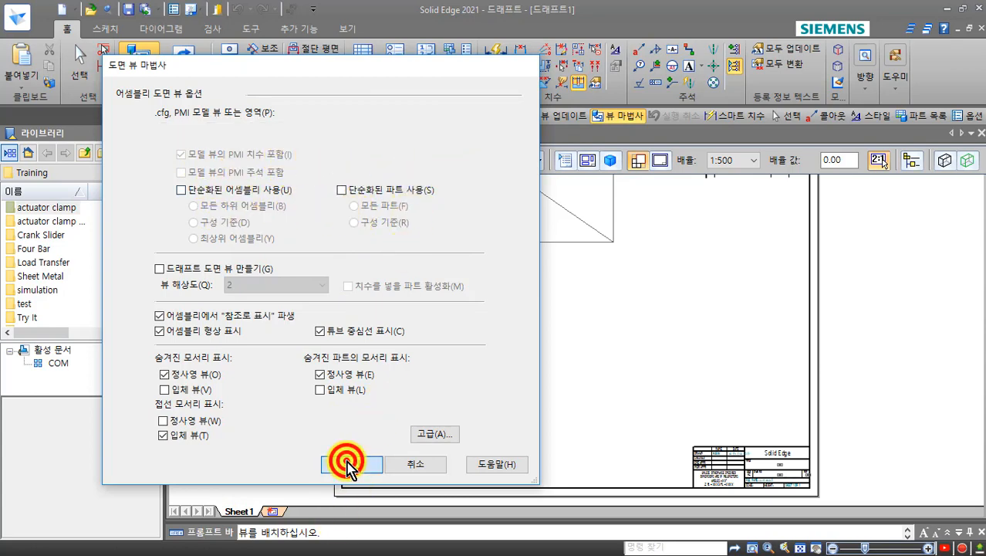
- Define a custom orientation for the drawing view looking squarely at the front of the racks and accept the layout
left_click(589, 161)
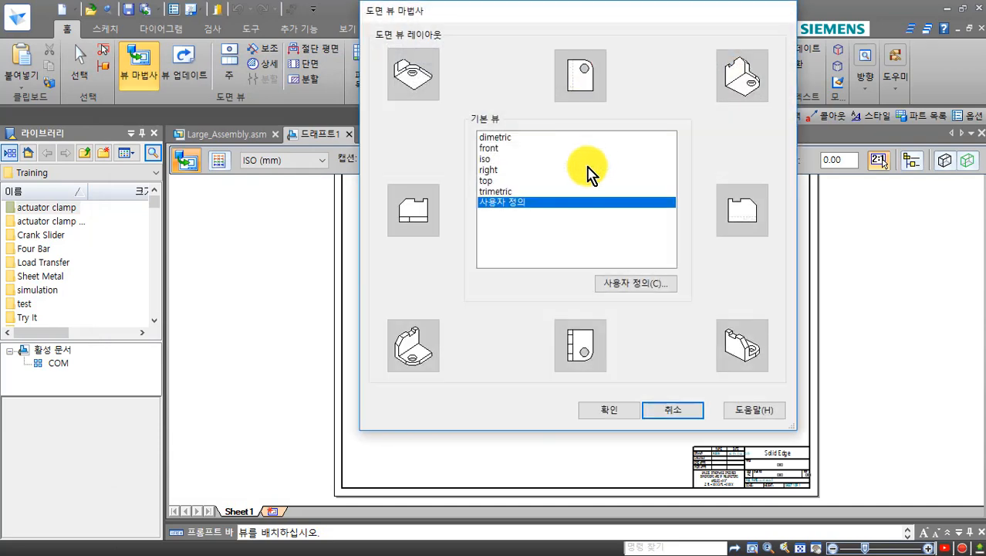
left_click(614, 284)
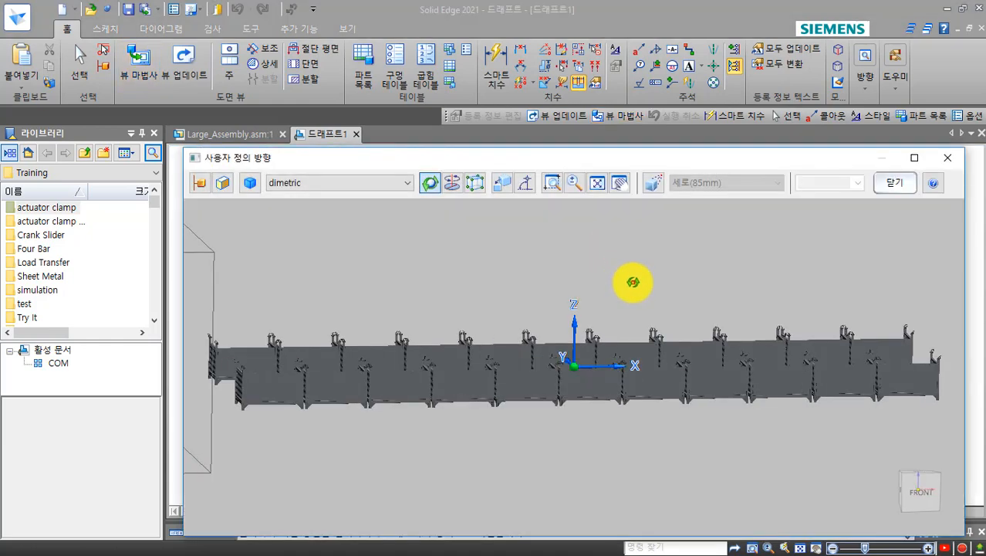
left_click(920, 491)
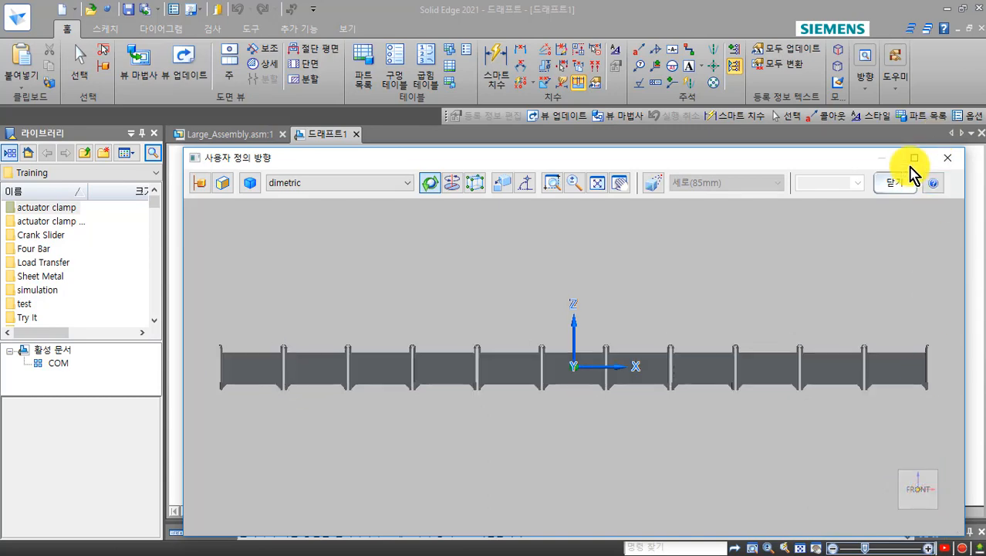
left_click(898, 183)
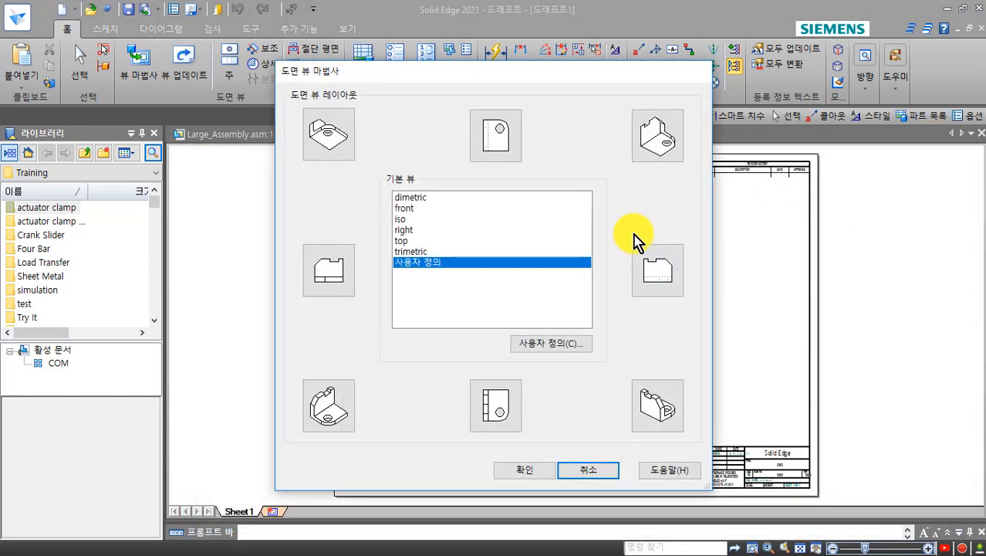
left_click(524, 471)
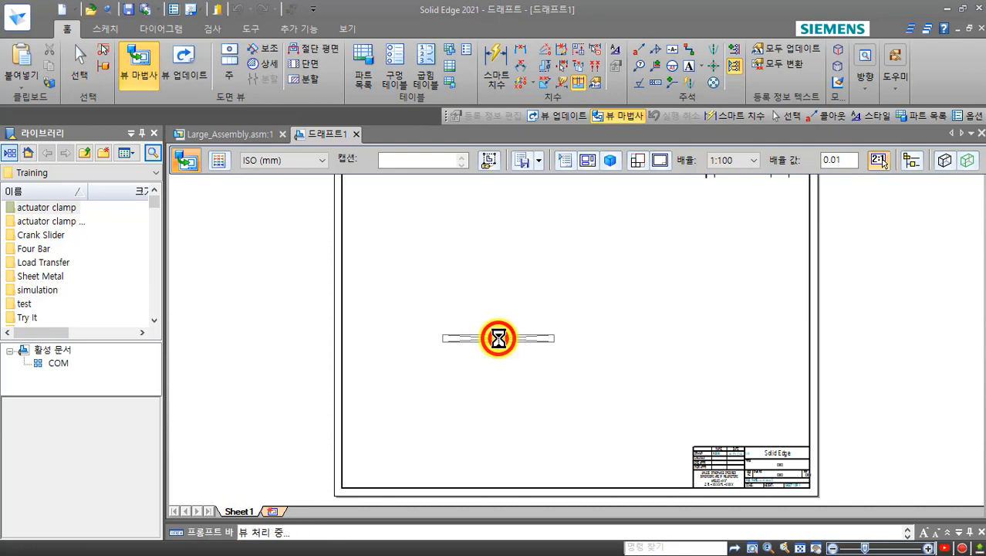
- Place the front view of the racks near the middle of Sheet 1 and inspect it up close
scroll(478, 339, "up", 3)
left_click(517, 376)
scroll(521, 352, "up", 4)
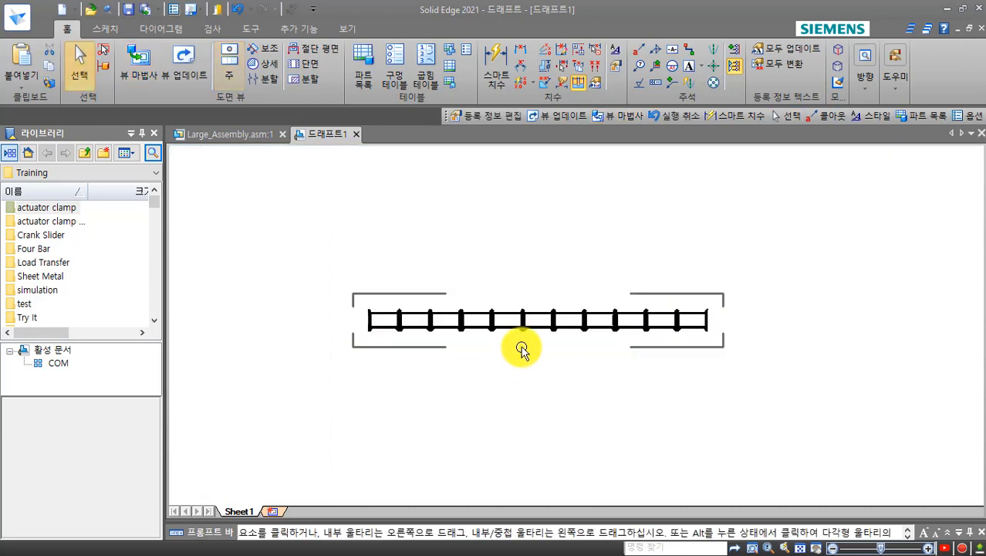
left_click(496, 377)
scroll(505, 369, "up", 1)
scroll(494, 352, "down", 1)
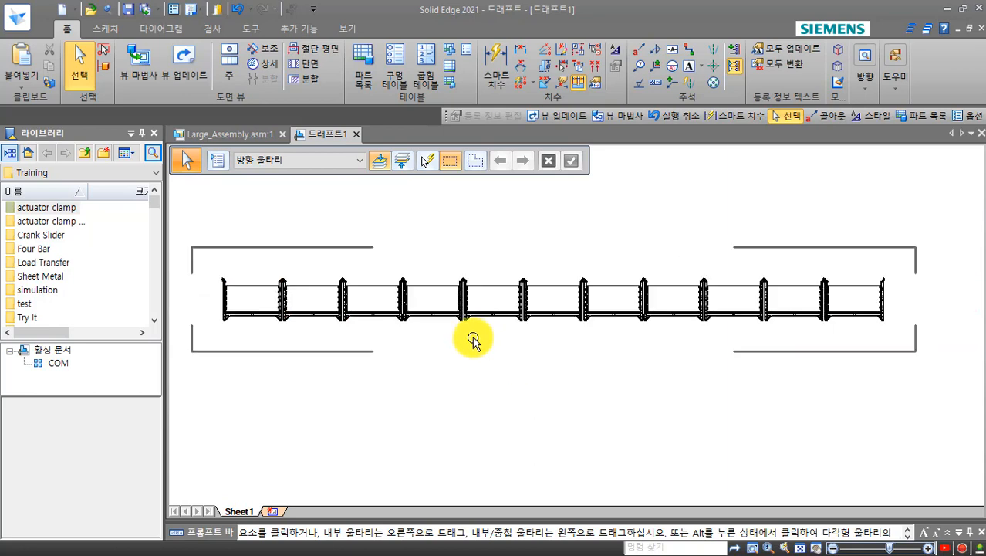
- Change the placed drawing view's display configuration to 컨베이어 in its properties and update the view
left_click(479, 316)
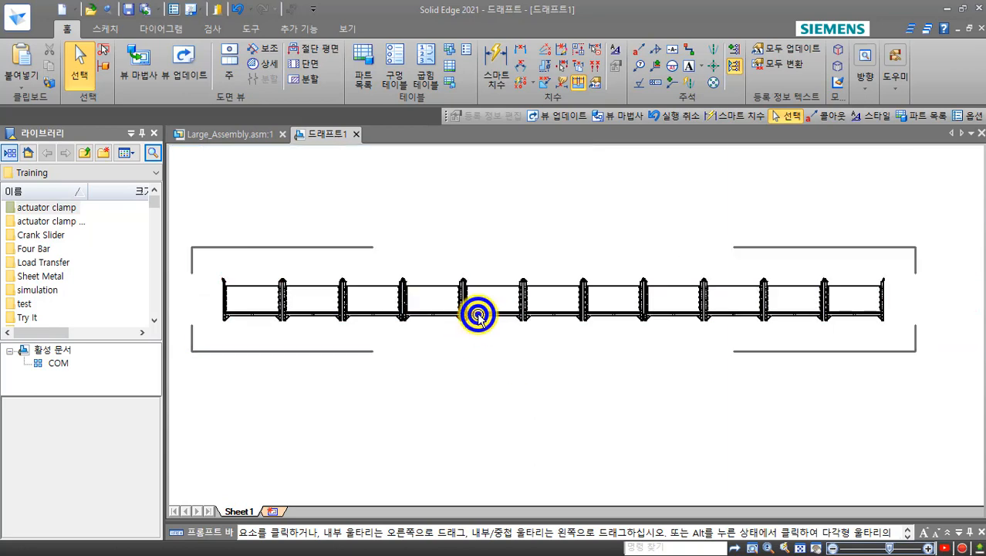
right_click(478, 312)
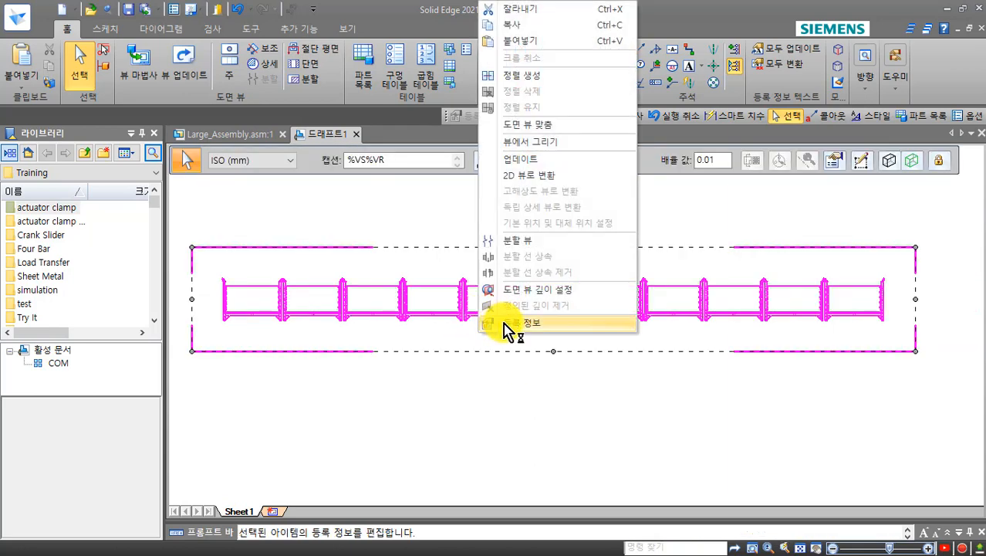
left_click(503, 326)
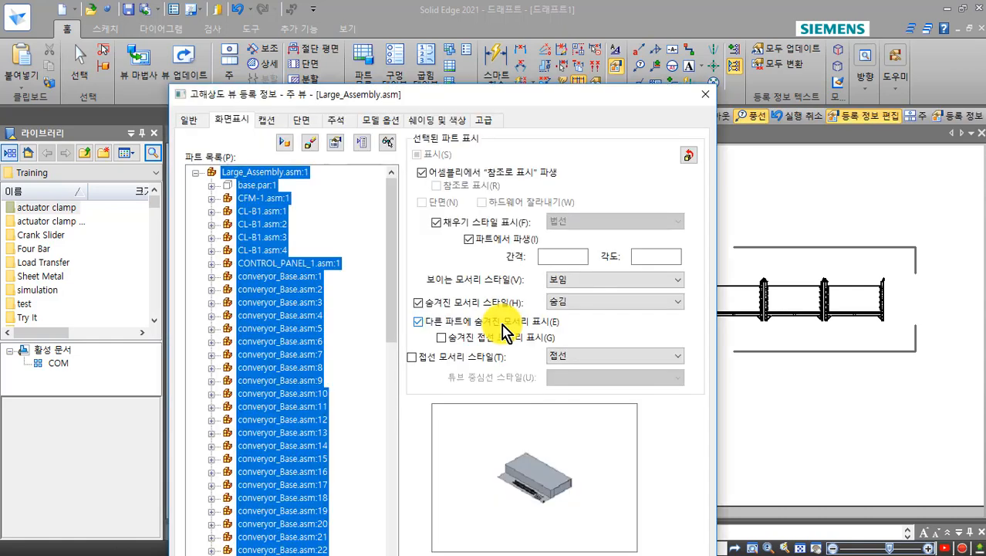
left_click_drag(503, 94, 542, 26)
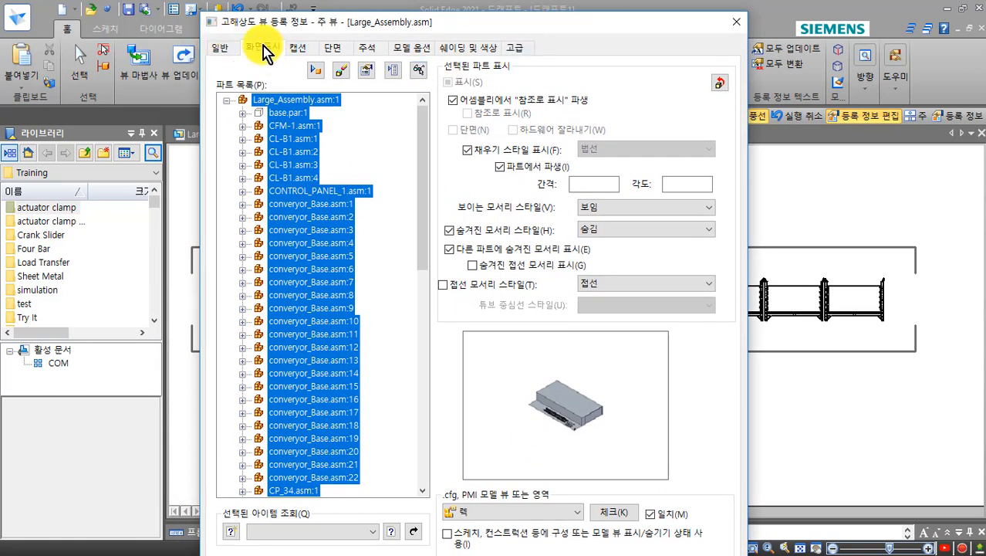
left_click(481, 513)
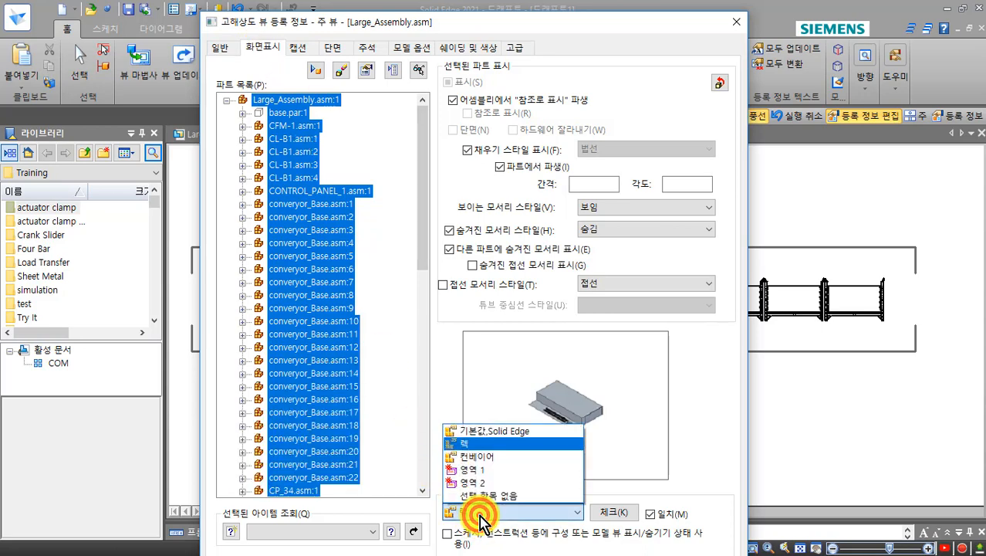
left_click(484, 458)
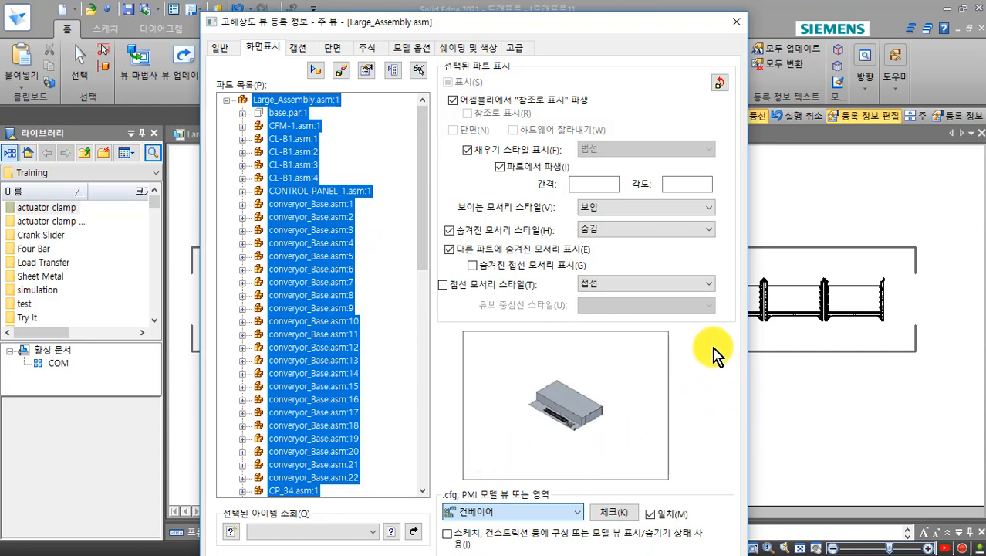
left_click(710, 413)
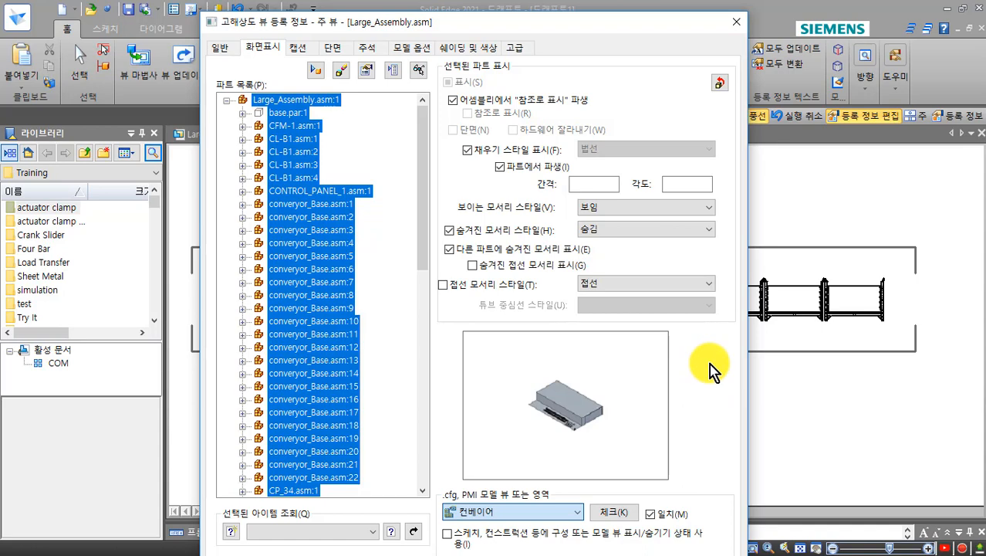
key("Return")
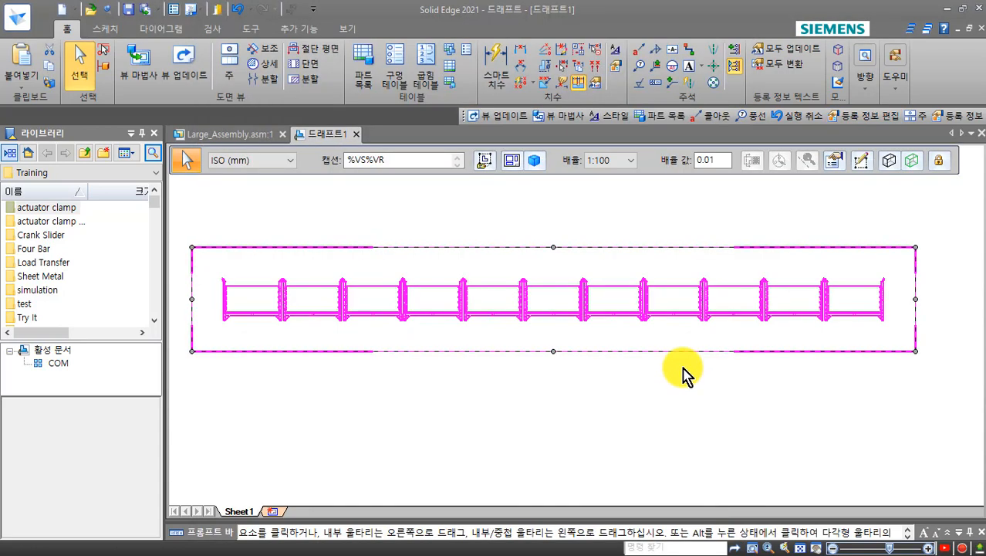
left_click(683, 367)
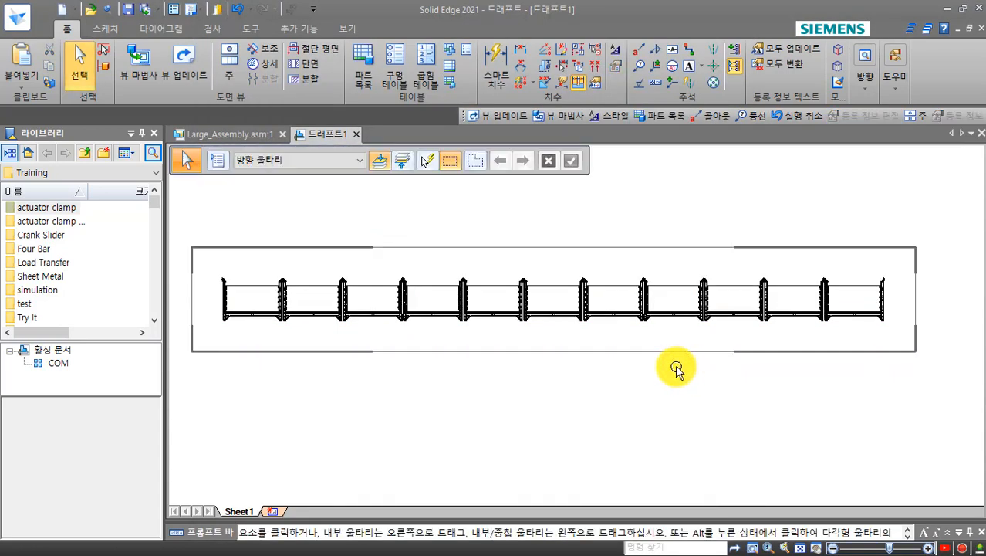
left_click(198, 74)
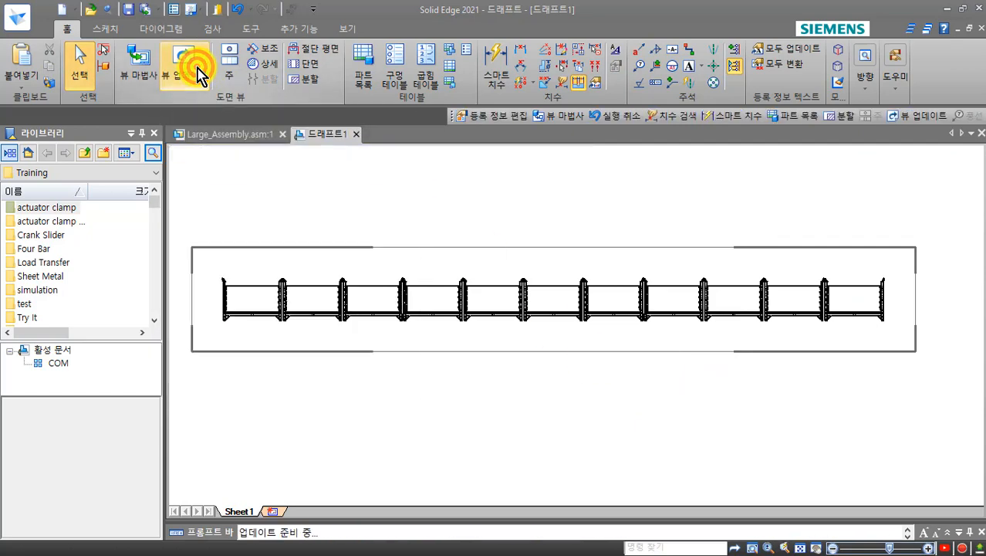
- Examine the updated conveyor drawing view up close along its length on Sheet 1
left_click(462, 268)
scroll(313, 338, "up", 5)
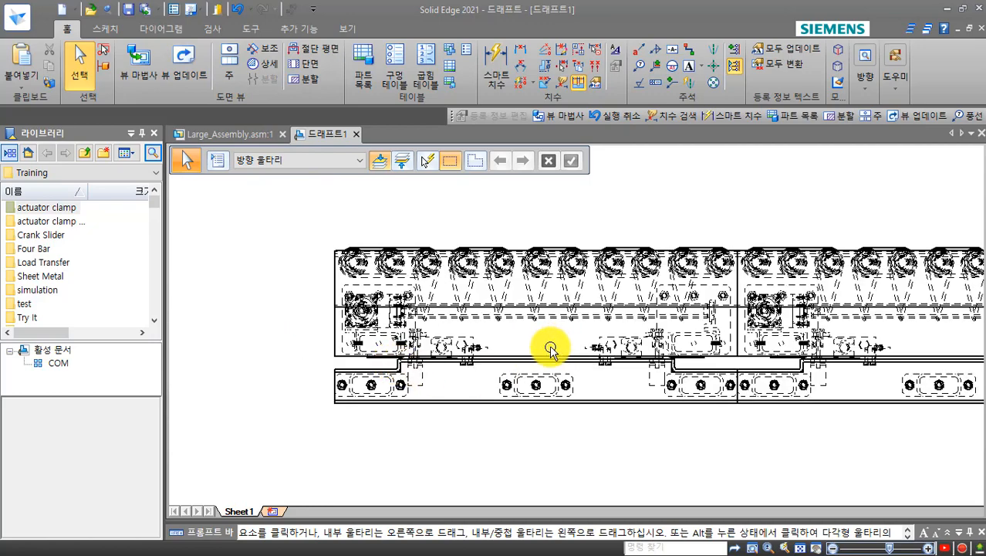
scroll(679, 357, "down", 2)
middle_click_drag(618, 266, 379, 256)
- Return to the assembly document and, when opening a file, select Large_Assembly.asm and check which display configurations and zones it can be opened with
left_click(239, 140)
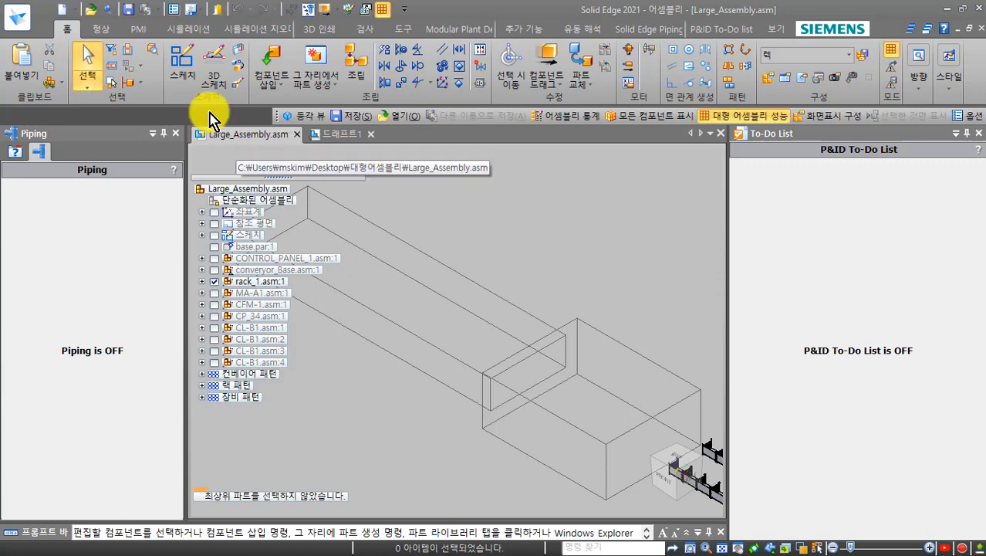
left_click(94, 11)
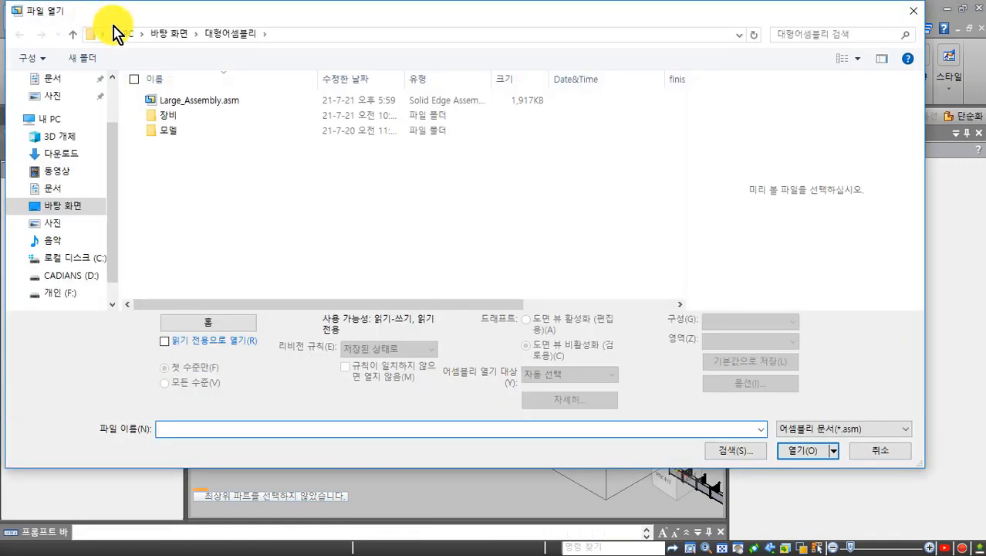
left_click(192, 102)
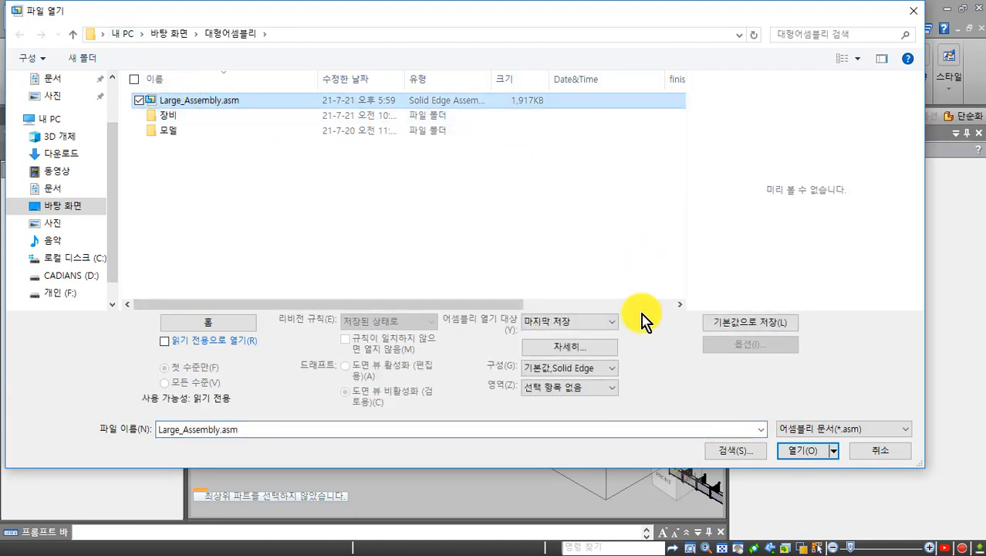
left_click(603, 368)
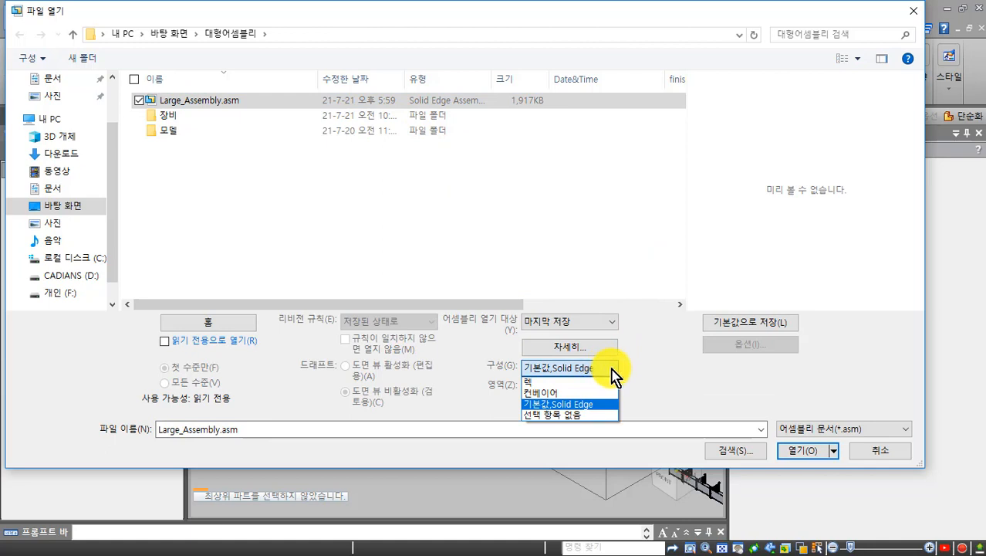
left_click(635, 370)
left_click(601, 388)
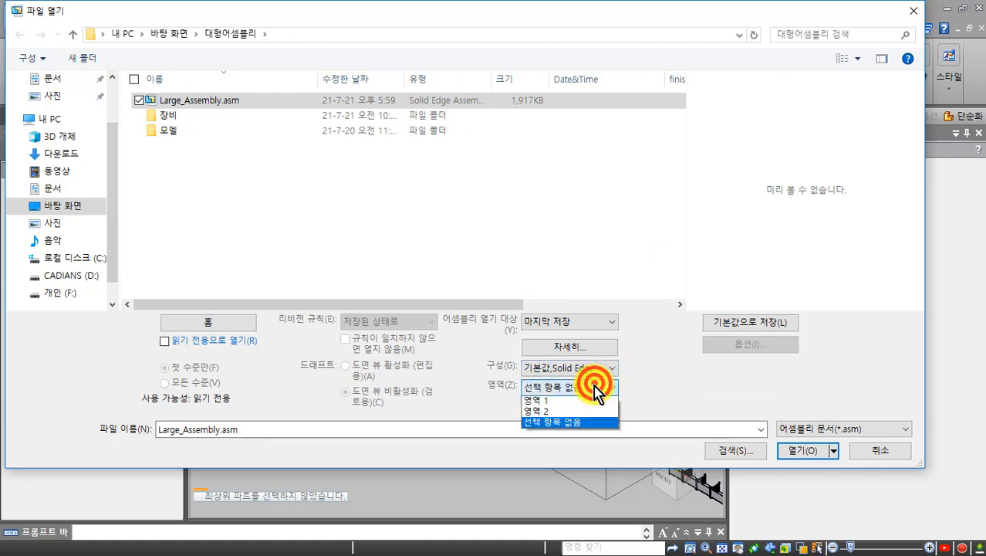
left_click(647, 369)
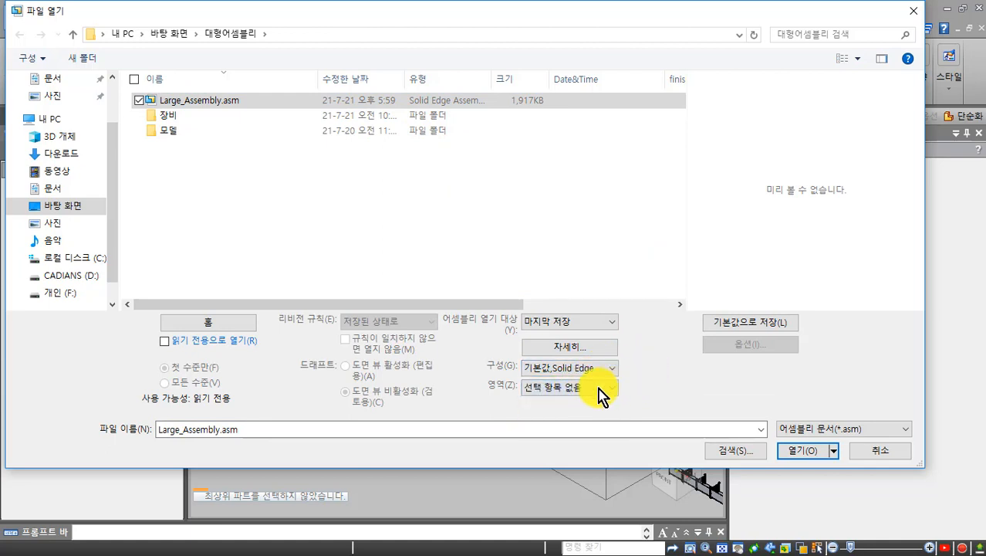